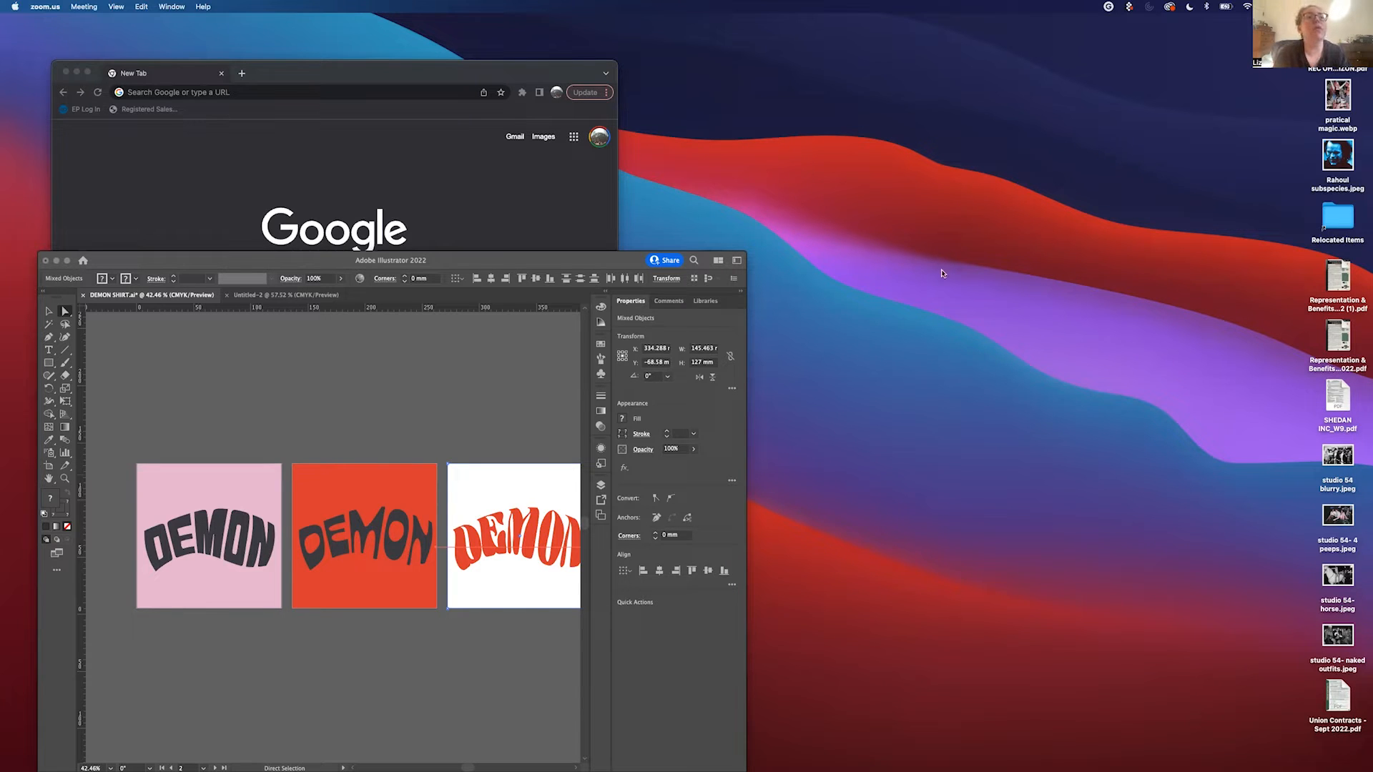
# Step: Switch to Adobe Illustrator and move its window higher up on the desktop
pyautogui.click(941, 279)
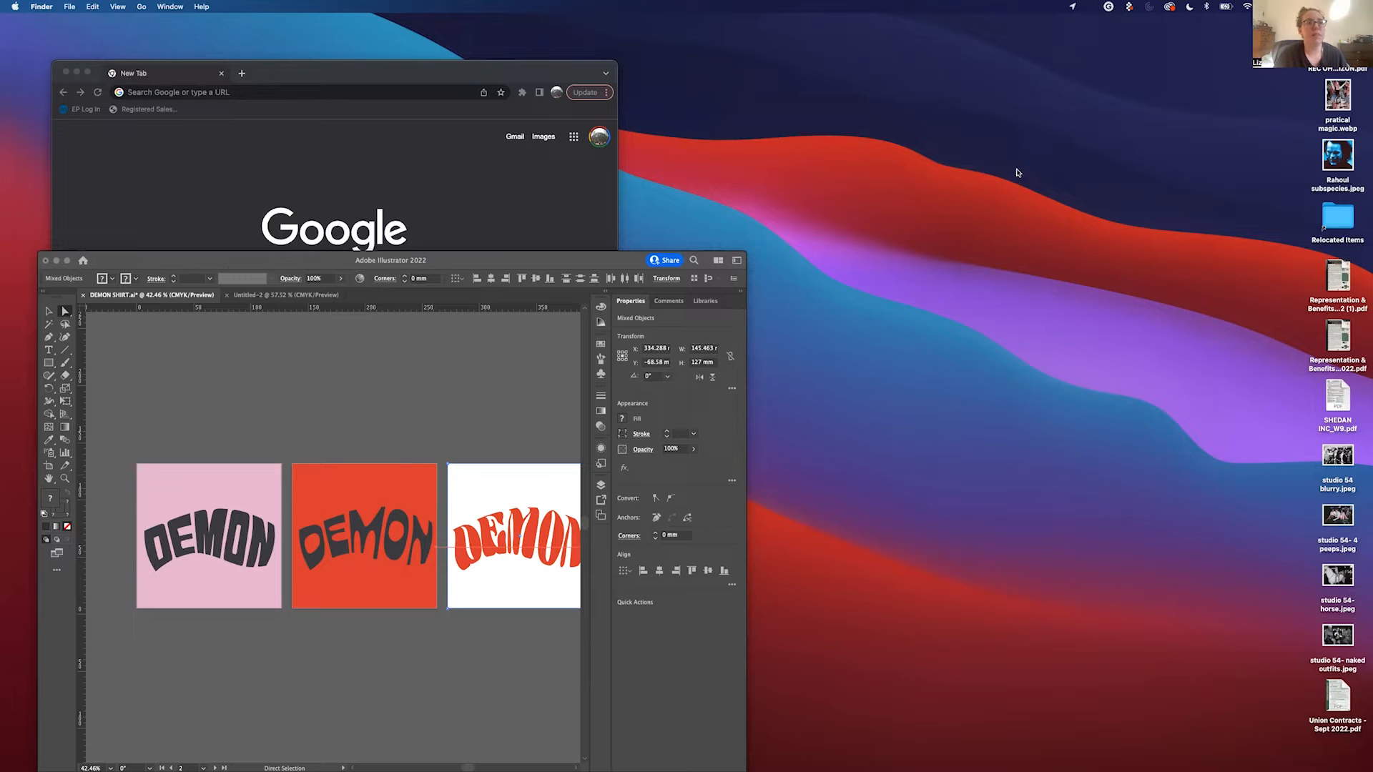
pyautogui.click(582, 269)
pyautogui.moveTo(505, 265); pyautogui.dragTo(541, 81)
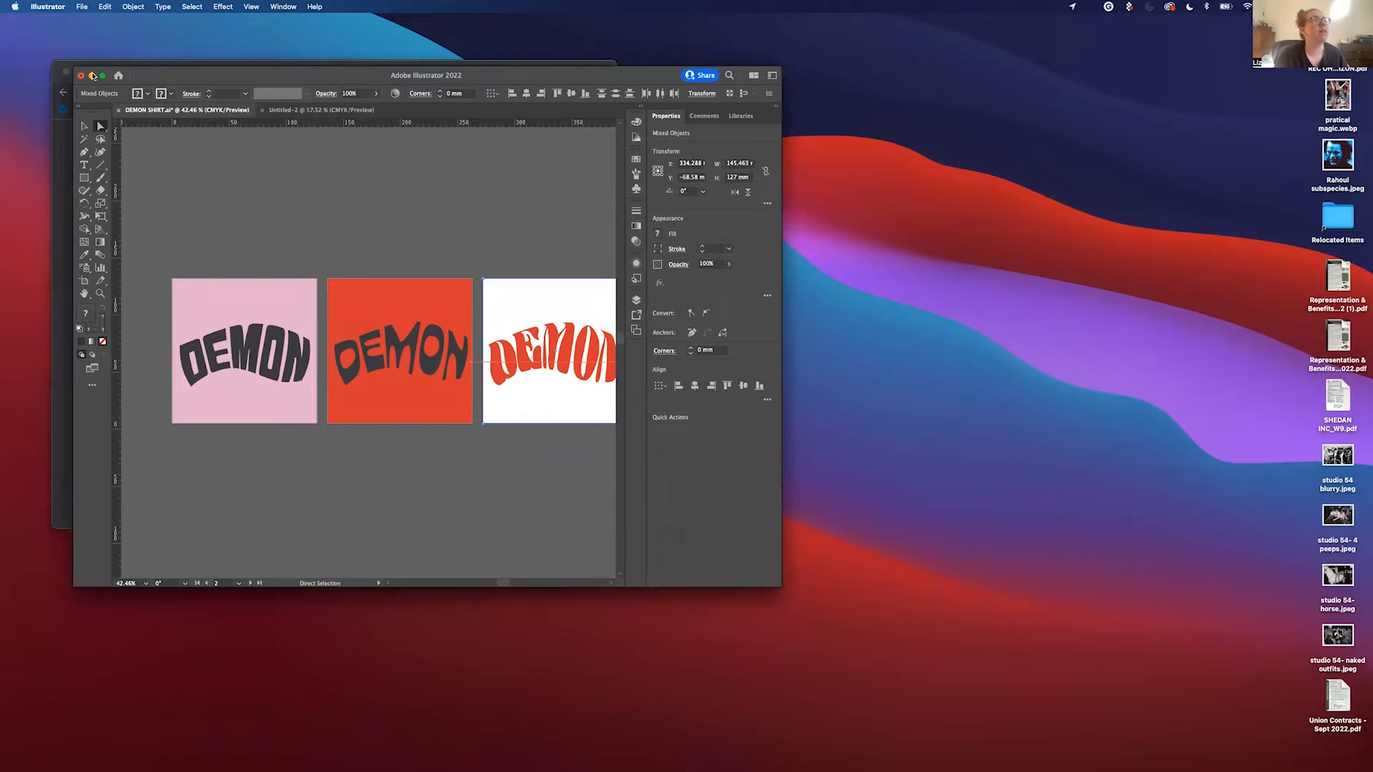
# Step: Create a new document from the Art & Illustration preset 1280 x 1024 pt in RGB Color
pyautogui.click(83, 7)
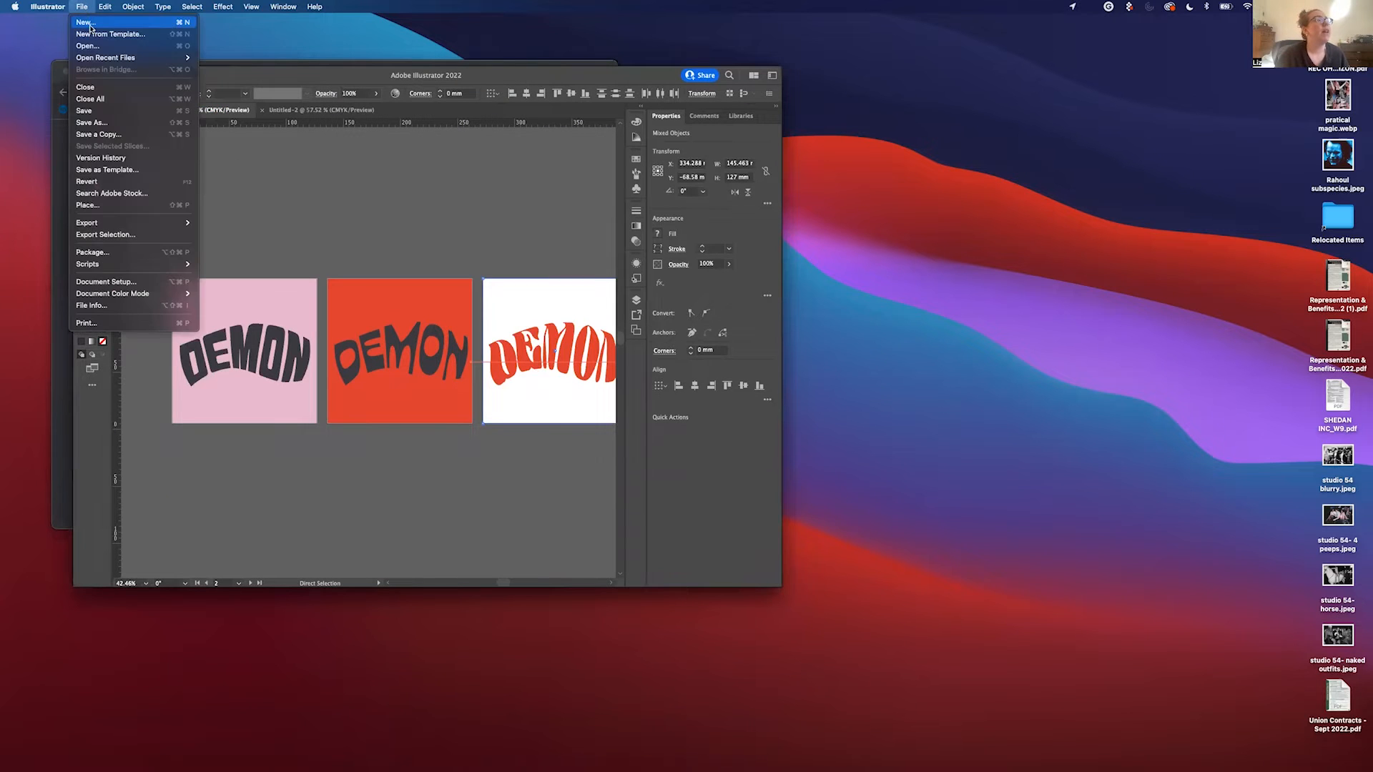
pyautogui.click(86, 22)
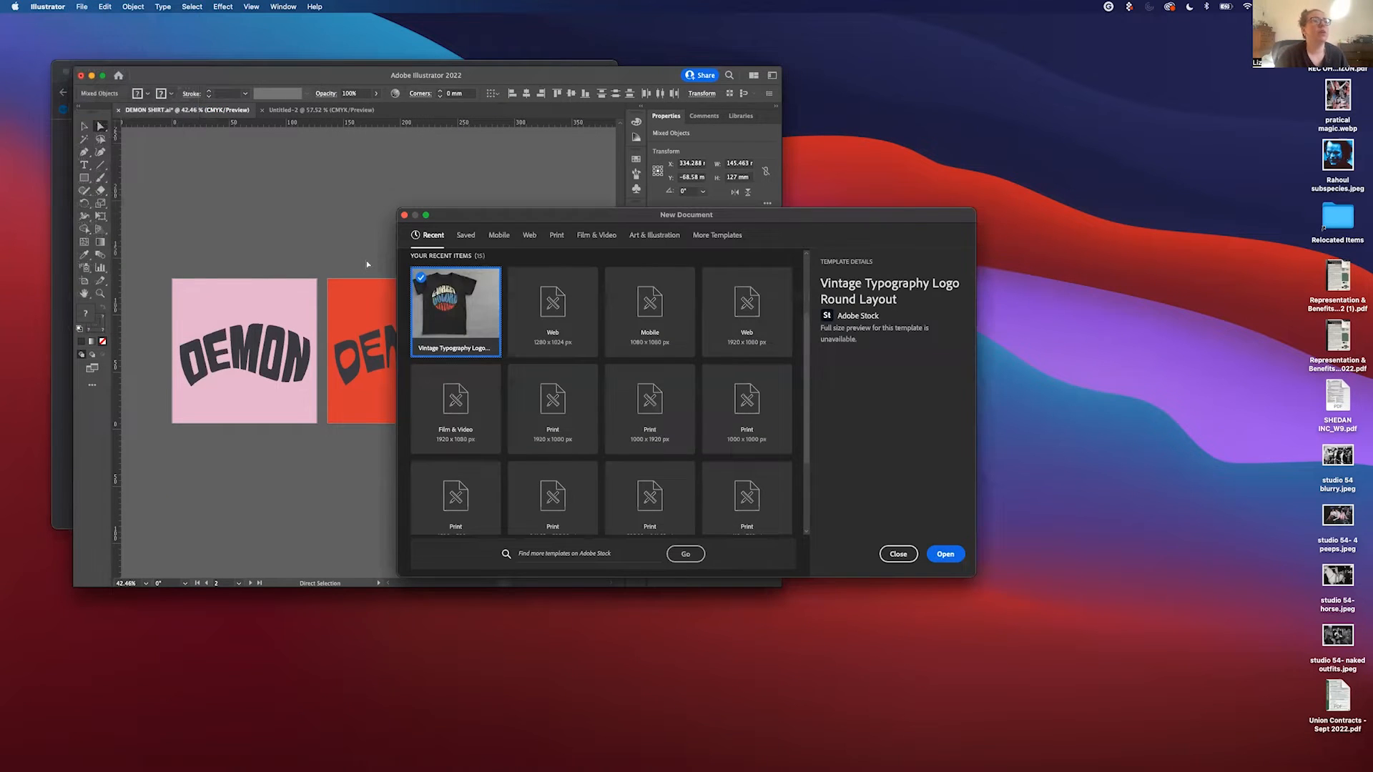
pyautogui.click(497, 236)
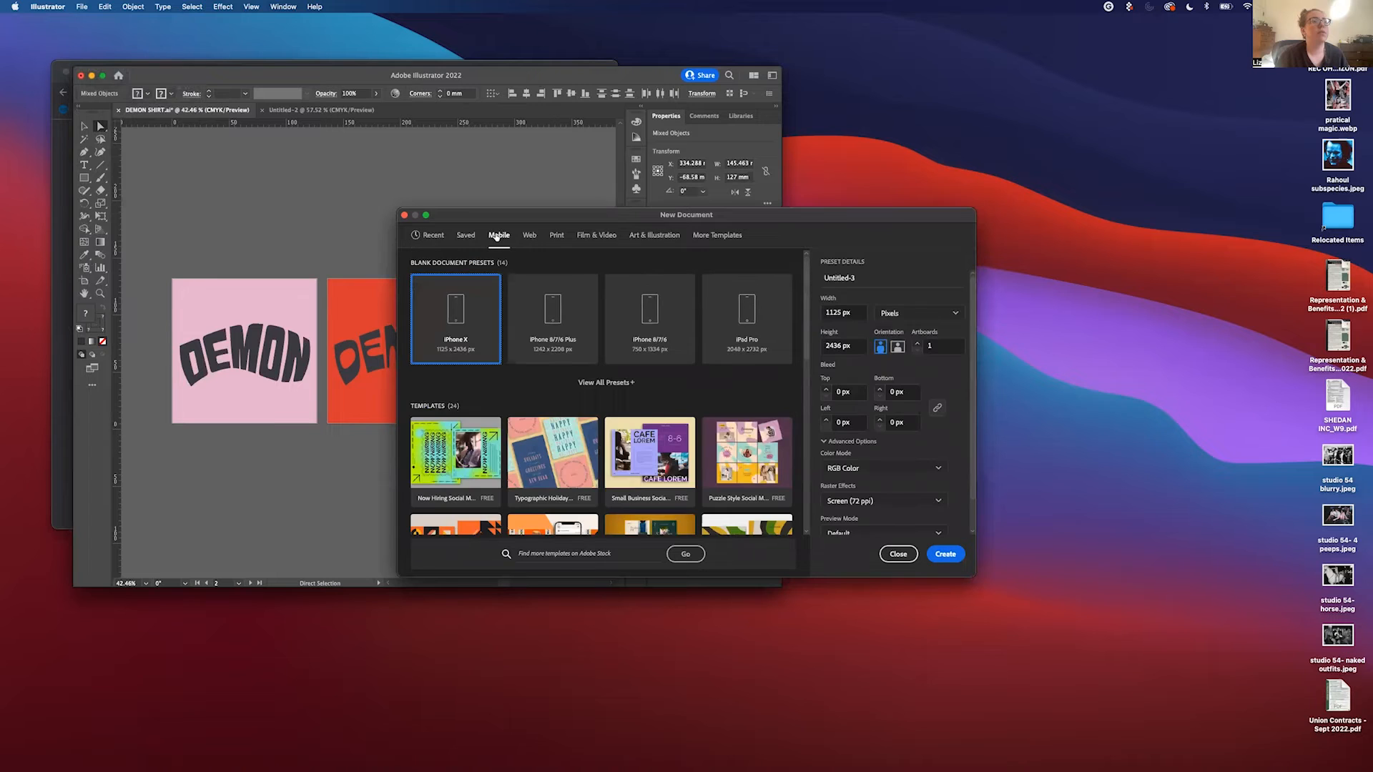
pyautogui.click(466, 236)
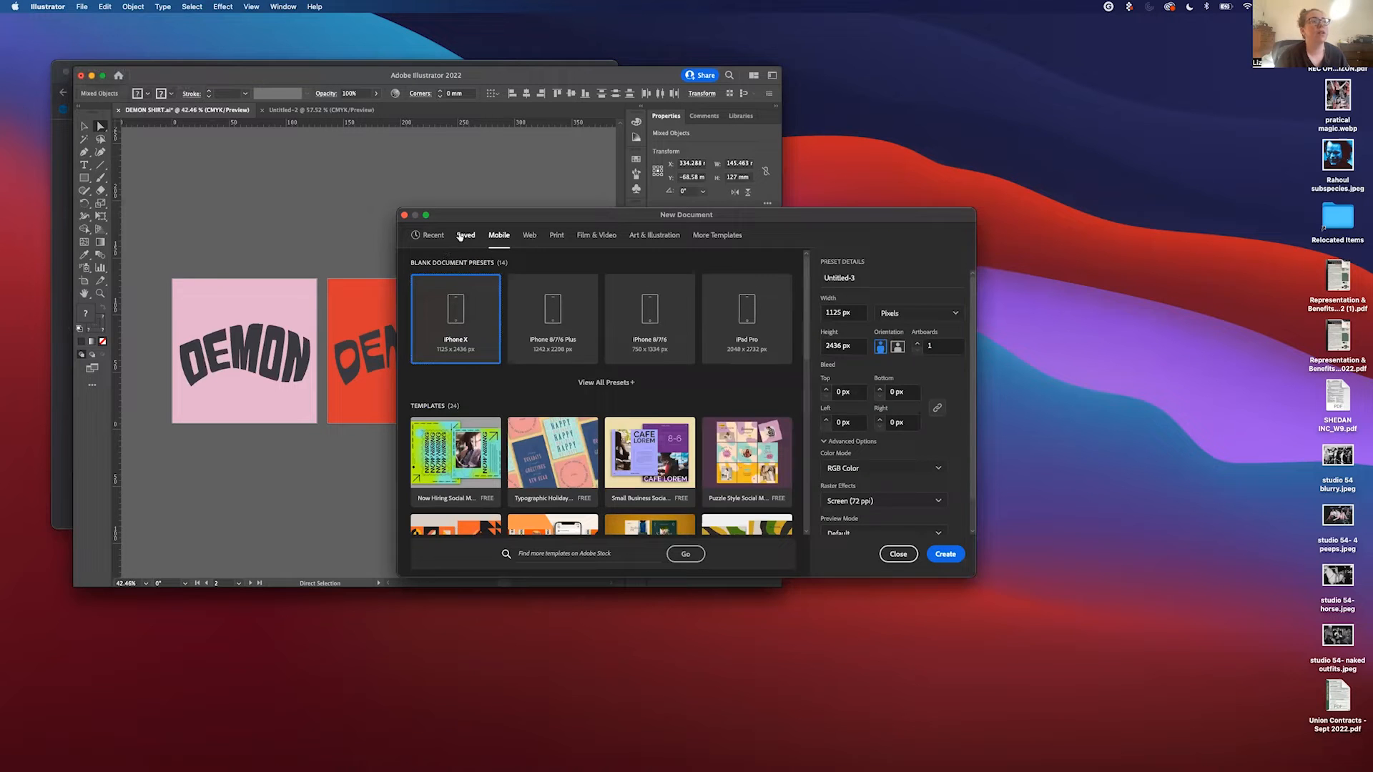
pyautogui.click(529, 236)
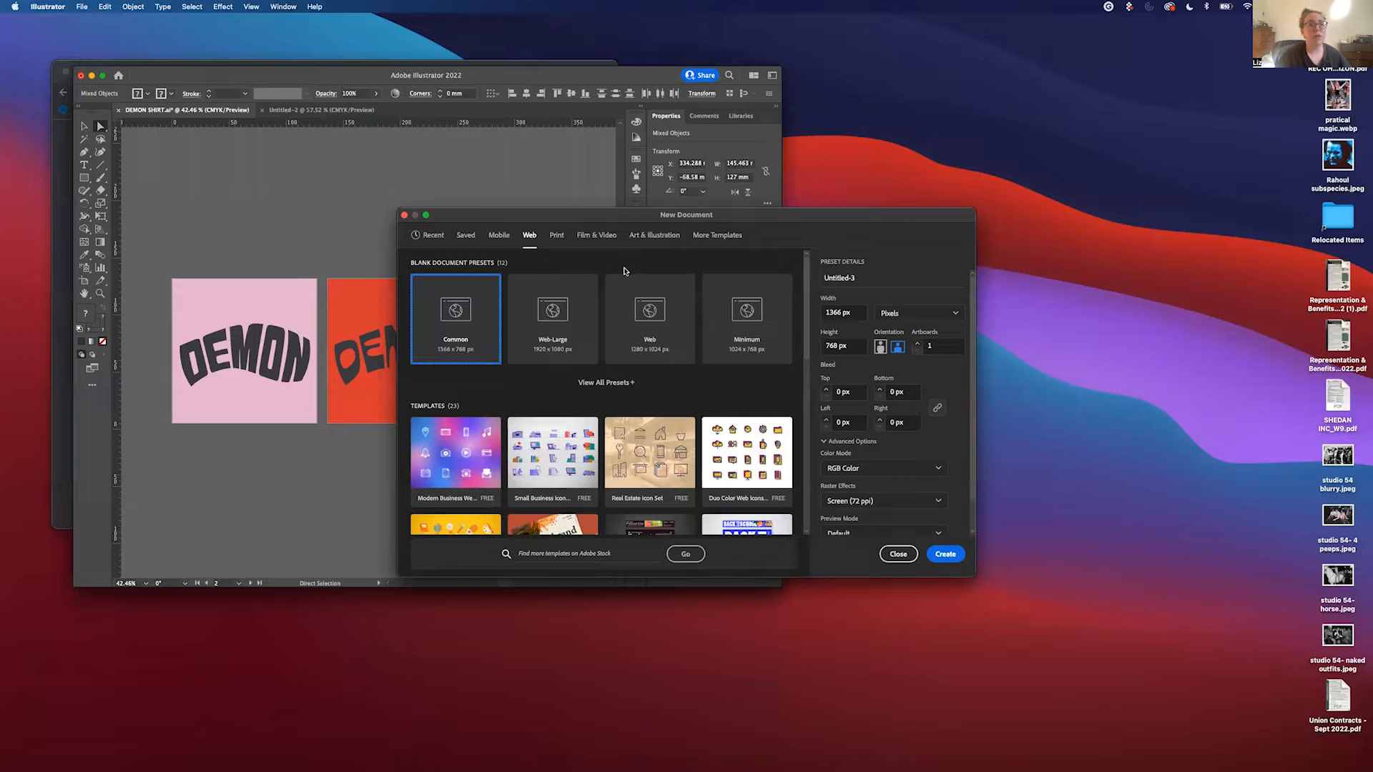
pyautogui.click(555, 236)
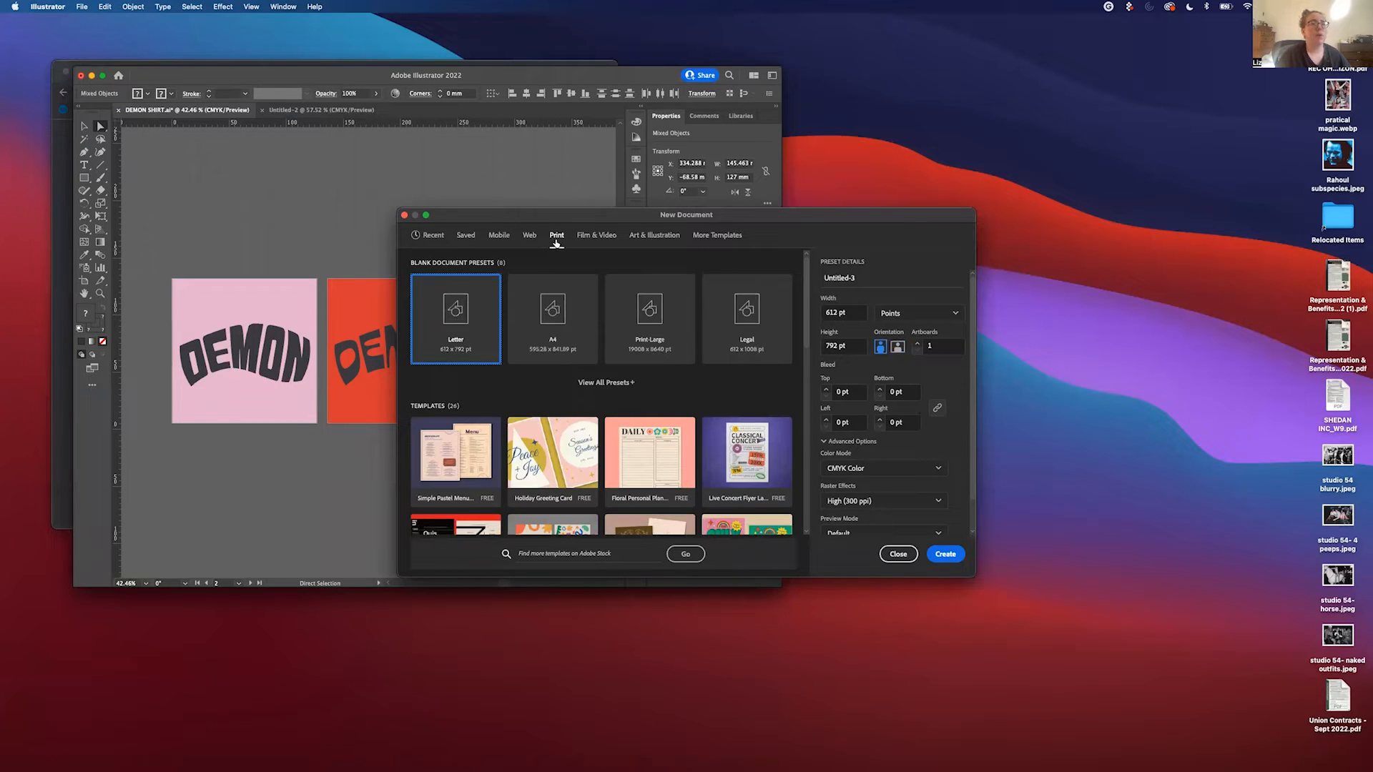
pyautogui.click(653, 235)
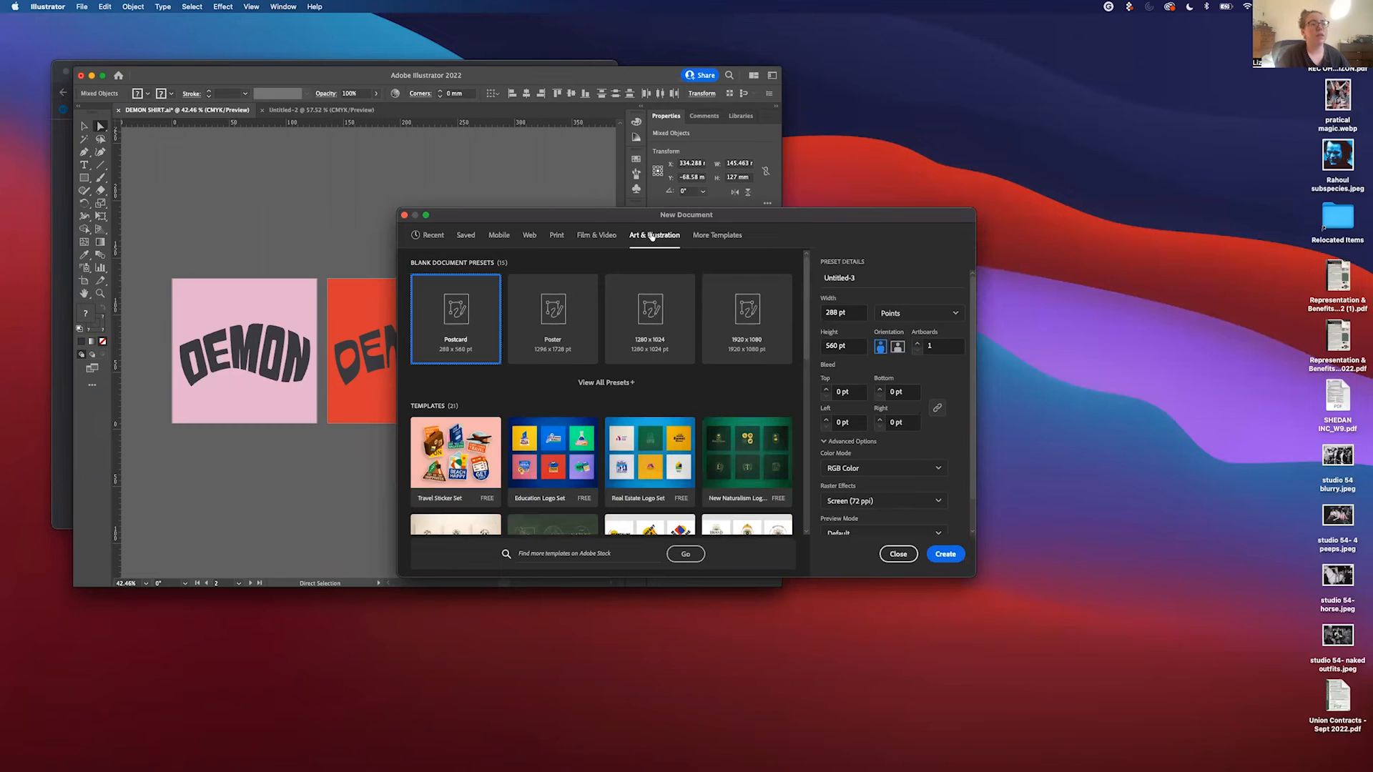
pyautogui.click(658, 316)
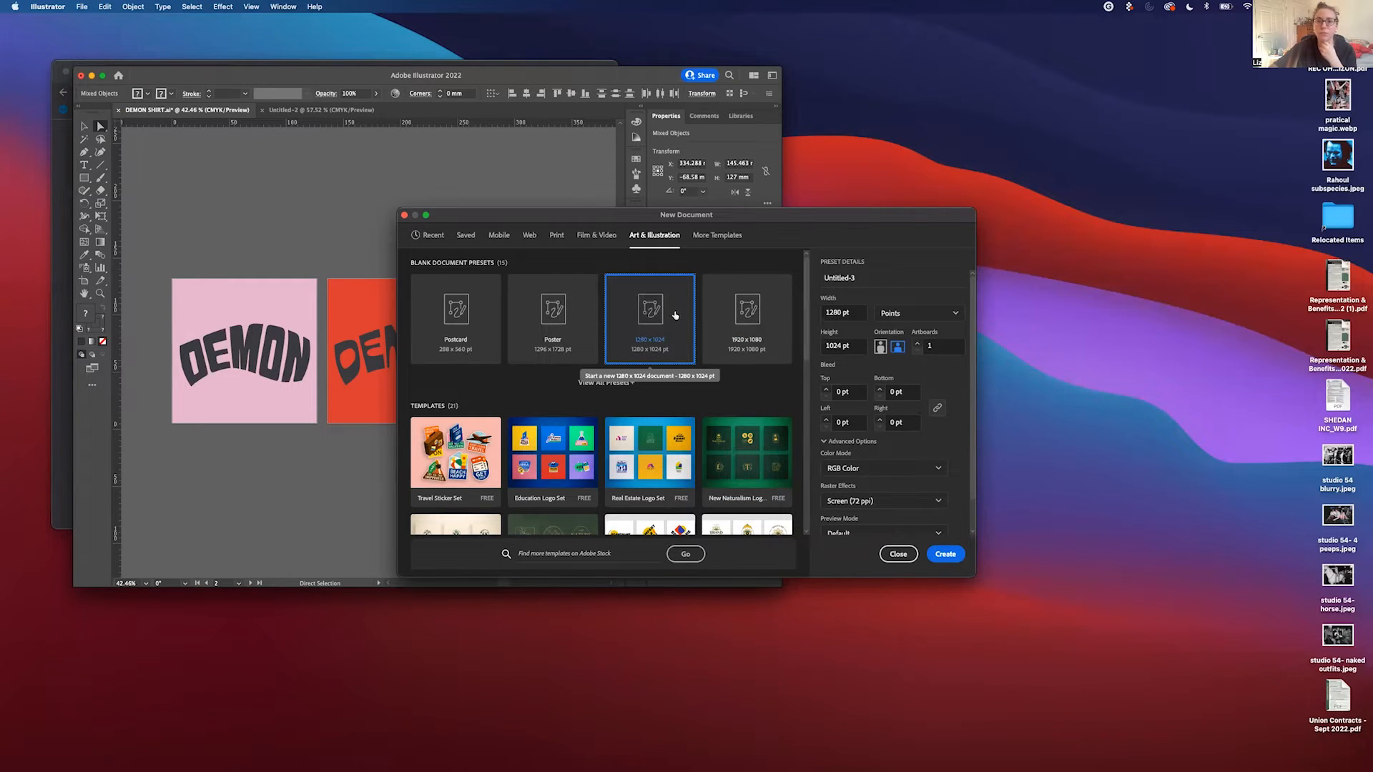
pyautogui.moveTo(697, 215); pyautogui.dragTo(480, 87)
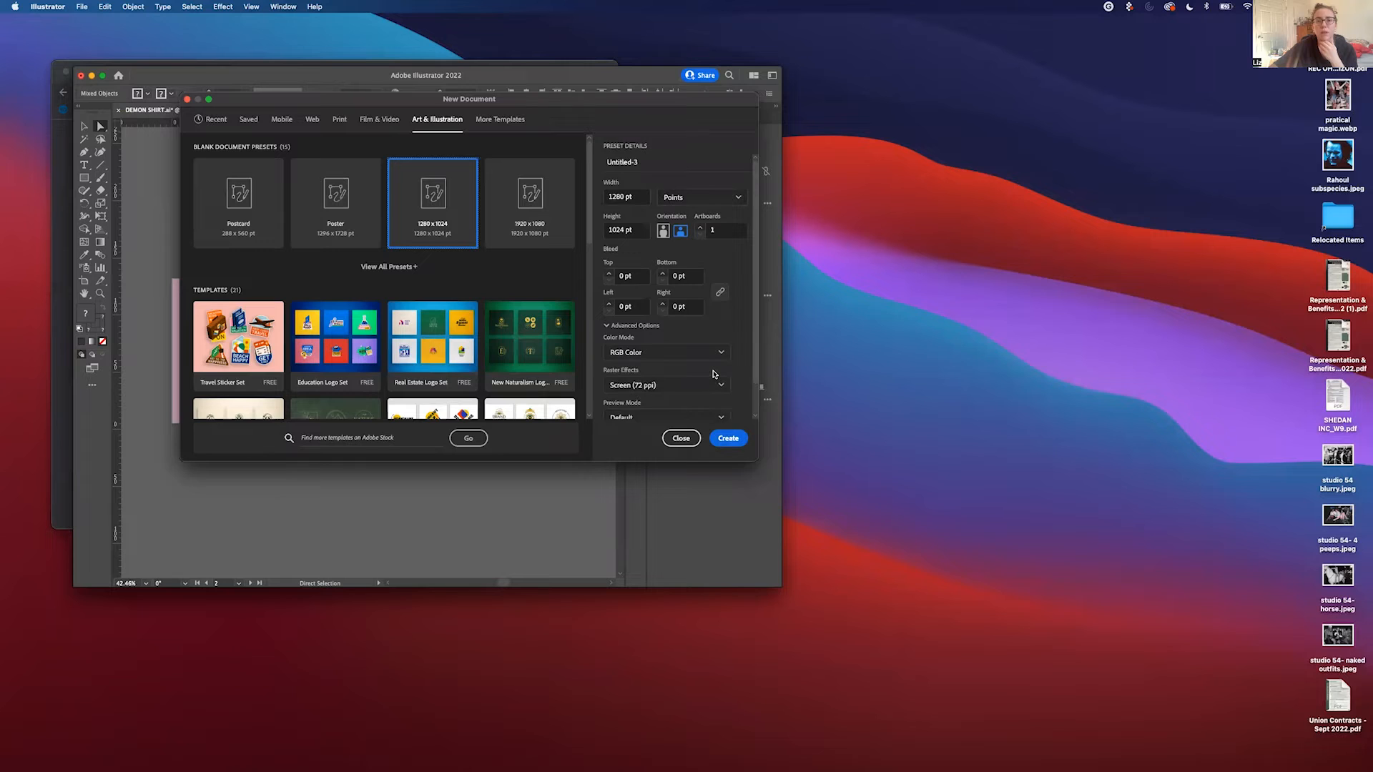
pyautogui.scroll(-2, 713, 374)
pyautogui.click(728, 438)
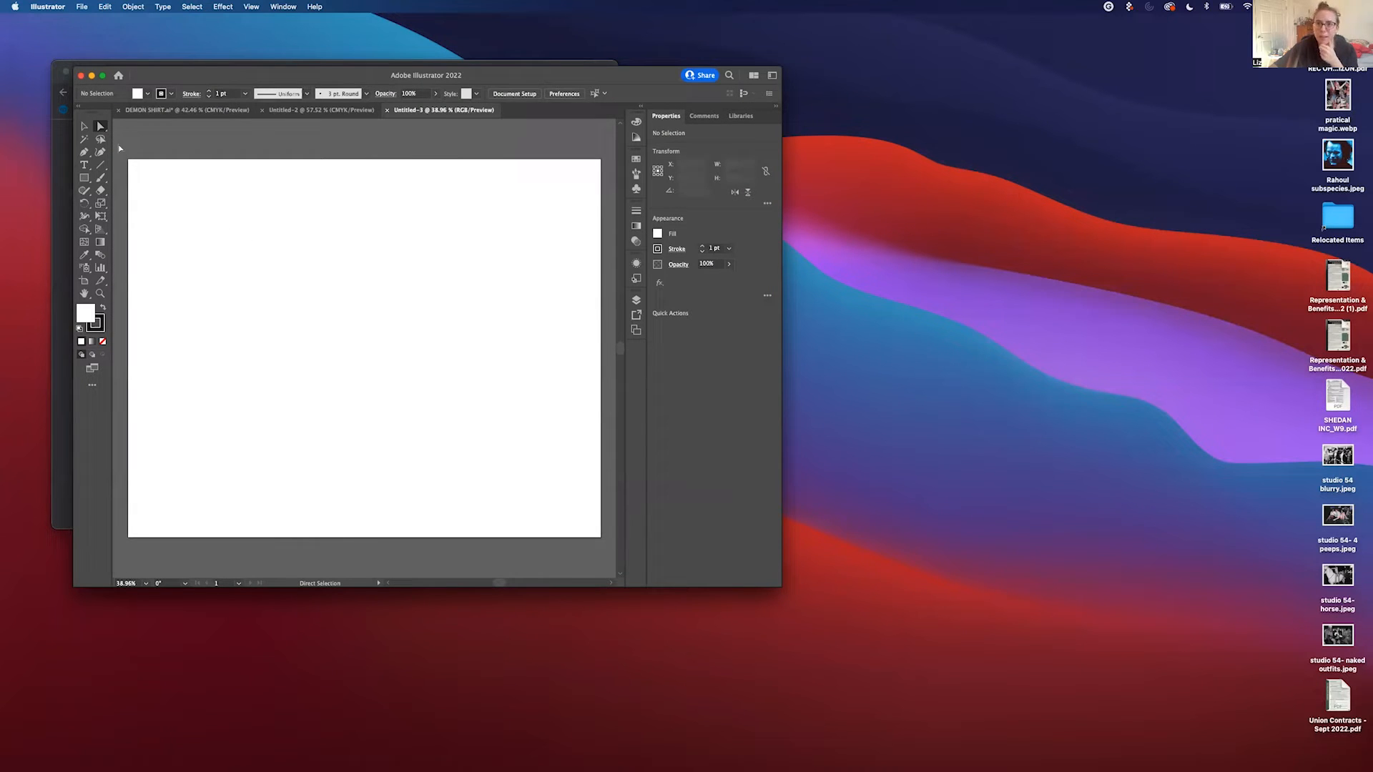
# Step: Add point text reading "Spell" in the upper part of the artboard, replacing the placeholder text
pyautogui.click(85, 165)
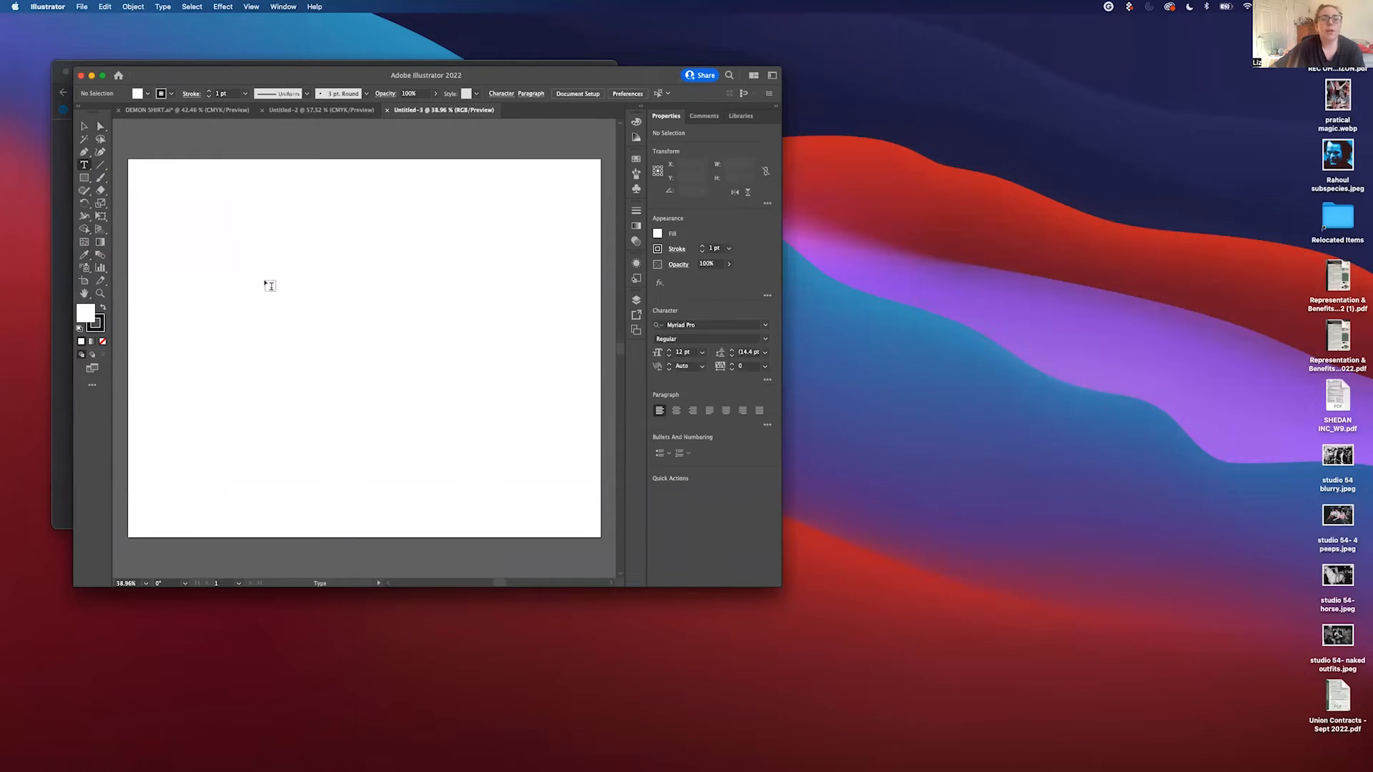
pyautogui.click(265, 279)
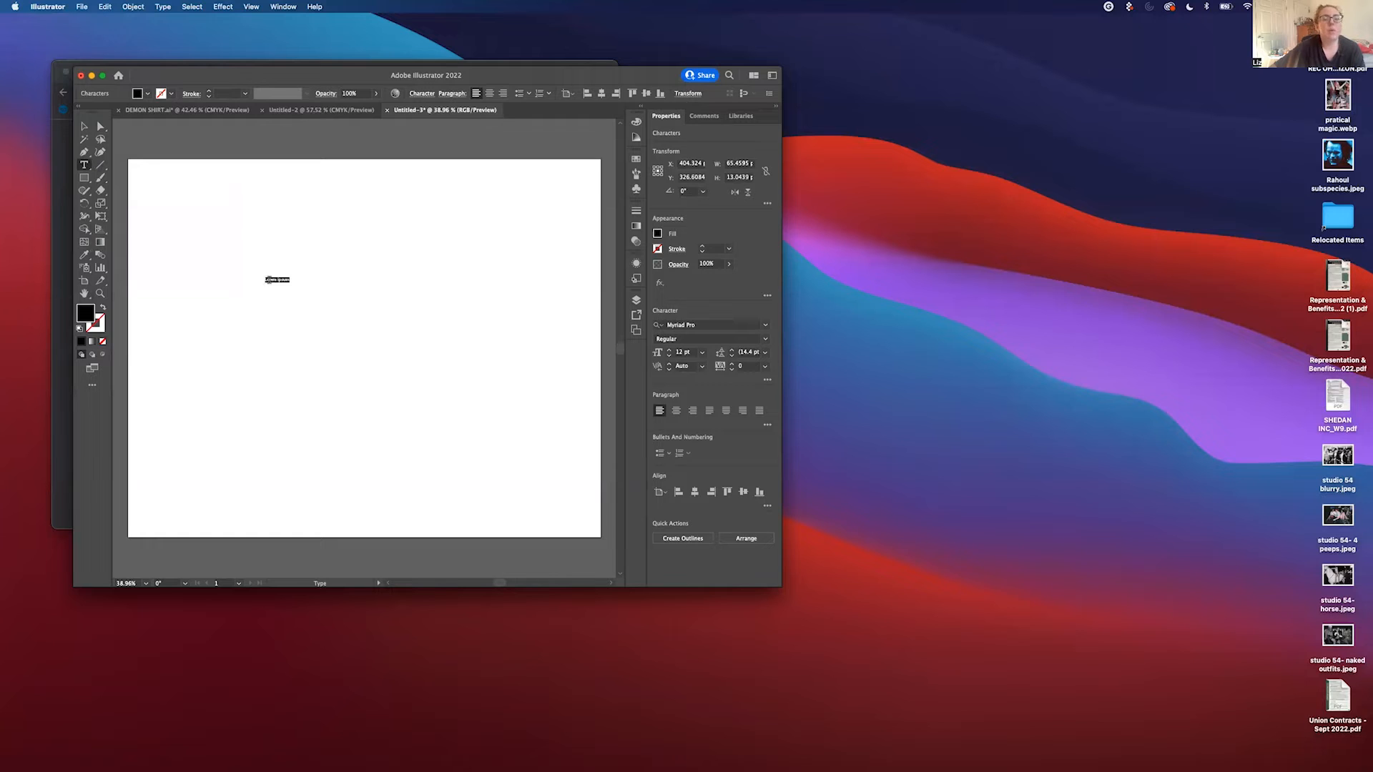
pyautogui.press('BackSpace')
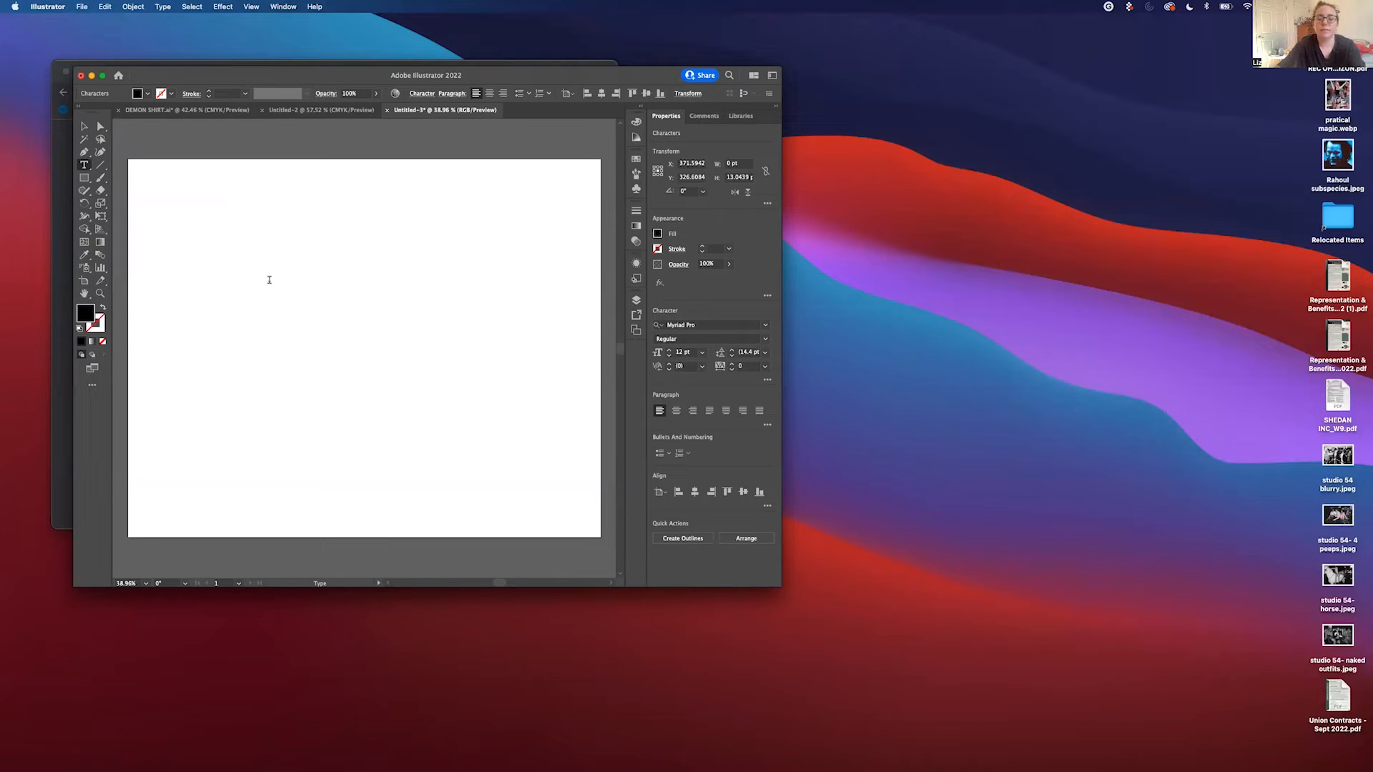
pyautogui.write('S')
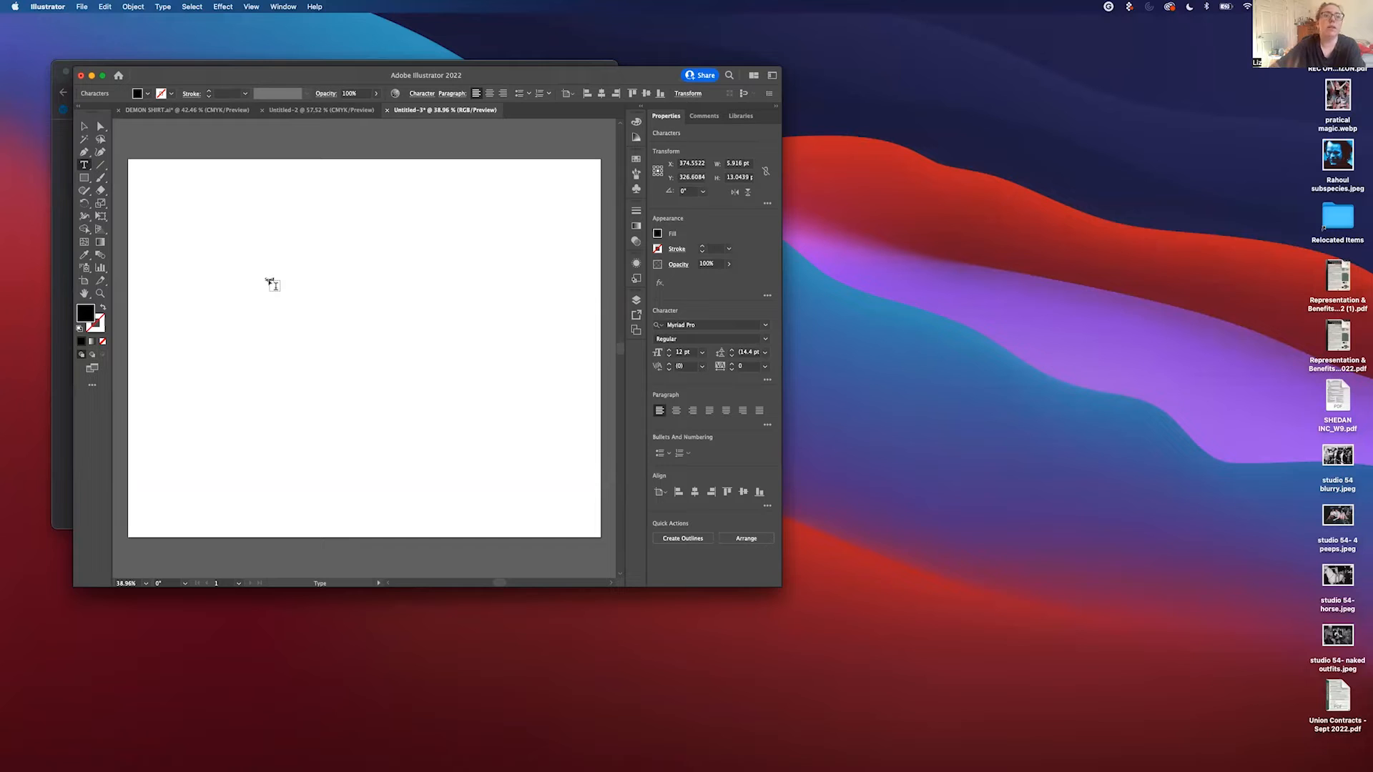
# Step: Set the font size of the whole word "Spell" to 99 pt
pyautogui.moveTo(276, 280); pyautogui.dragTo(267, 280)
pyautogui.press('super+v')
pyautogui.click(703, 352)
pyautogui.click(703, 353)
pyautogui.click(670, 350)
pyautogui.click(670, 350)
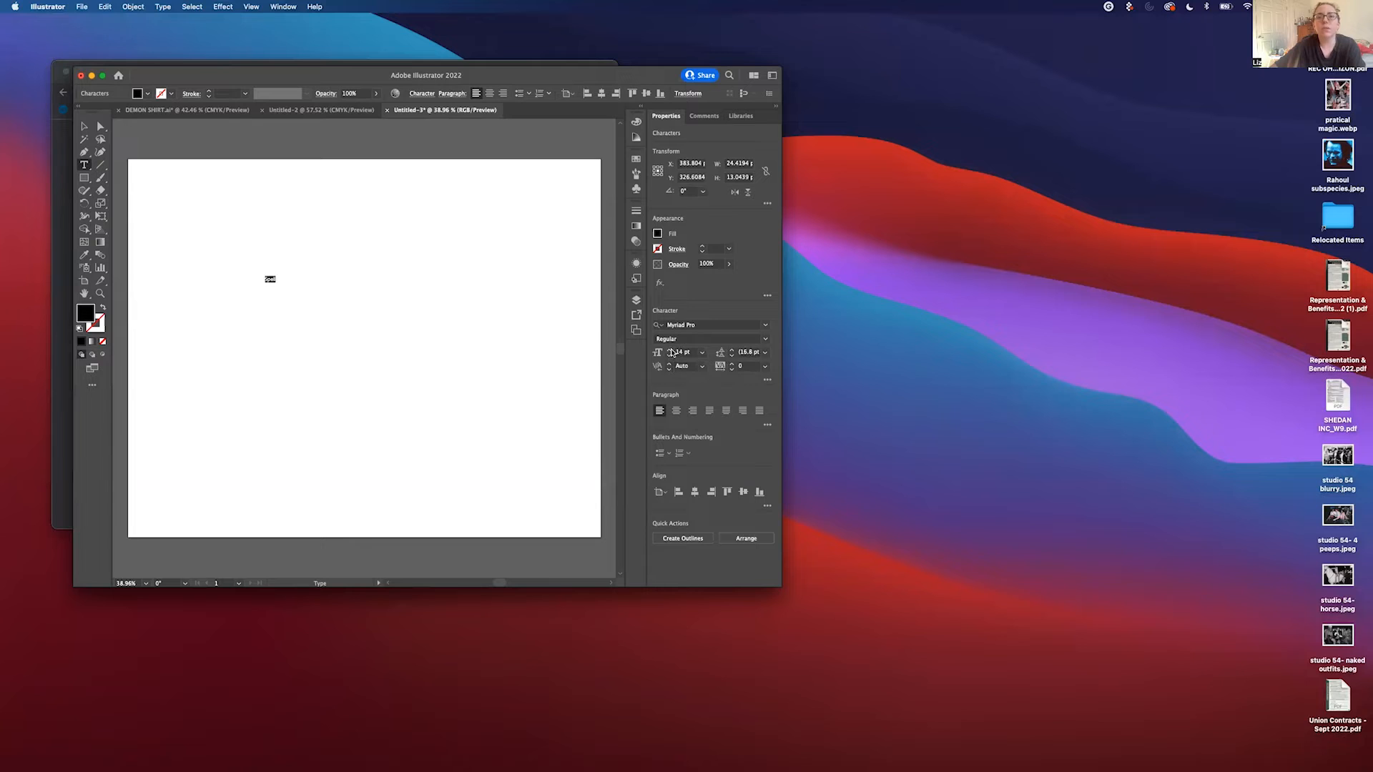
pyautogui.moveTo(671, 350); pyautogui.dragTo(671, 351)
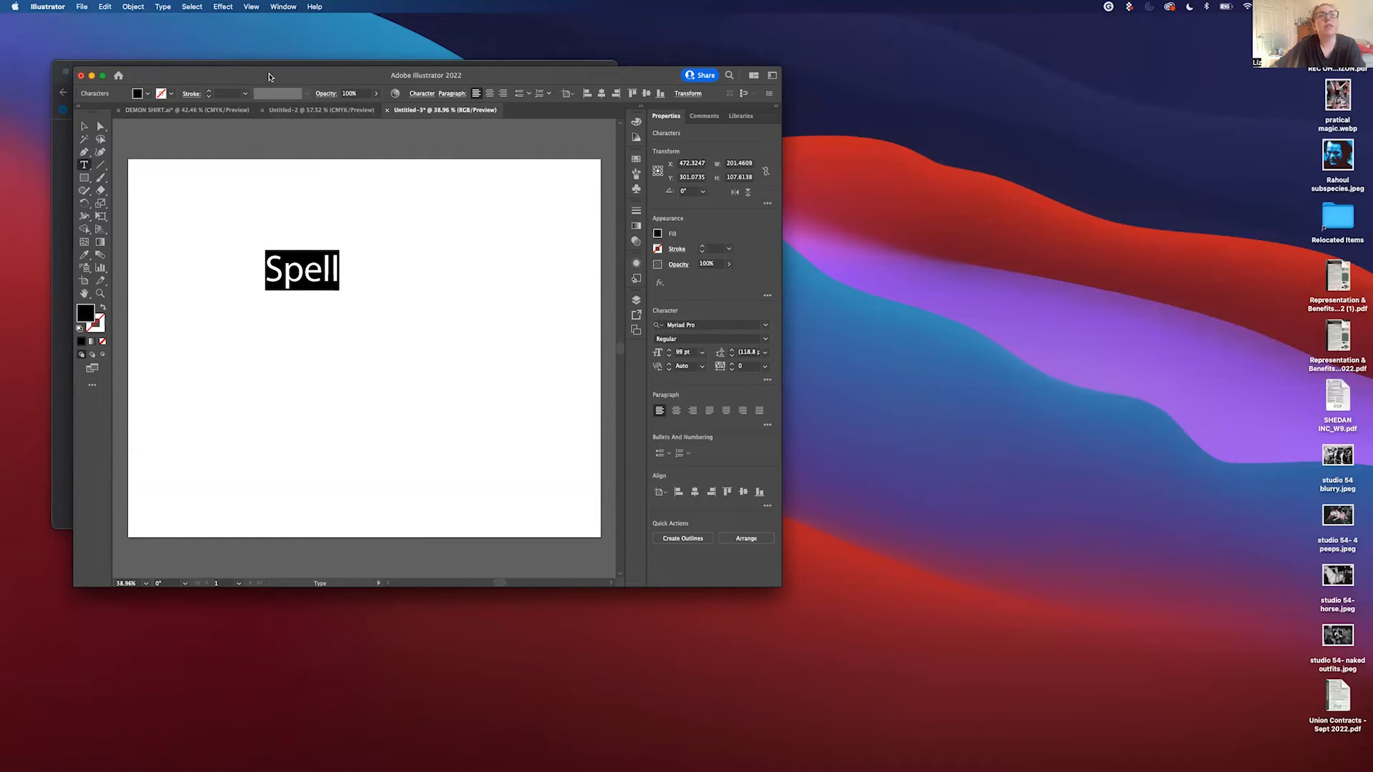
# Step: Browse the fonts, apply Bungee Shade to the word "Spell", and select it as a text object
pyautogui.click(161, 7)
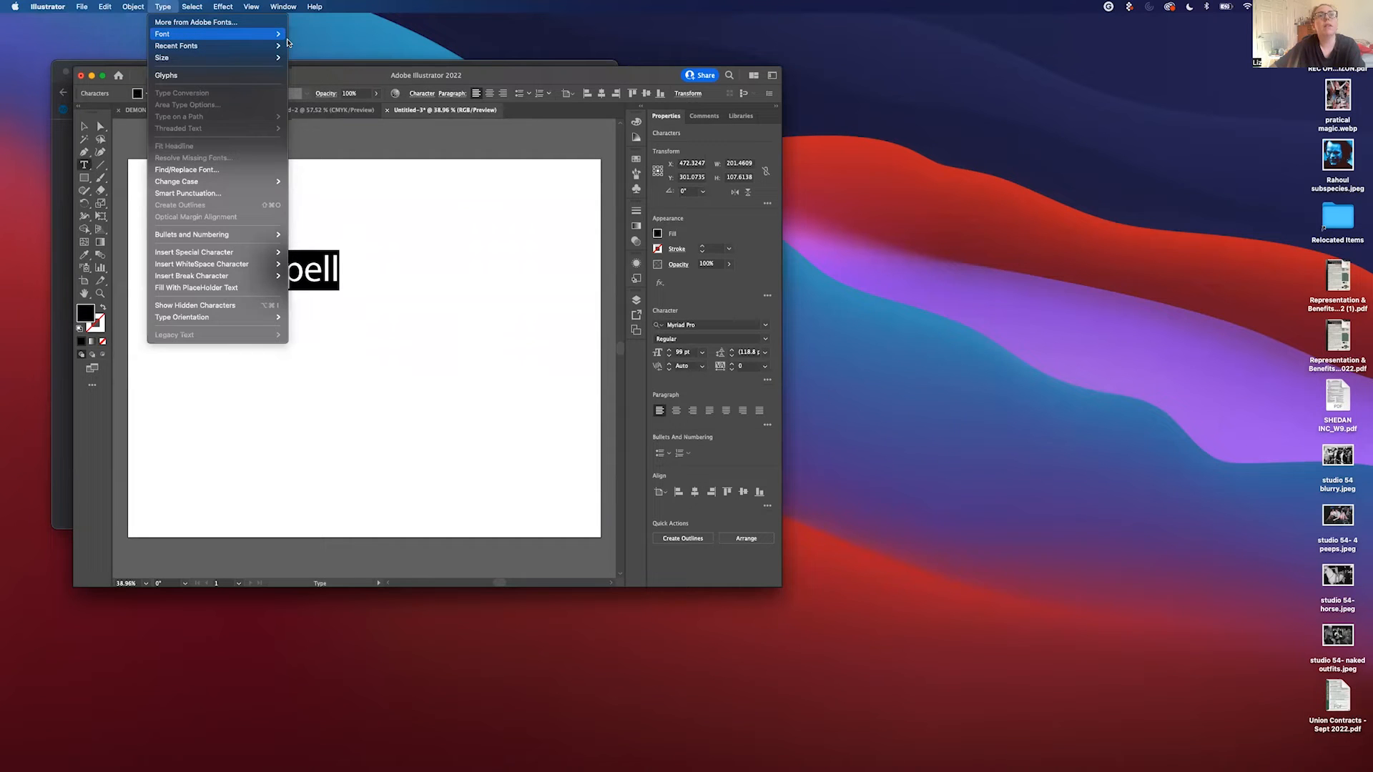
pyautogui.moveTo(267, 40)
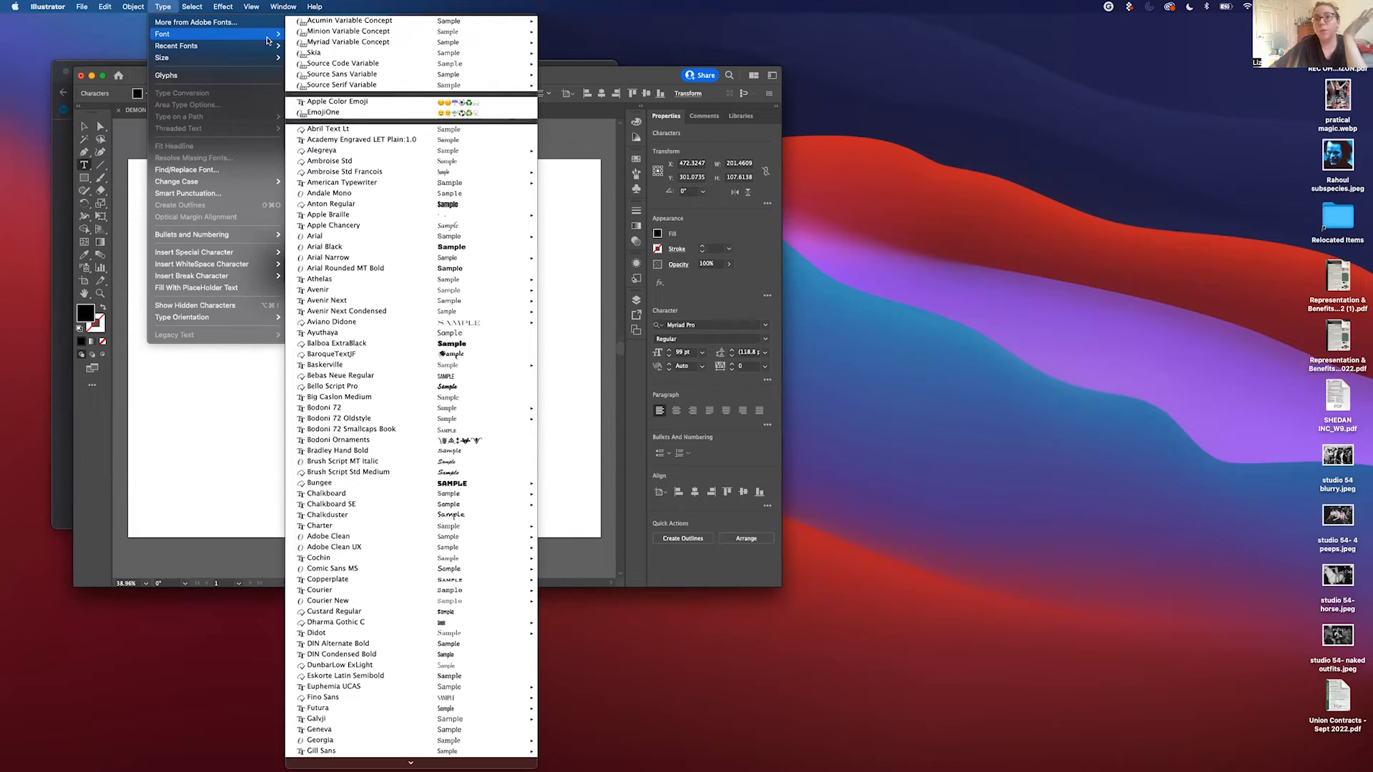
pyautogui.moveTo(320, 48)
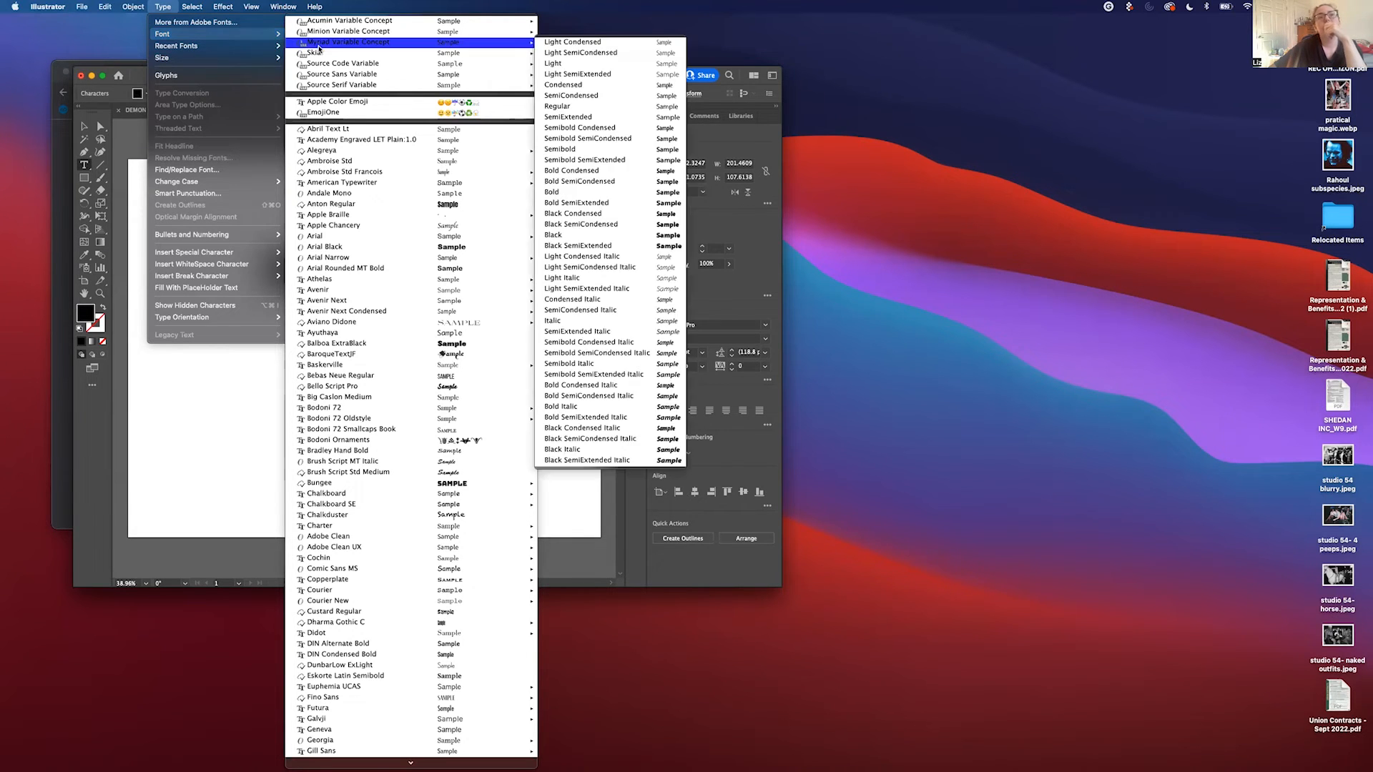
pyautogui.scroll(-4, 393, 207)
pyautogui.moveTo(414, 279)
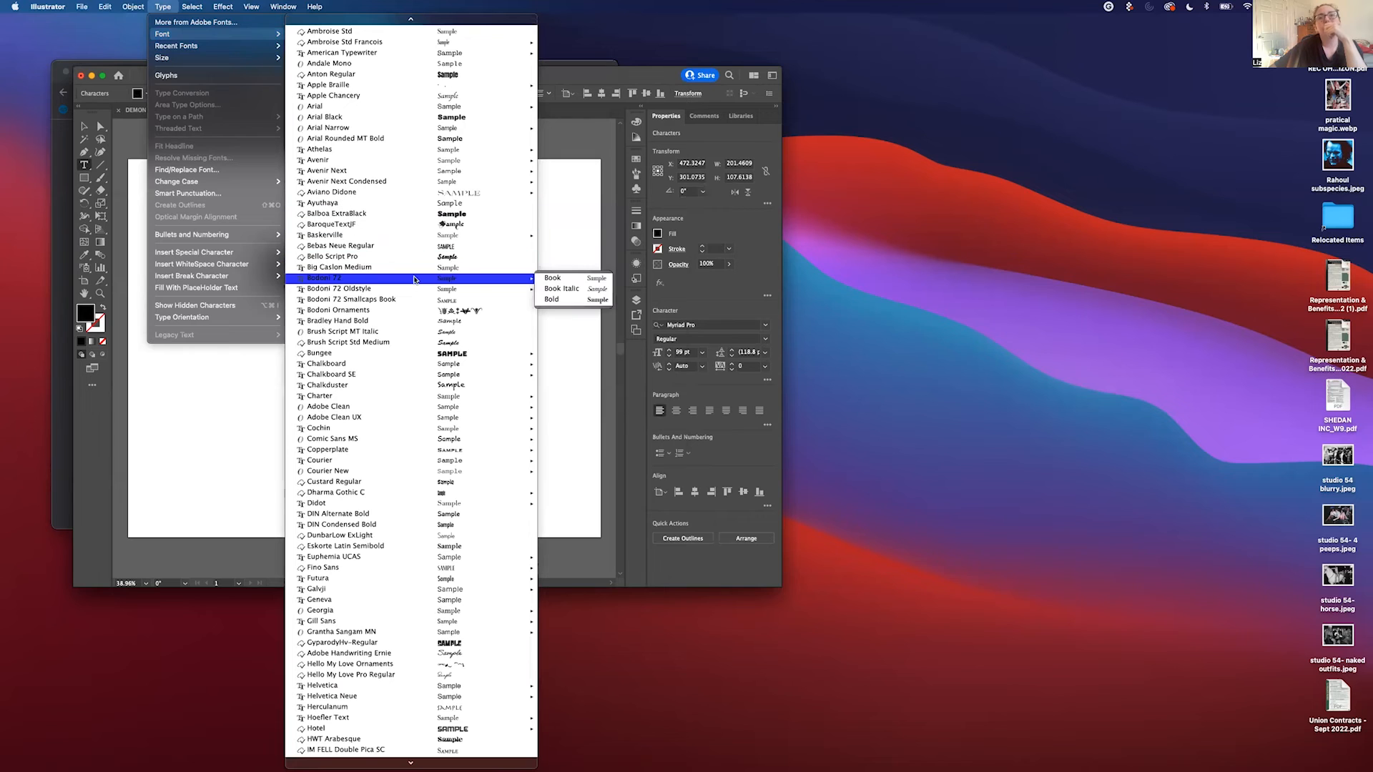
pyautogui.scroll(-3, 415, 279)
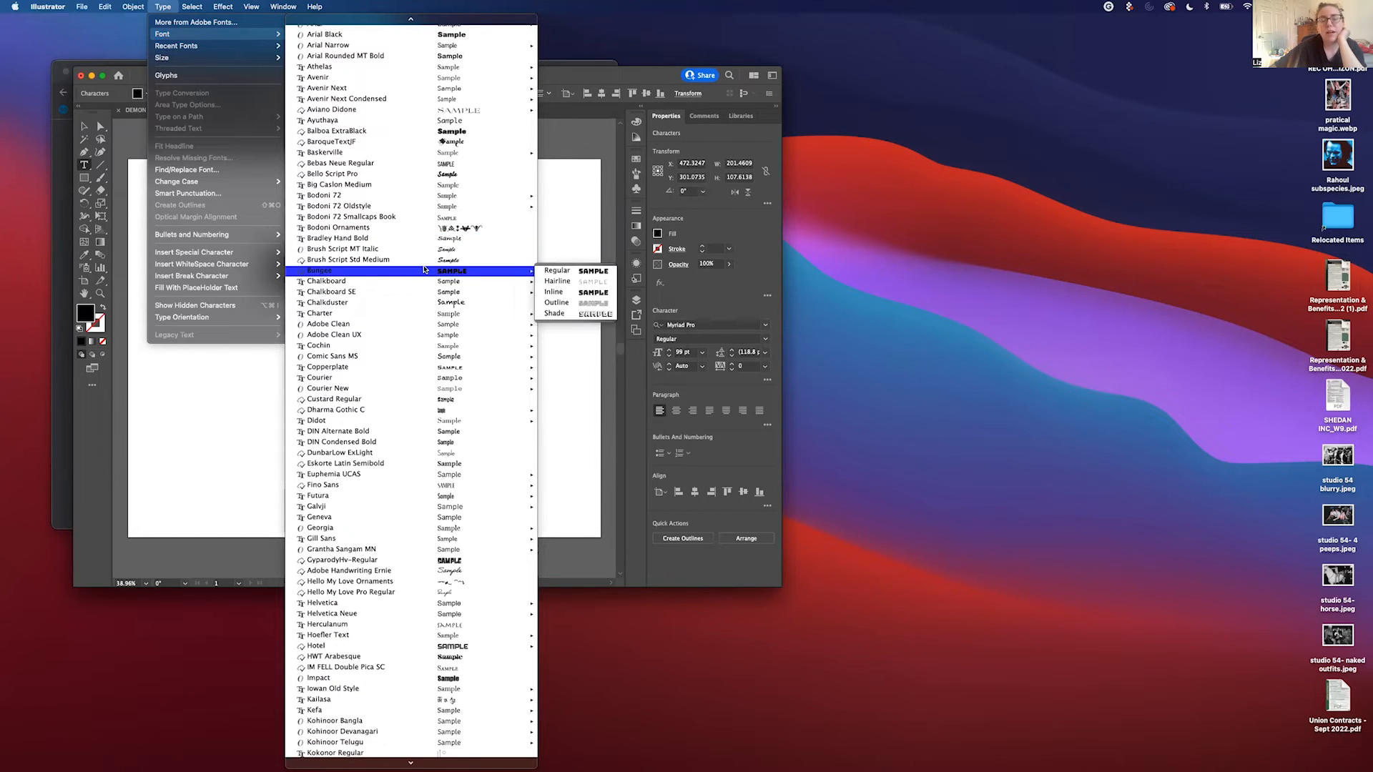
pyautogui.scroll(-7, 424, 270)
pyautogui.scroll(-2, 416, 322)
pyautogui.moveTo(415, 322)
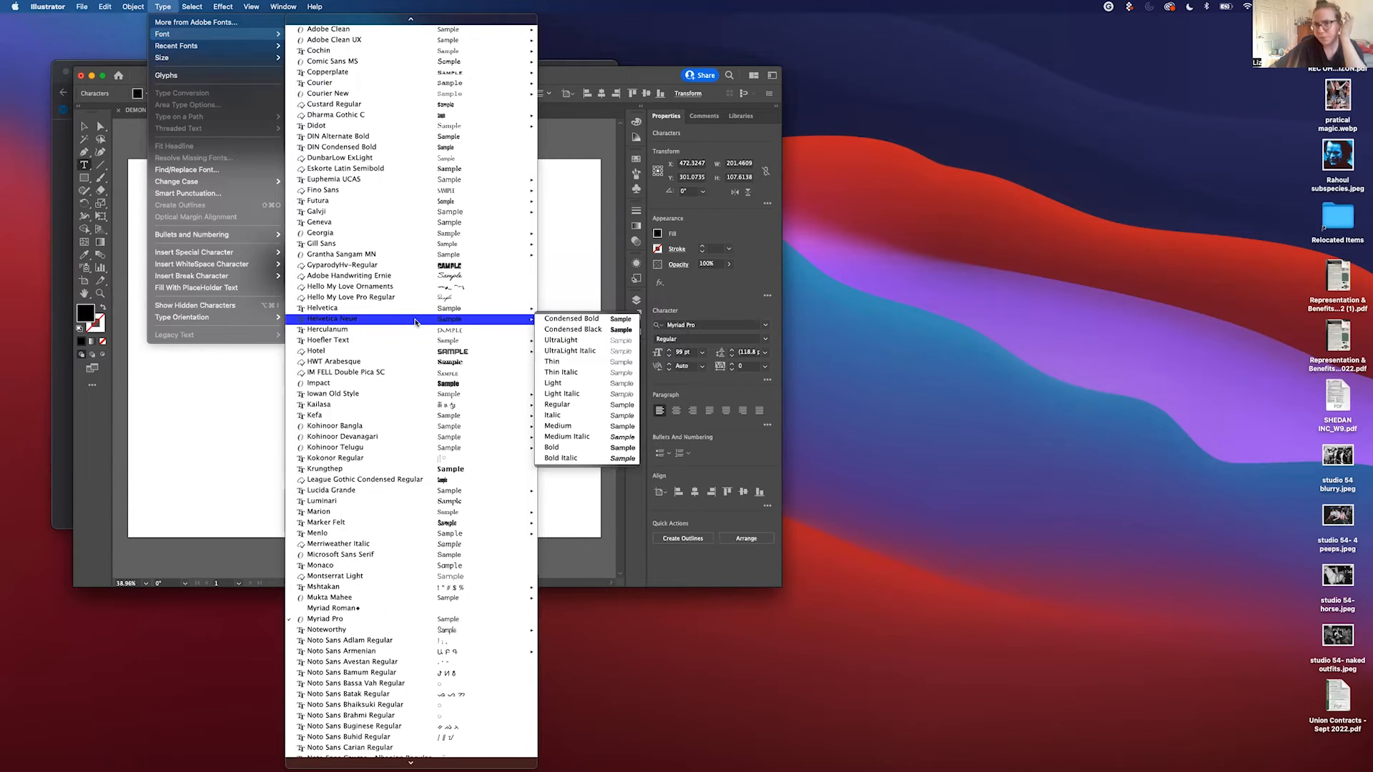
pyautogui.scroll(-4, 415, 321)
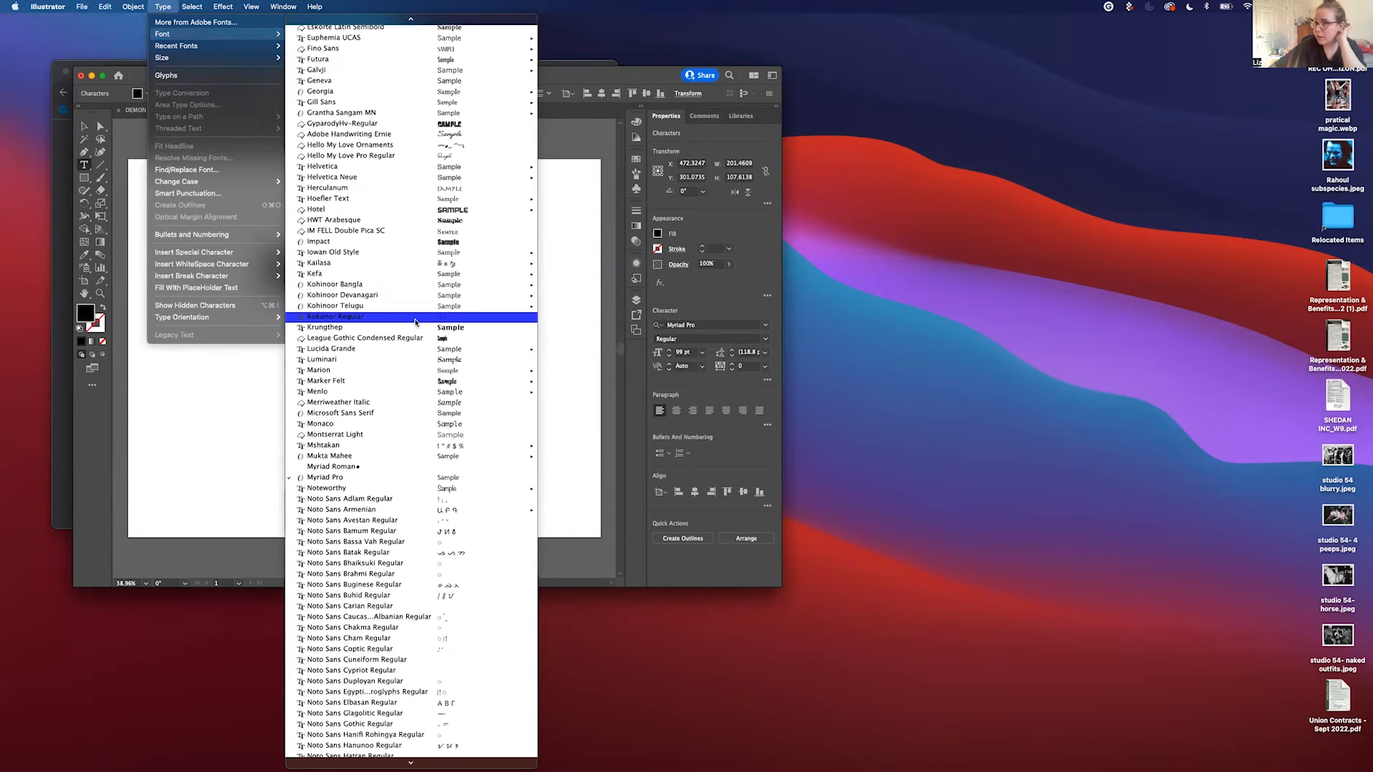
pyautogui.scroll(-14, 416, 322)
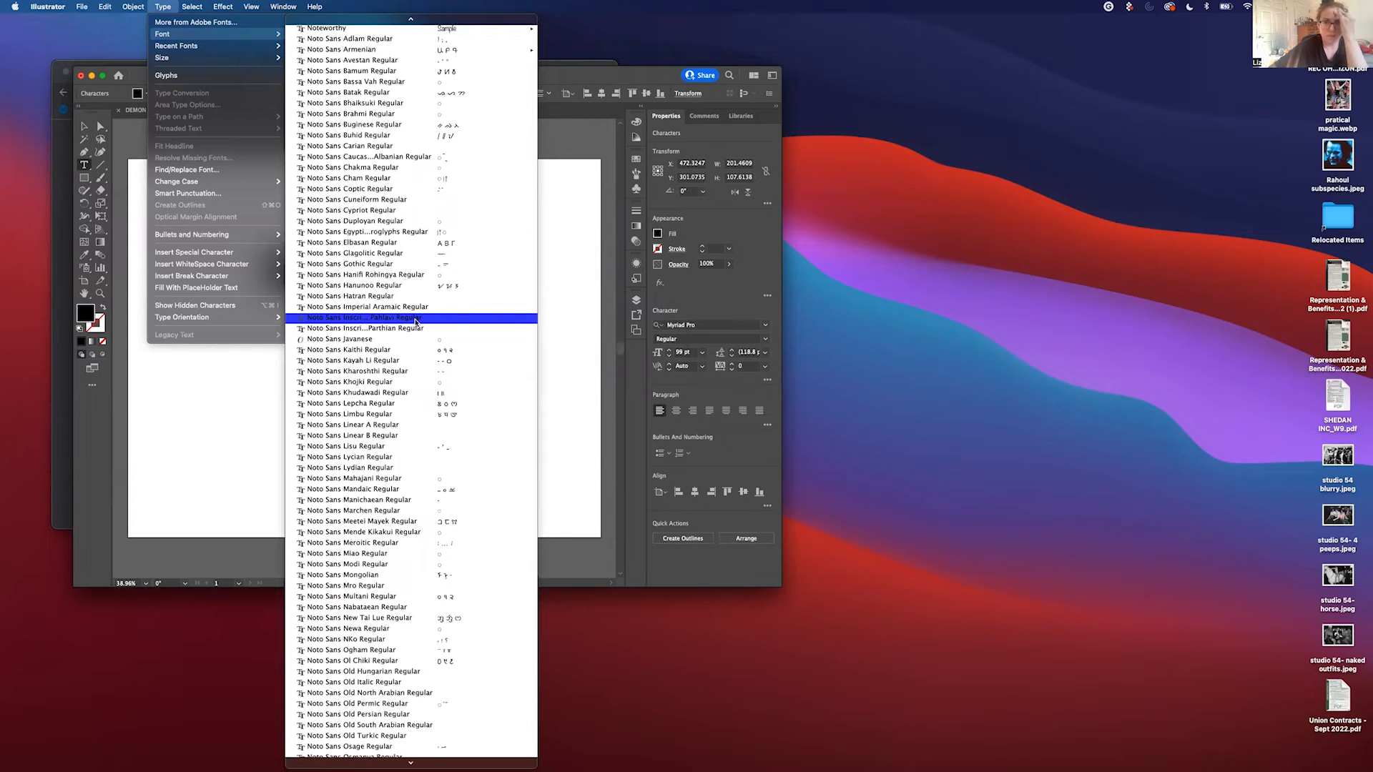
pyautogui.scroll(-9, 416, 322)
pyautogui.scroll(-5, 412, 336)
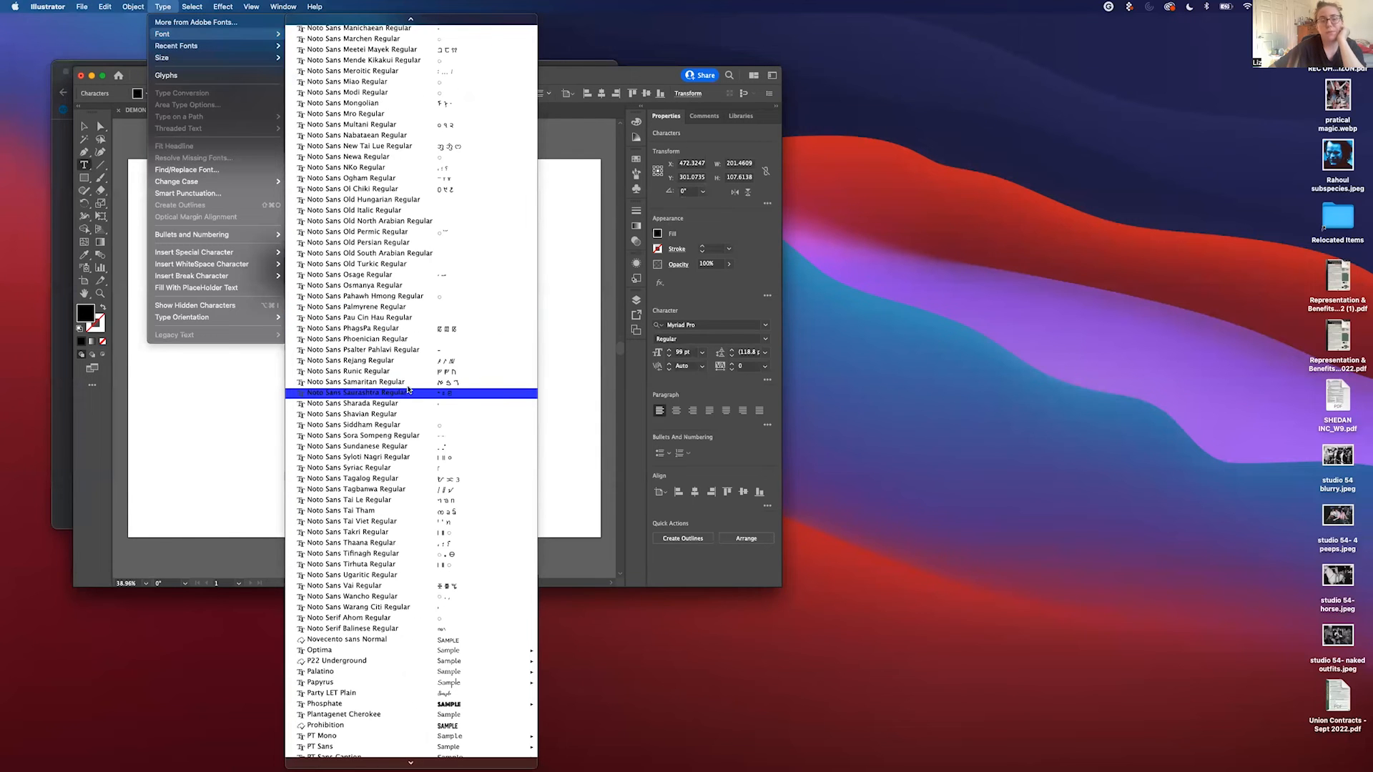
pyautogui.scroll(20, 415, 283)
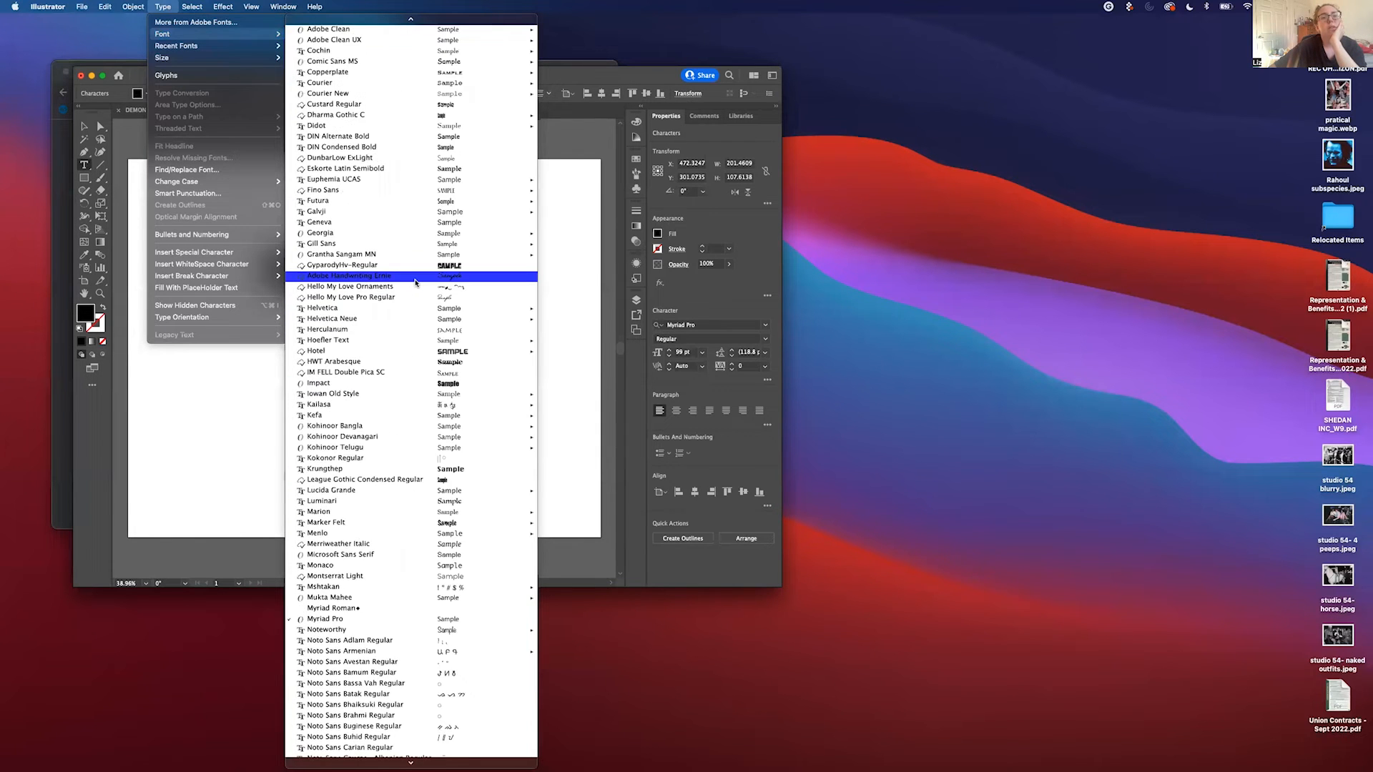
pyautogui.scroll(-5, 422, 286)
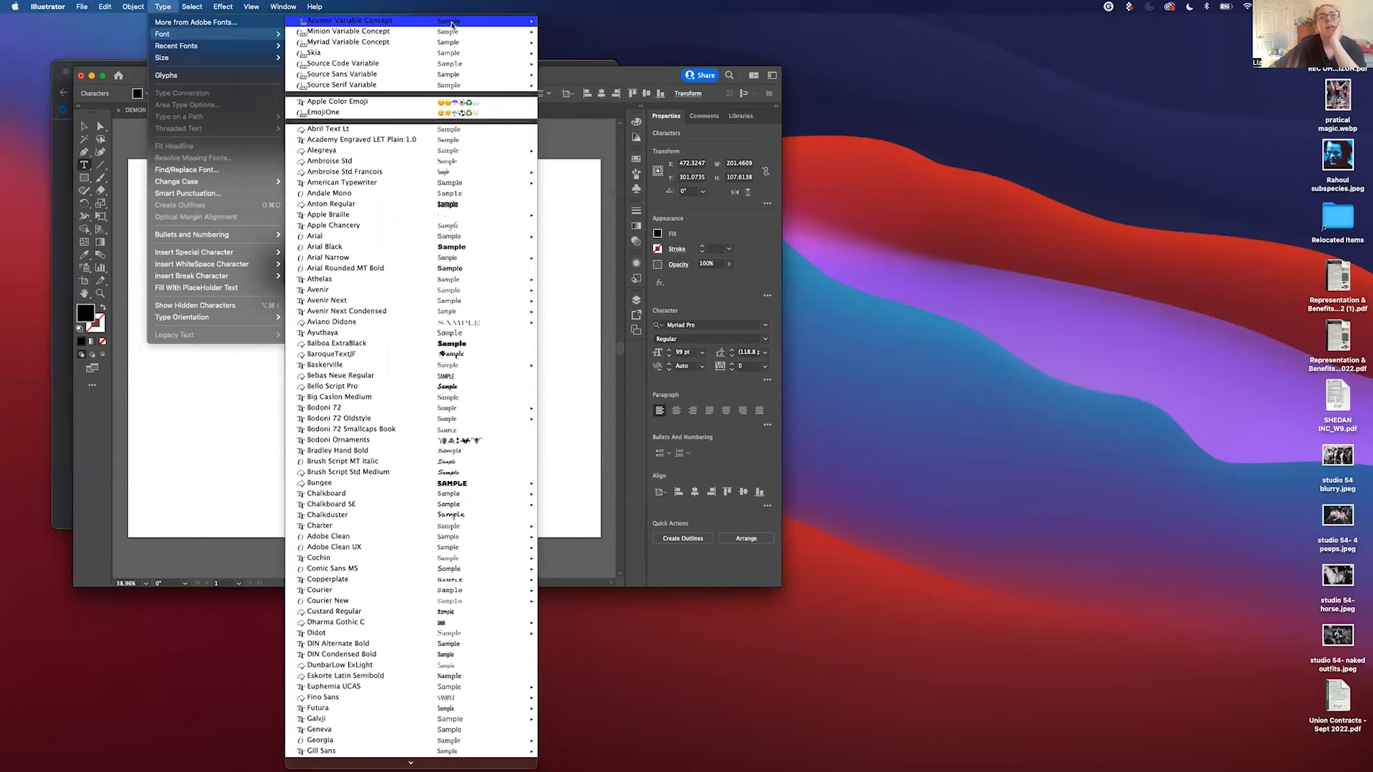
pyautogui.scroll(-20, 428, 289)
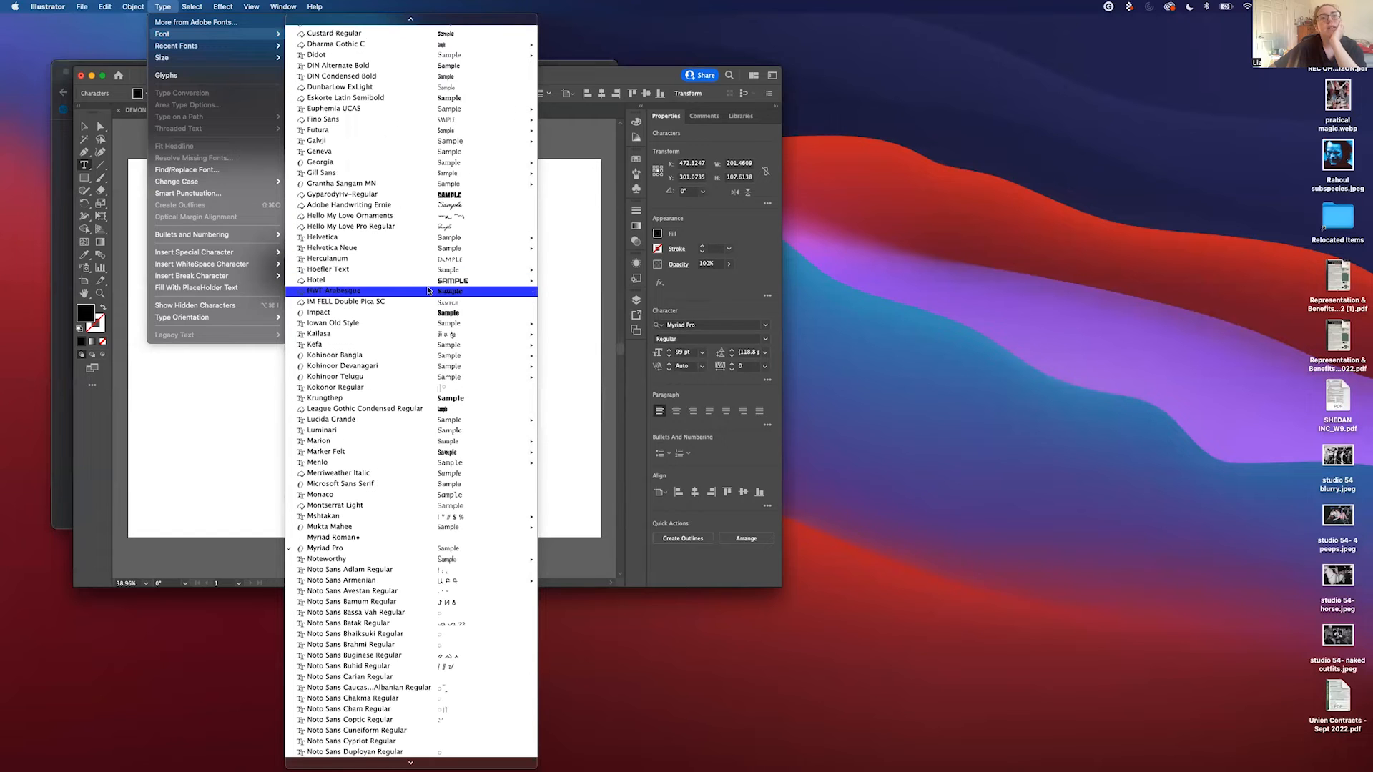
pyautogui.scroll(-14, 427, 290)
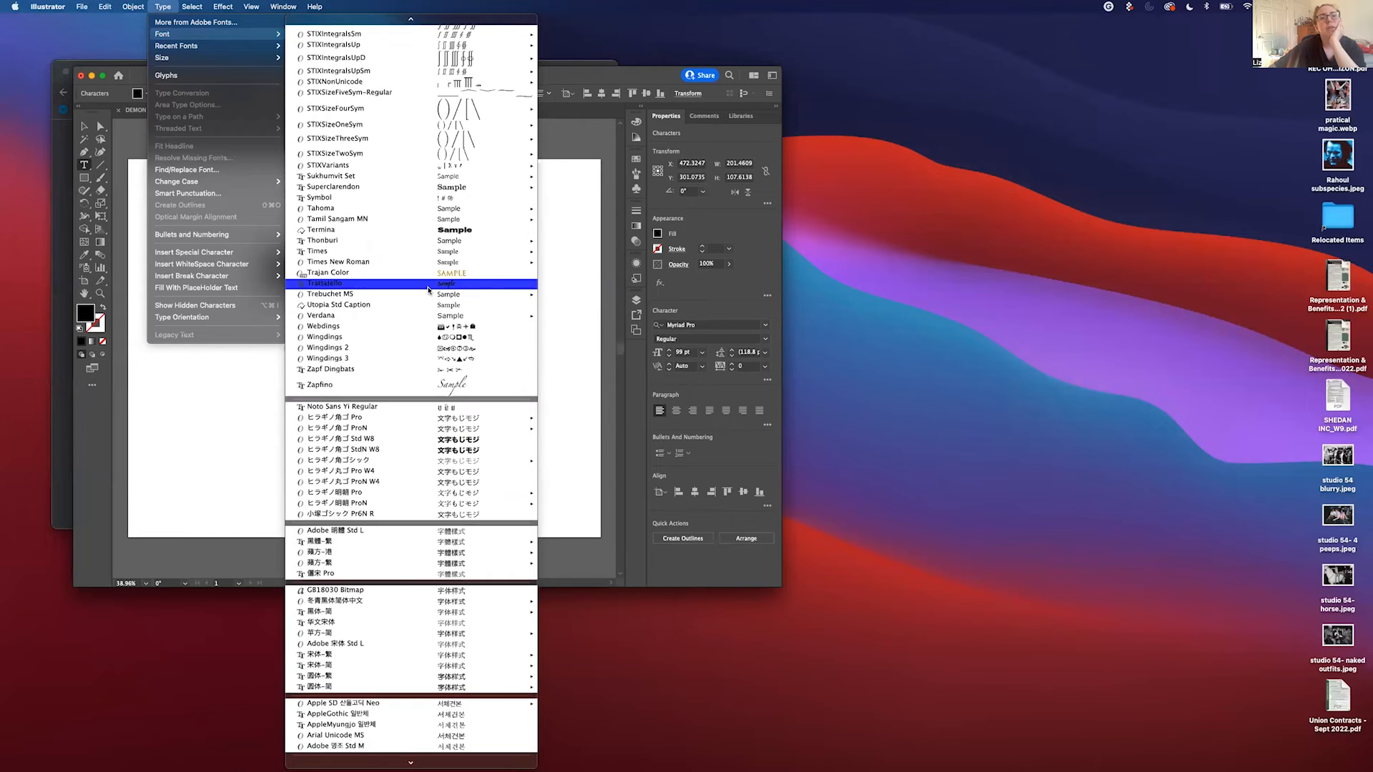
pyautogui.scroll(20, 423, 301)
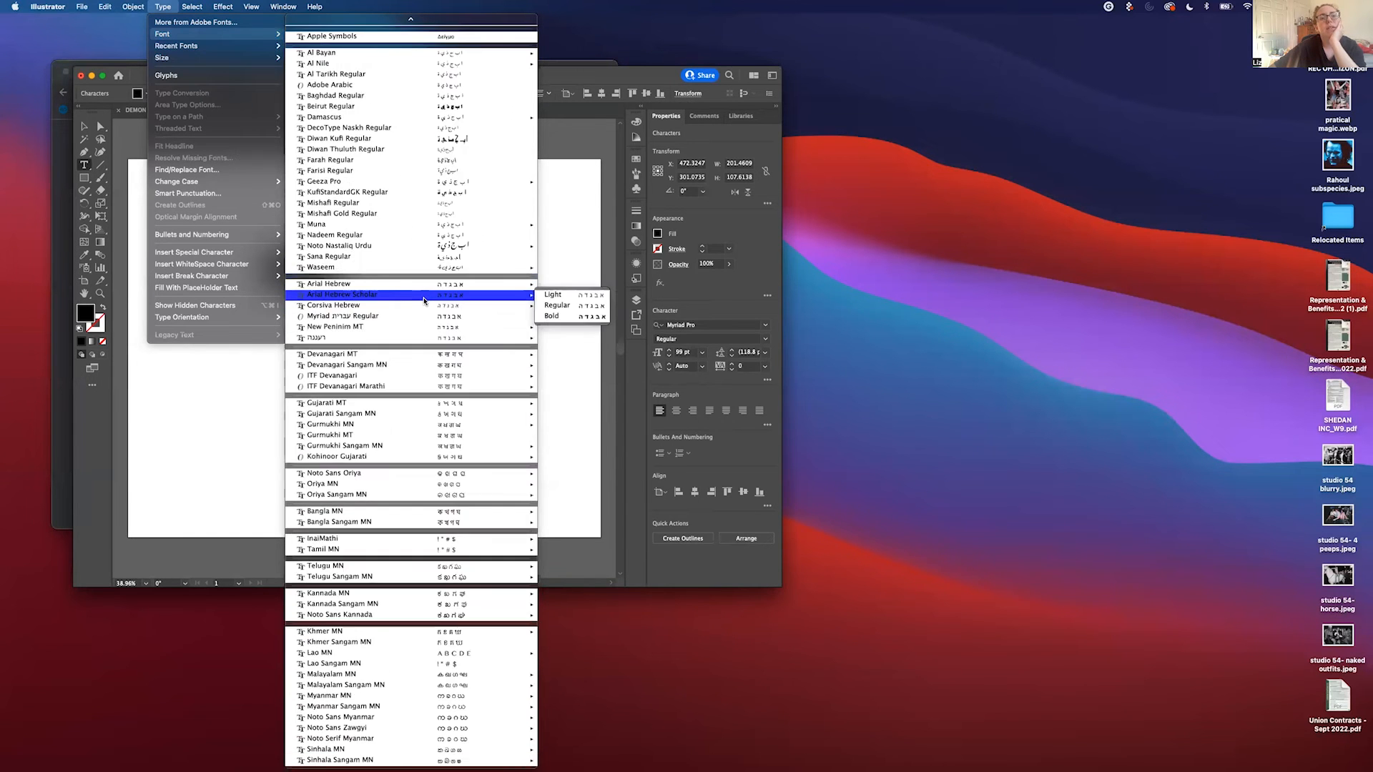
pyautogui.scroll(-8, 421, 293)
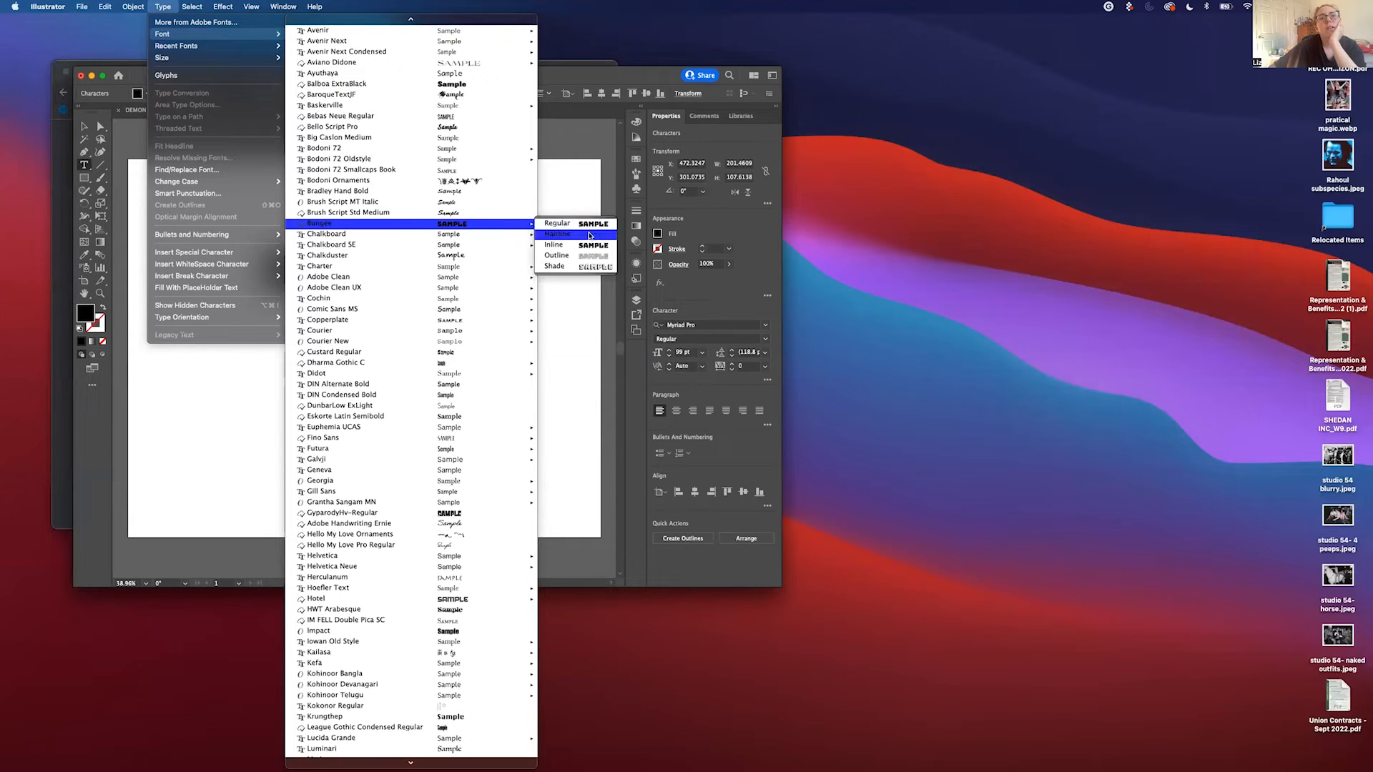
pyautogui.click(598, 266)
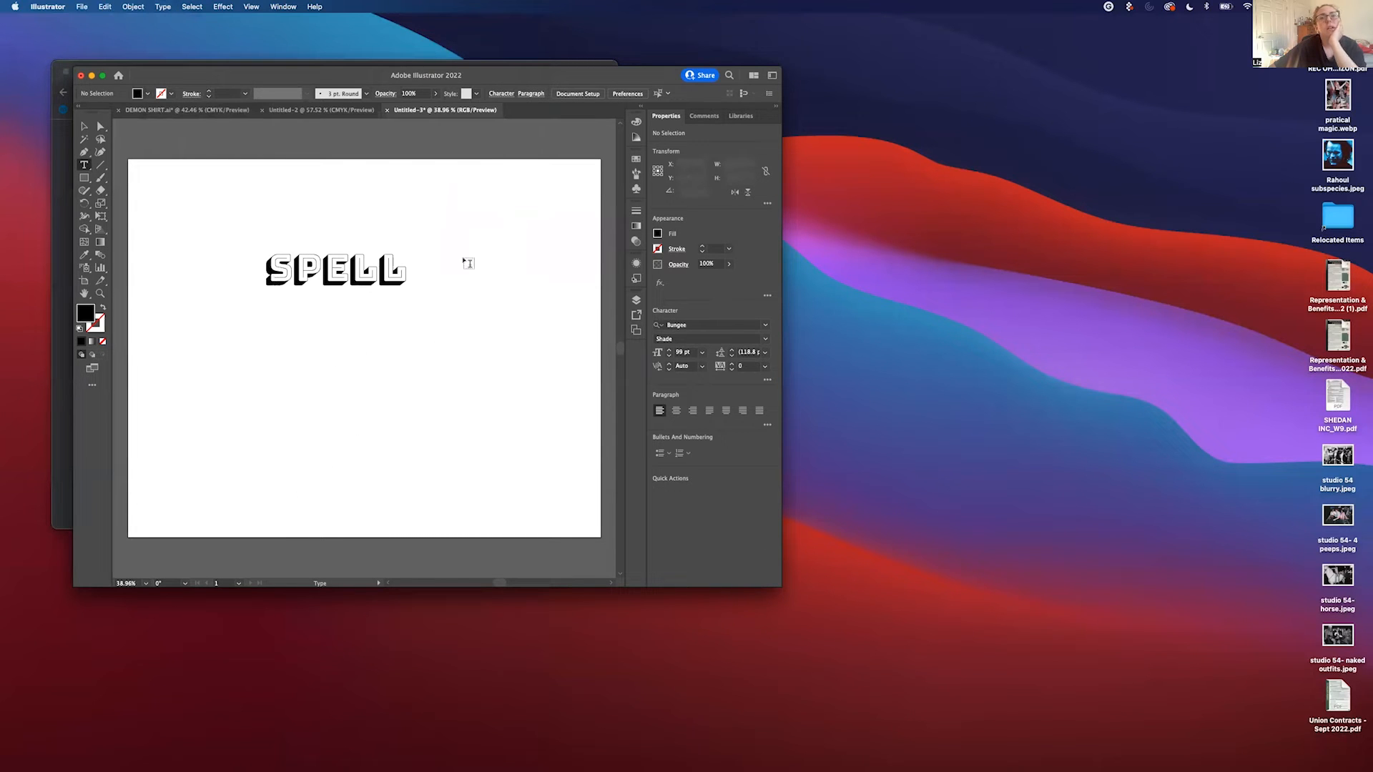
pyautogui.click(84, 126)
pyautogui.click(299, 280)
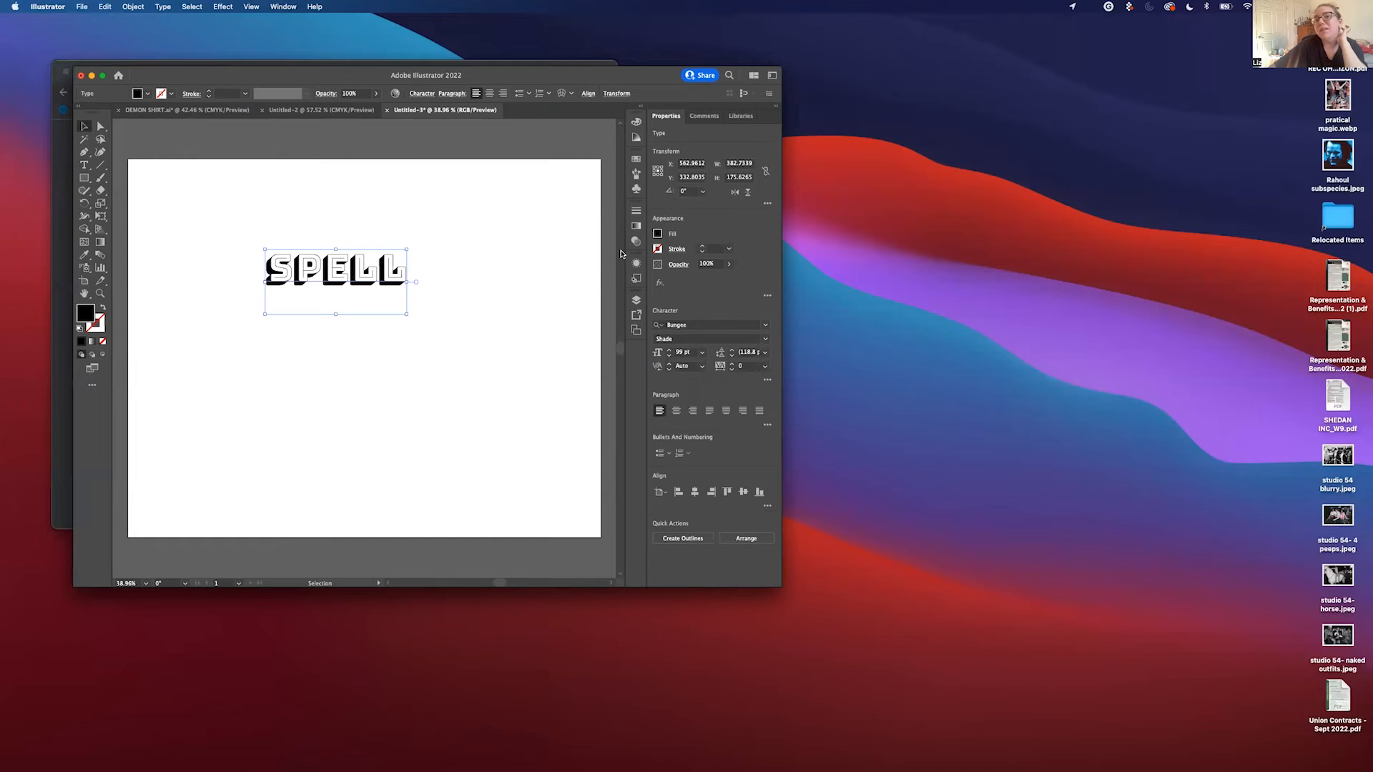
# Step: Try magenta and other fill colours on the word "Spell", settling on orange DF6A00
pyautogui.click(657, 233)
pyautogui.click(608, 271)
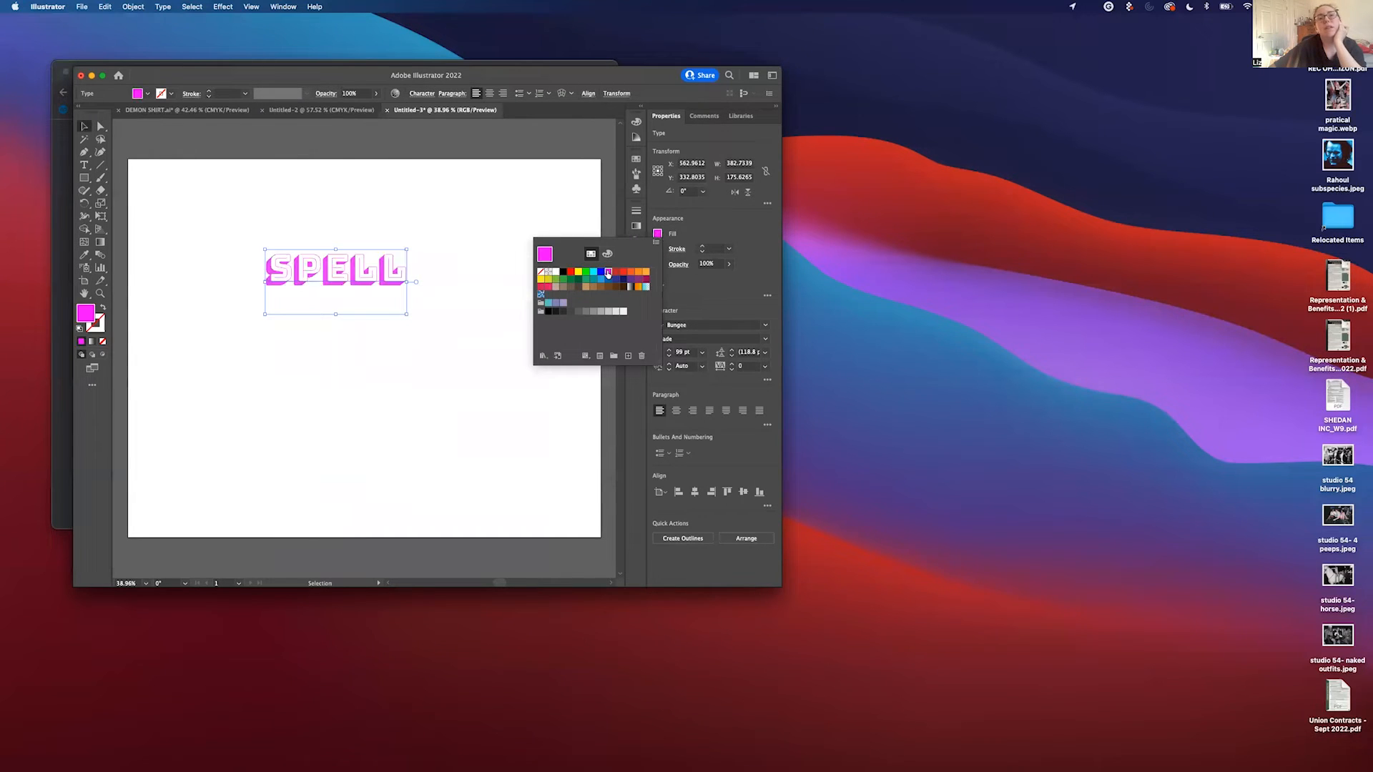
pyautogui.click(607, 254)
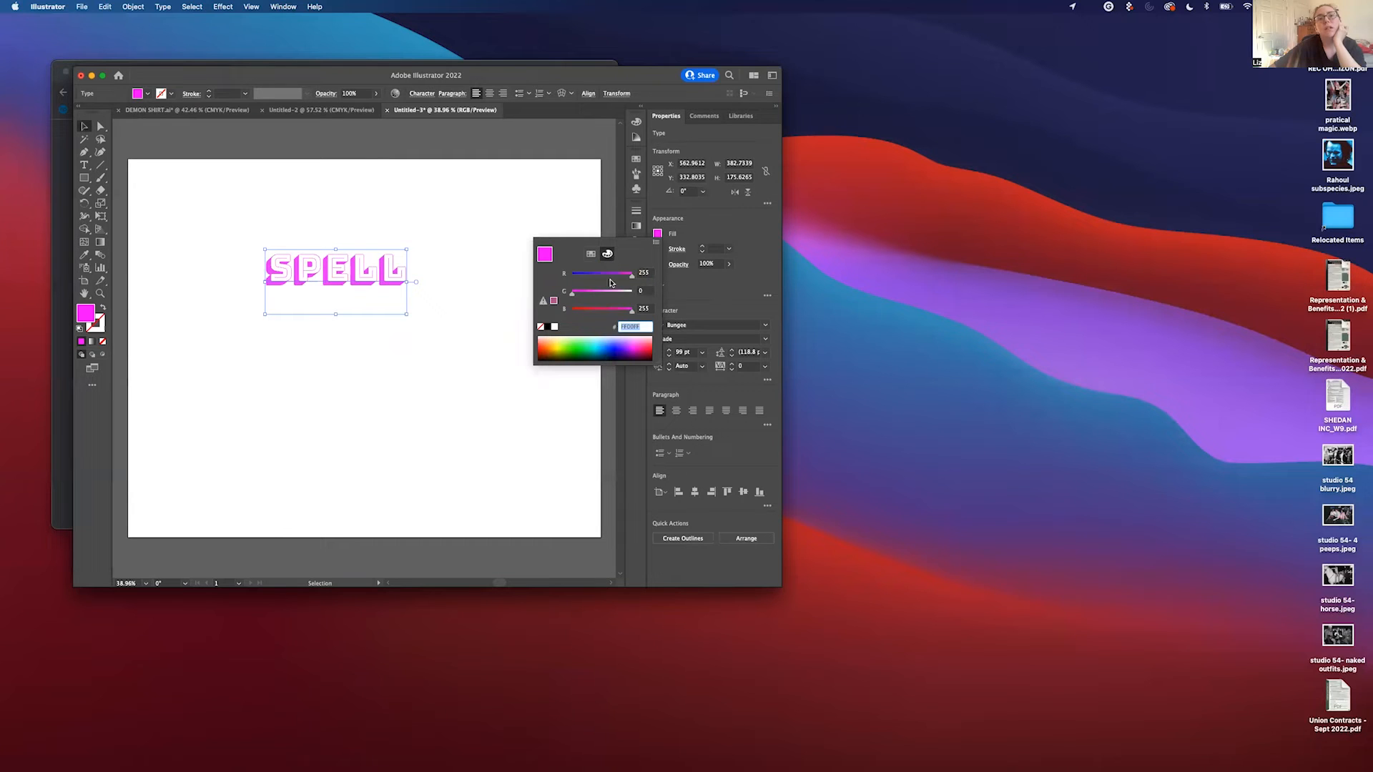
pyautogui.click(612, 346)
pyautogui.moveTo(614, 346); pyautogui.dragTo(630, 355)
pyautogui.click(550, 344)
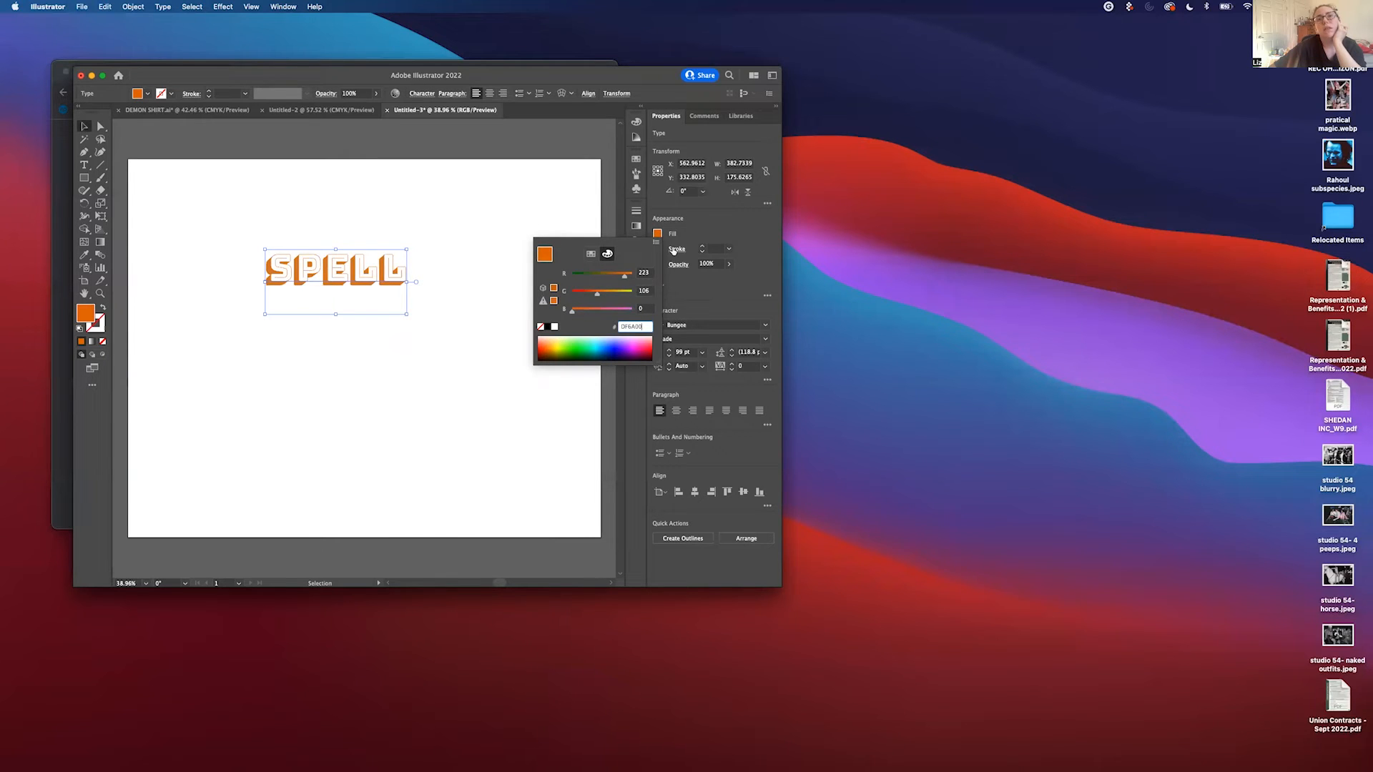
pyautogui.click(682, 241)
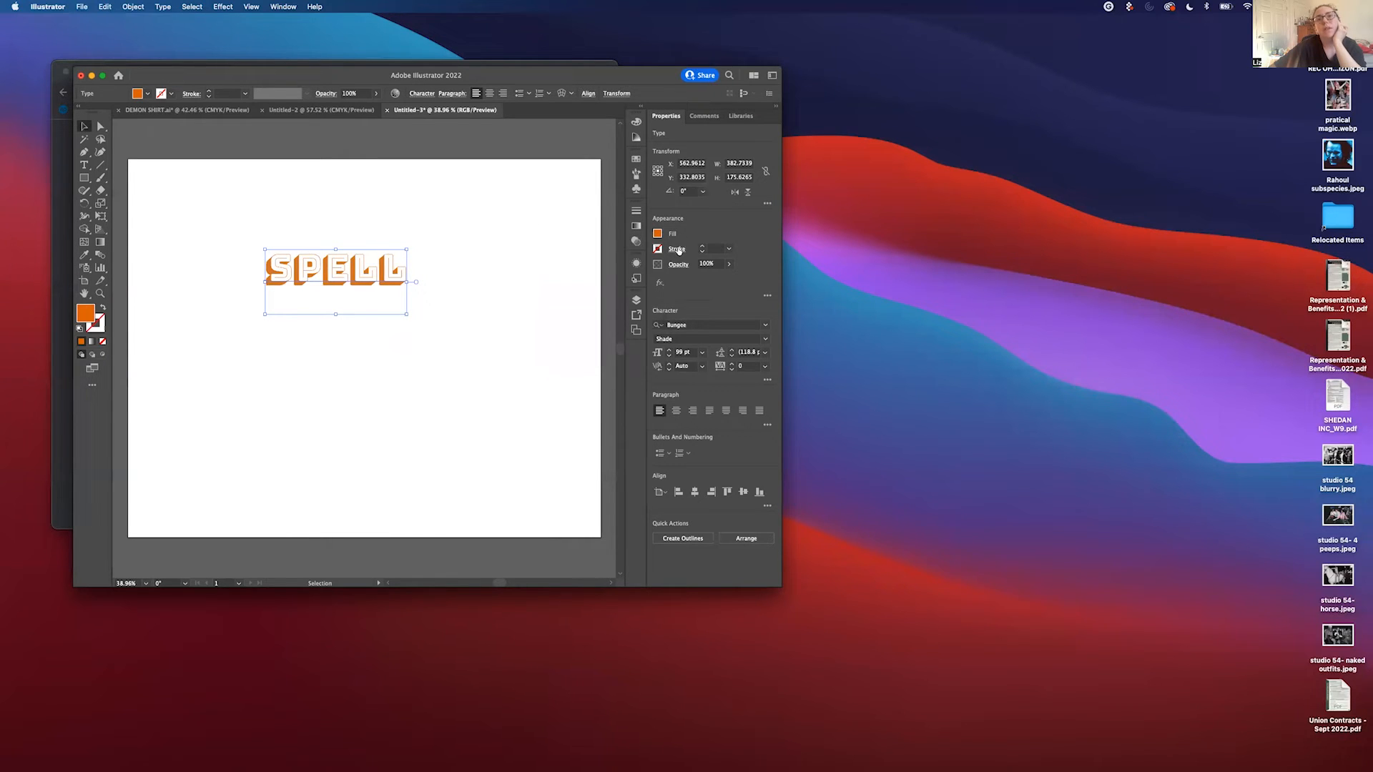
# Step: Open the word's full list of appearance attributes and look at the stroke and graphic style options
pyautogui.click(677, 249)
pyautogui.click(678, 250)
pyautogui.click(768, 296)
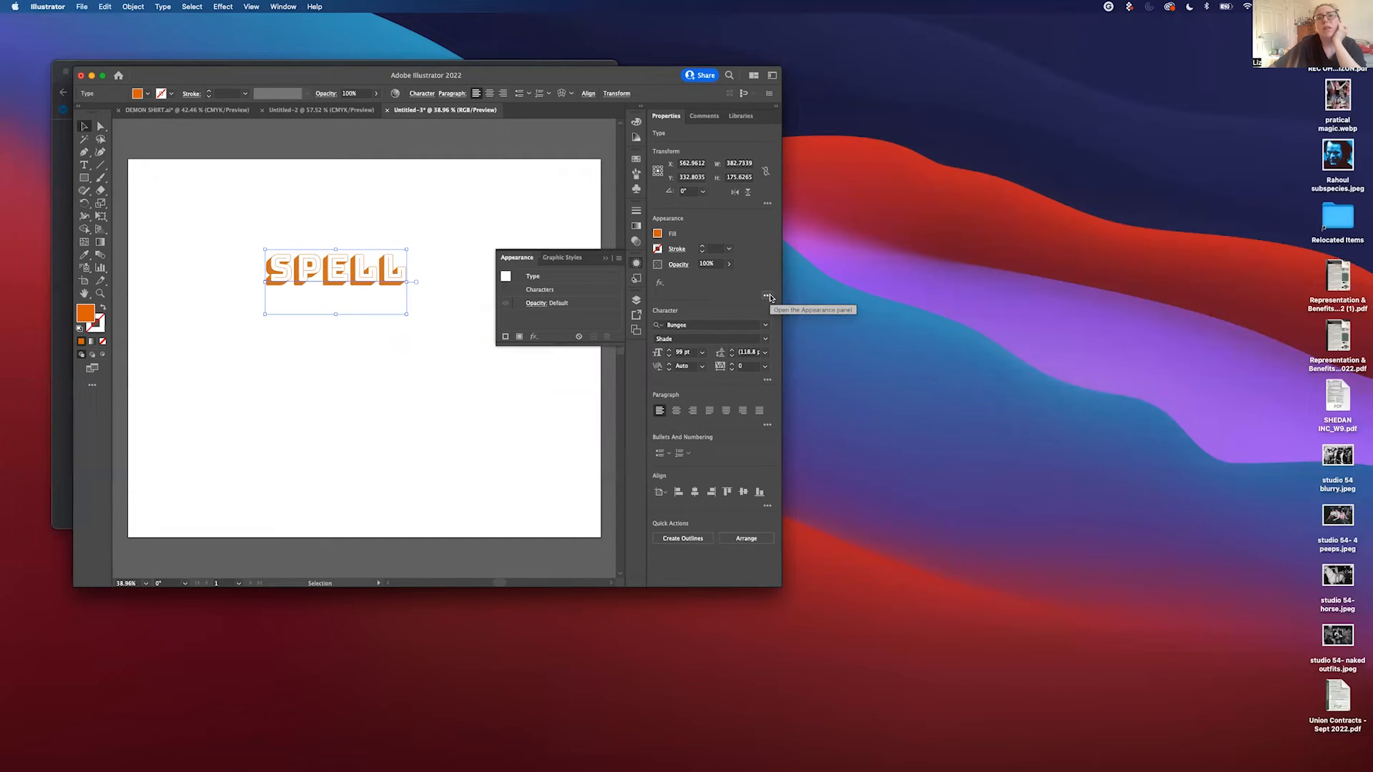
pyautogui.click(561, 290)
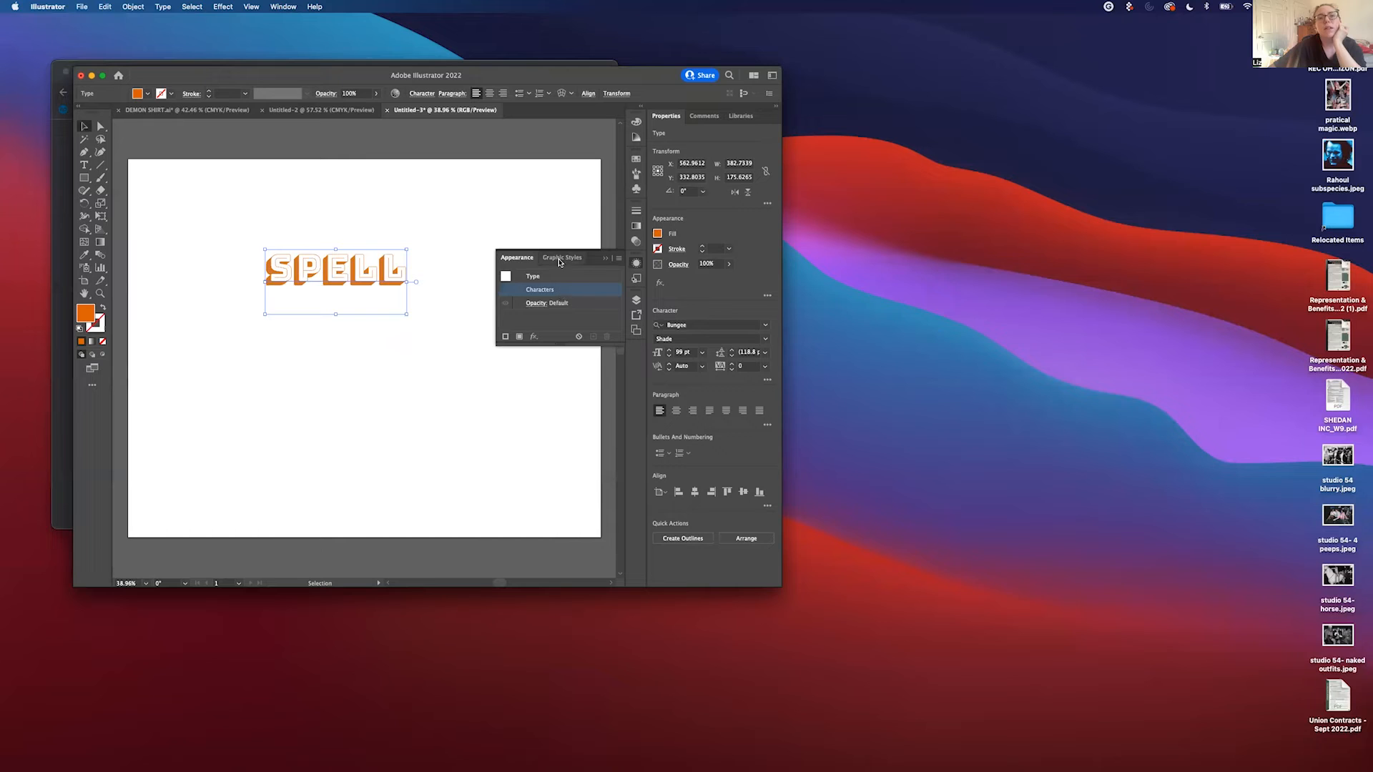
pyautogui.click(561, 259)
pyautogui.click(517, 259)
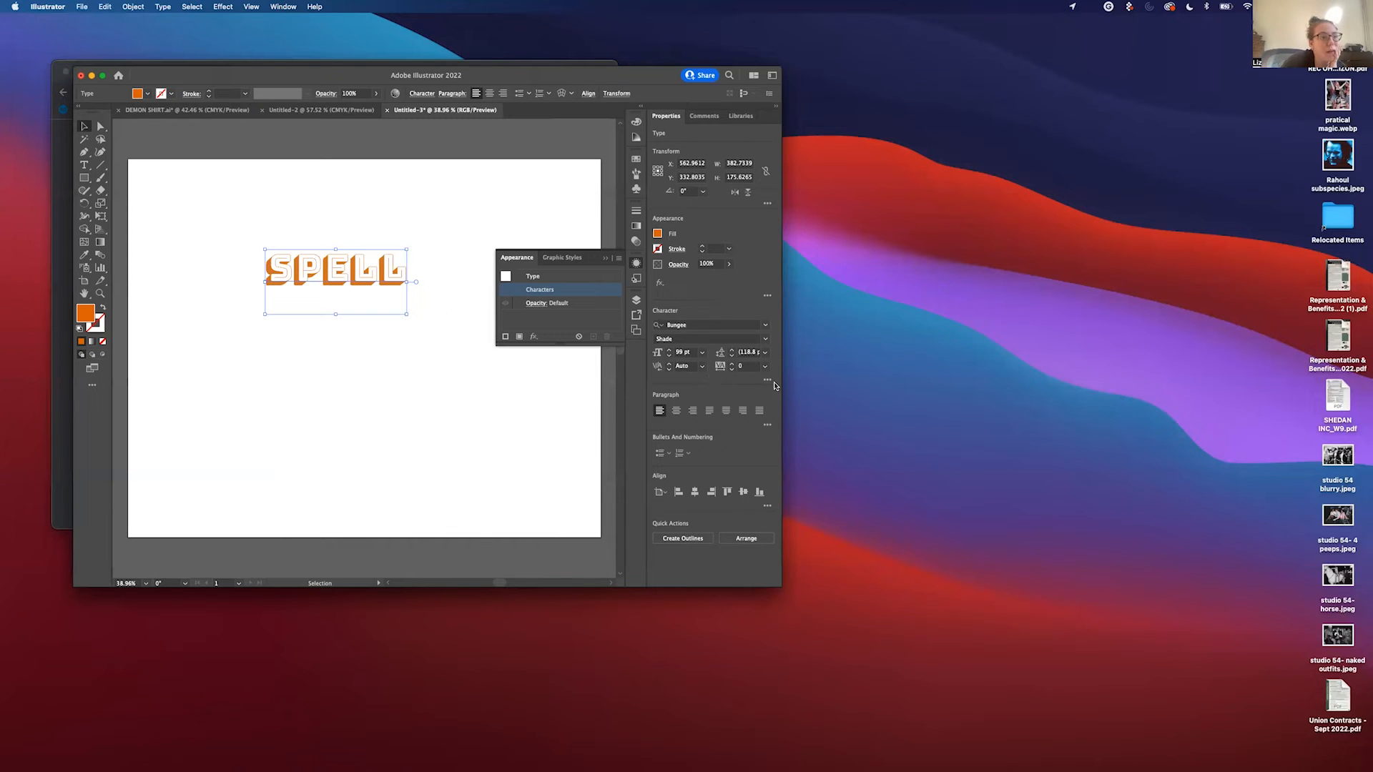
# Step: Examine the arrange options, the opacity settings and the type and character entries of the word's appearance
pyautogui.click(742, 542)
pyautogui.click(745, 513)
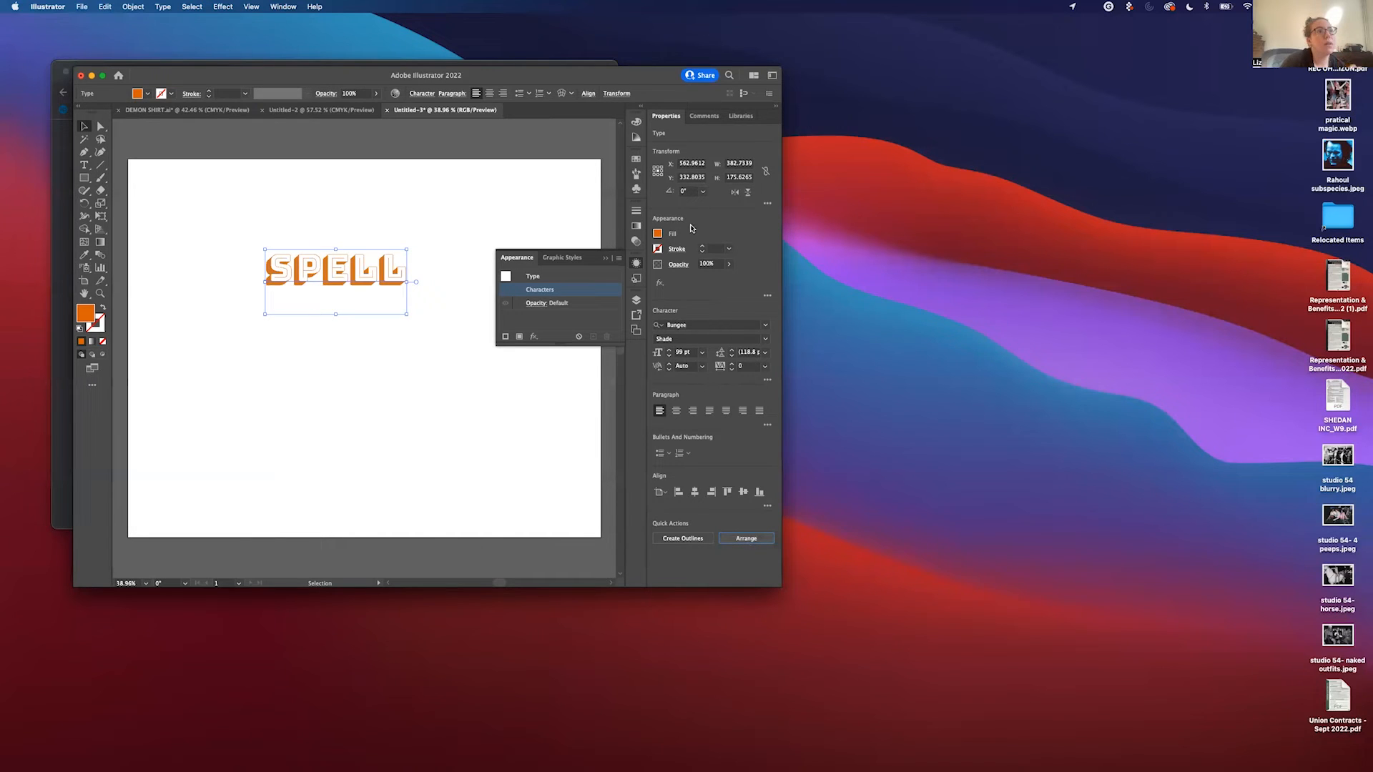
pyautogui.click(679, 266)
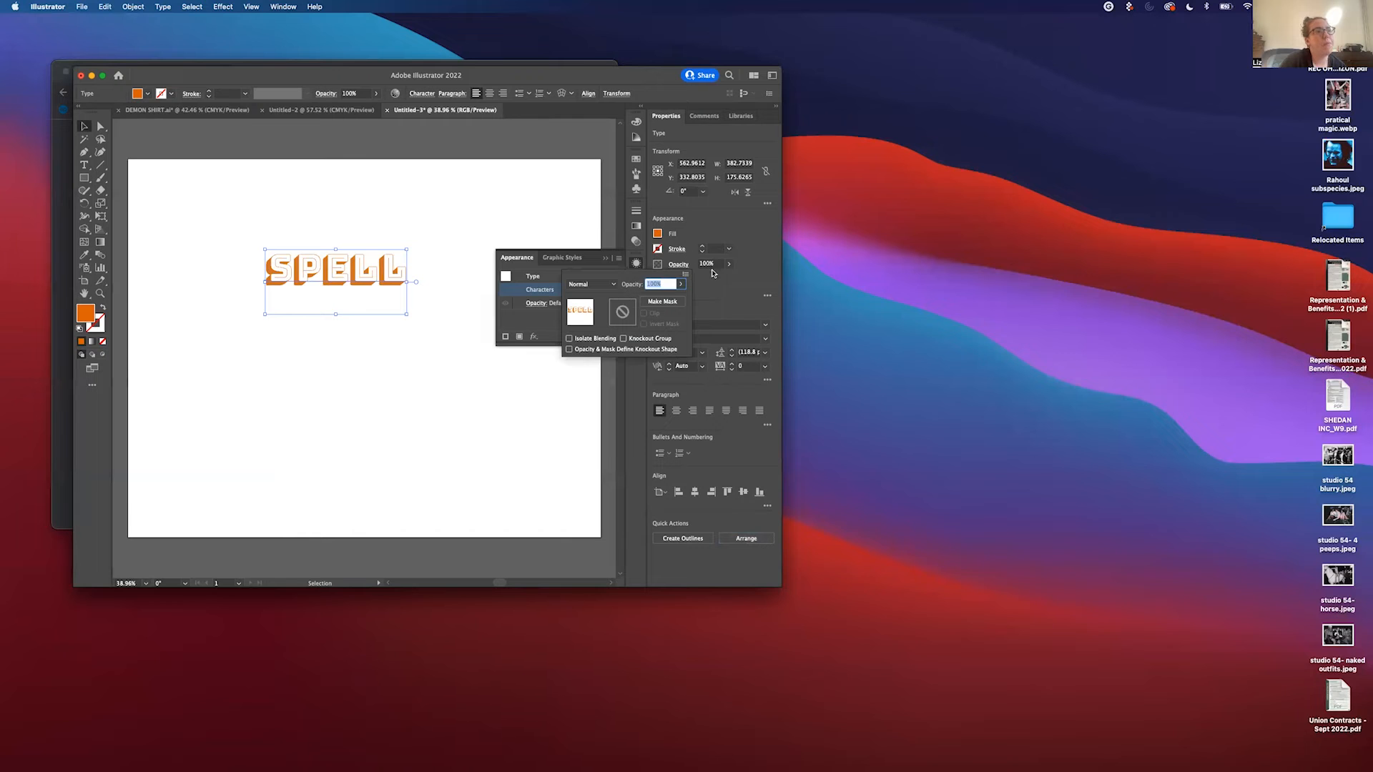
pyautogui.click(711, 282)
pyautogui.click(661, 284)
pyautogui.click(661, 284)
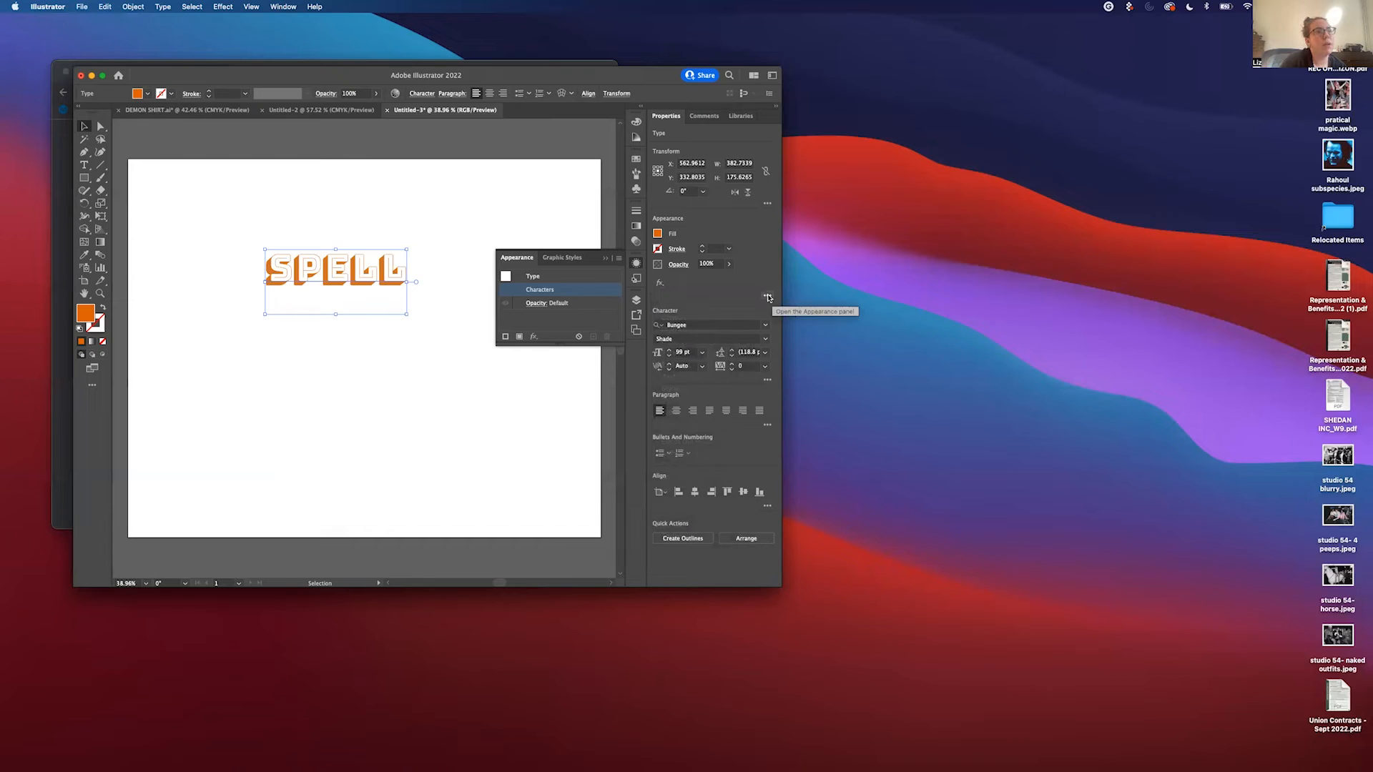
pyautogui.click(534, 278)
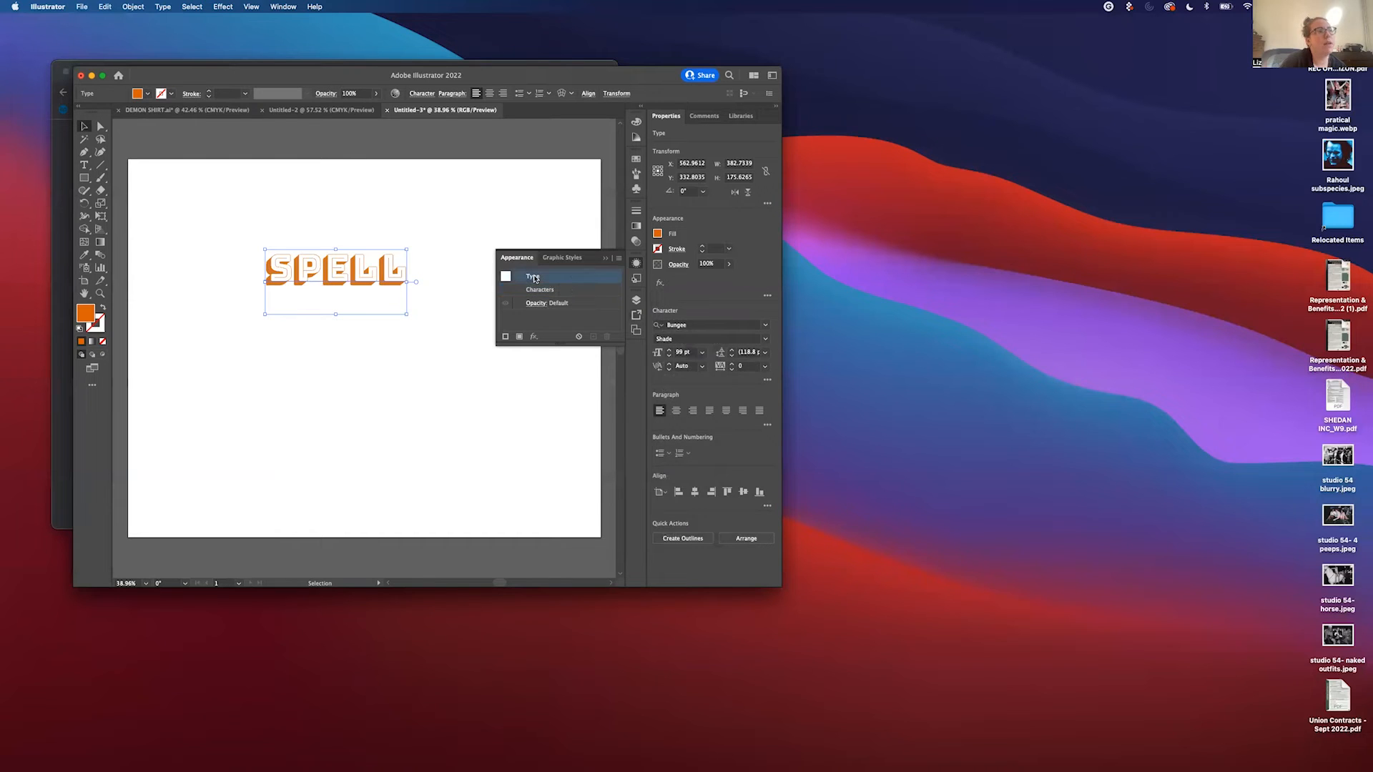
pyautogui.click(572, 291)
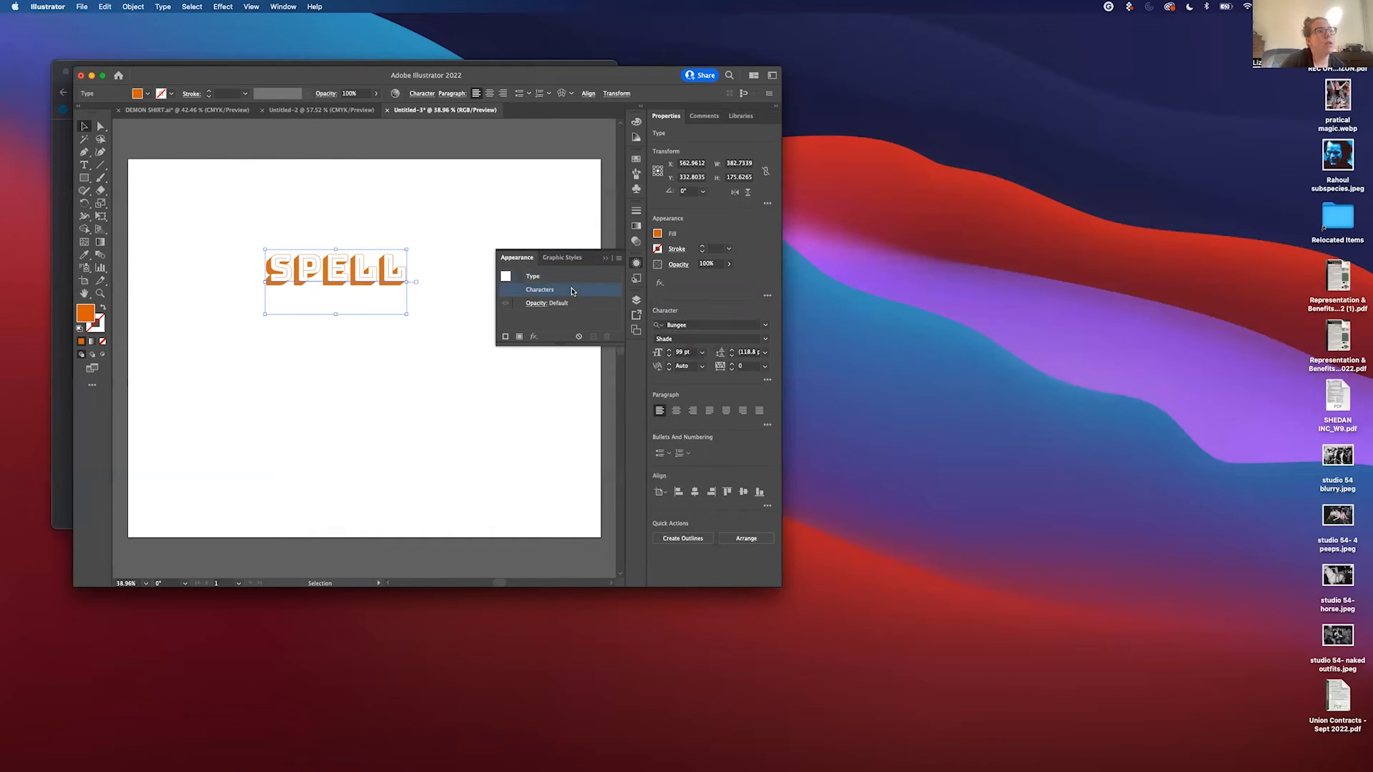
# Step: Add two new strokes to the word and colour the uppermost one magenta
pyautogui.click(505, 338)
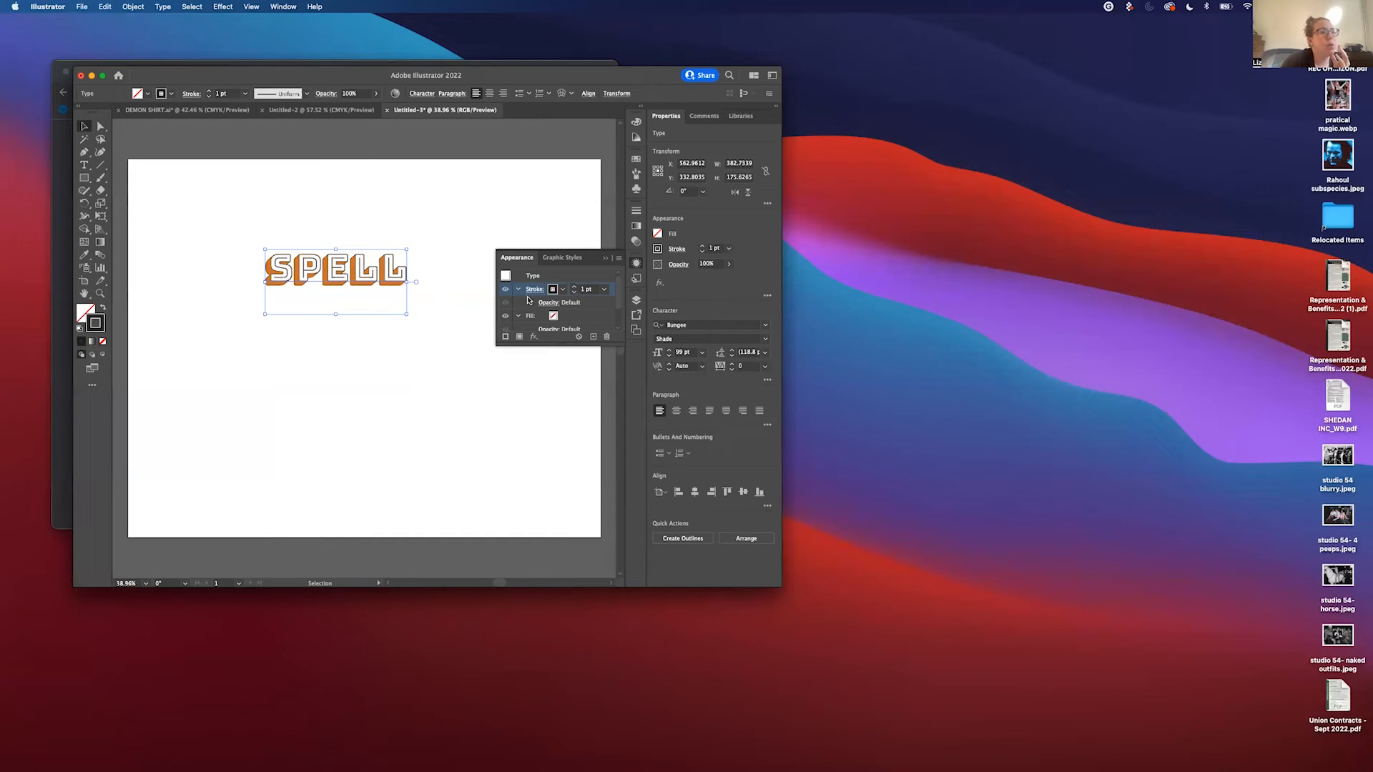
pyautogui.click(505, 337)
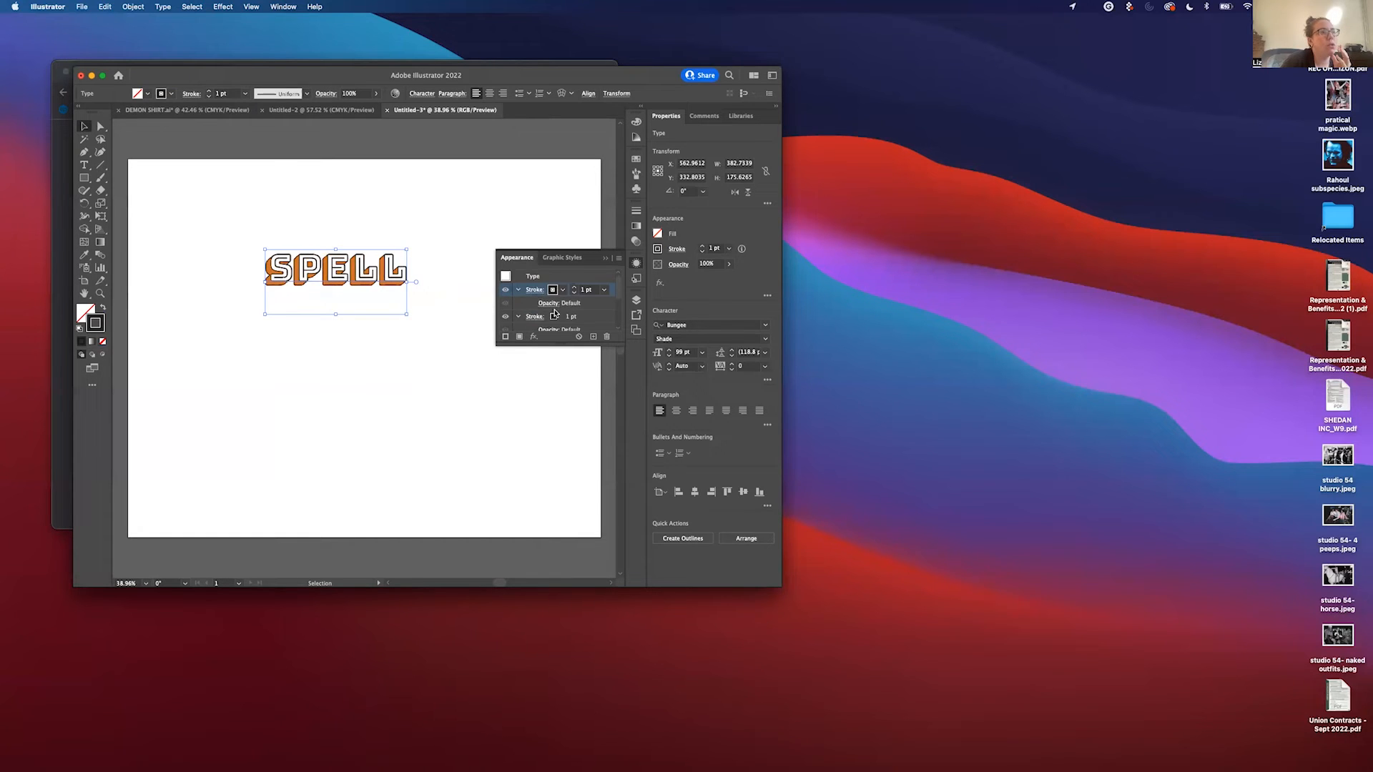
pyautogui.click(574, 292)
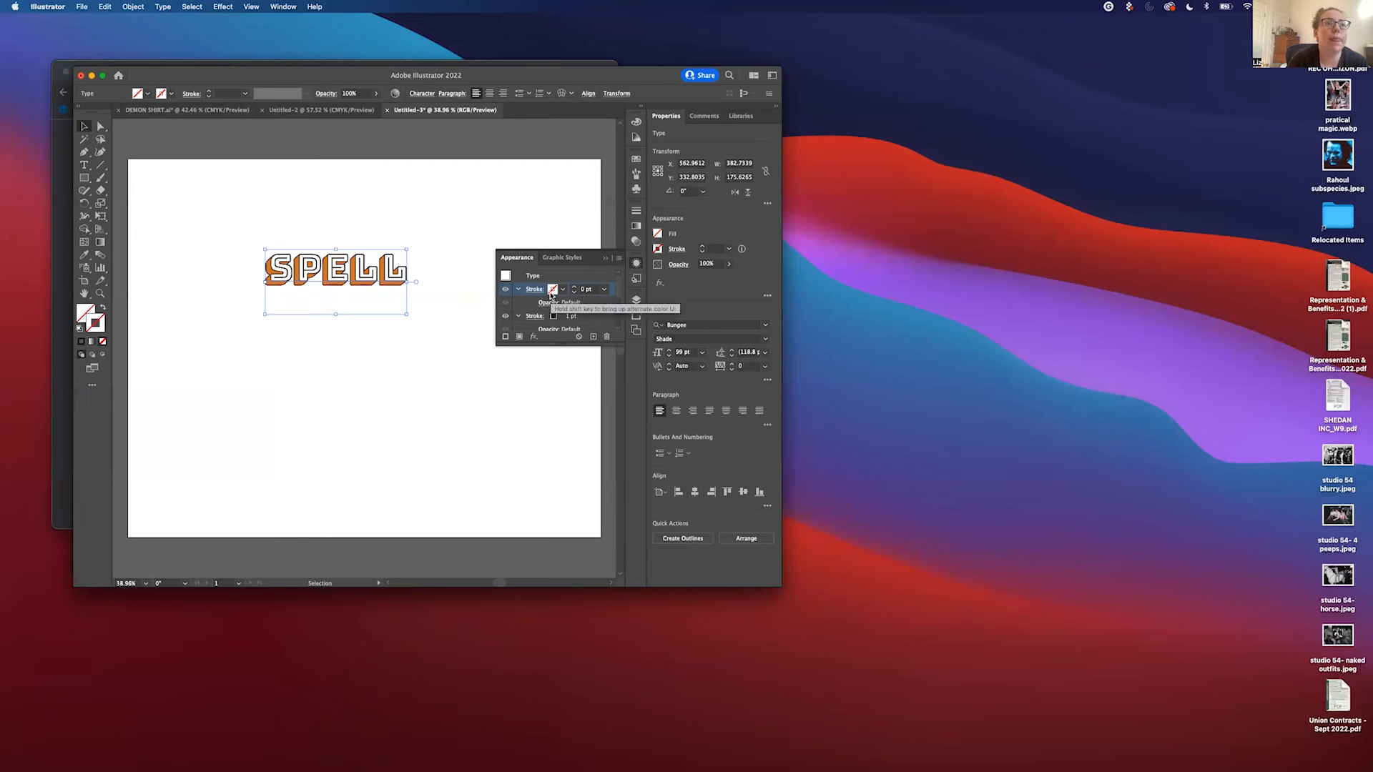
pyautogui.click(551, 292)
pyautogui.click(510, 307)
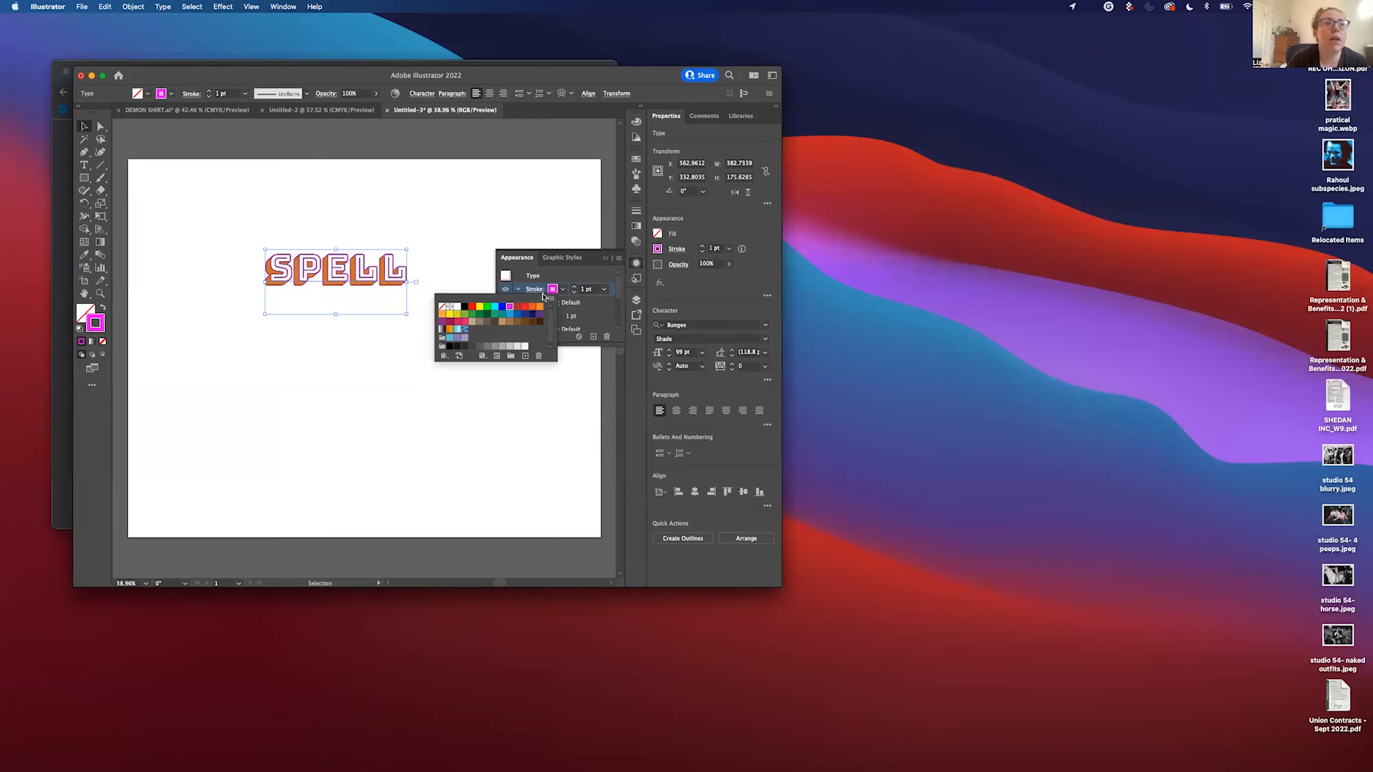
# Step: Duplicate the word's stroke, colour the second stroke in the stack magenta, and extend the appearance list to show every stroke
pyautogui.click(593, 338)
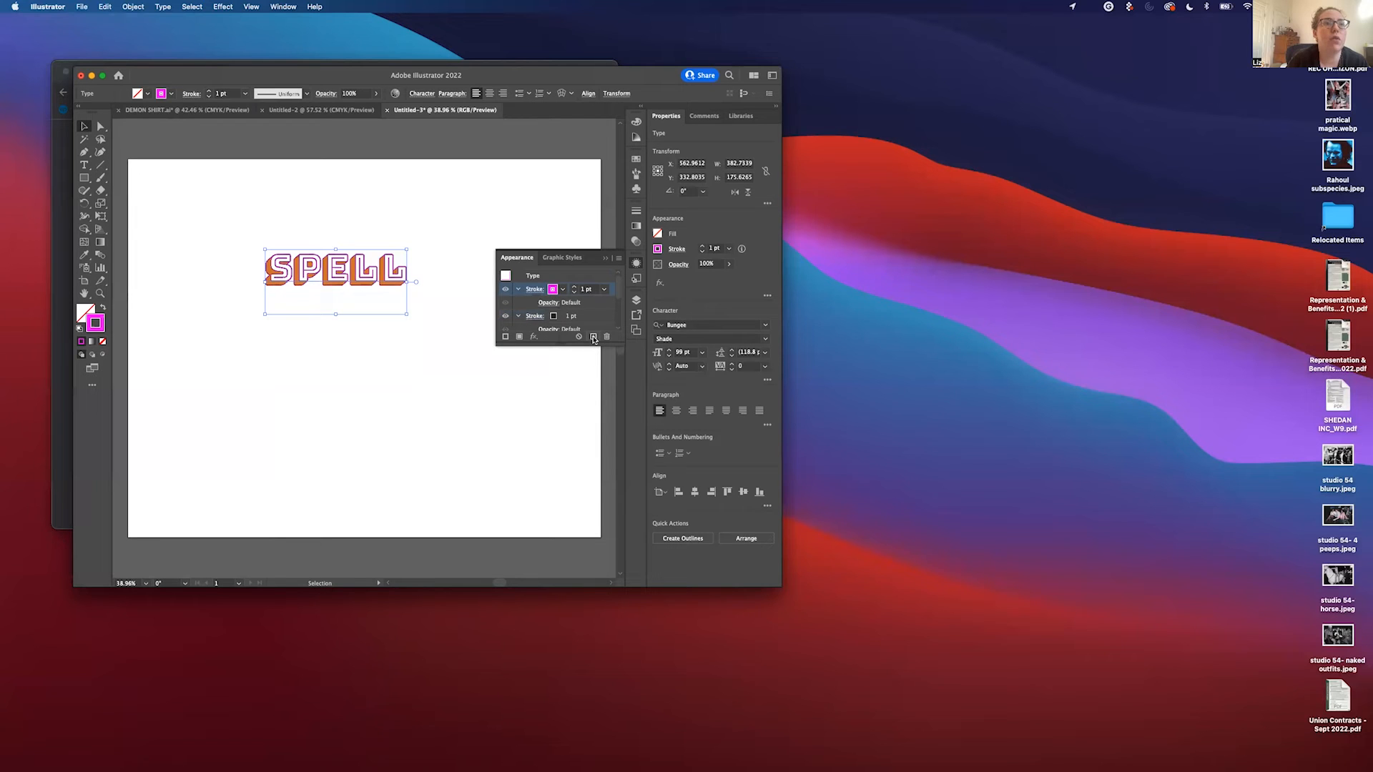
pyautogui.click(554, 317)
pyautogui.click(542, 320)
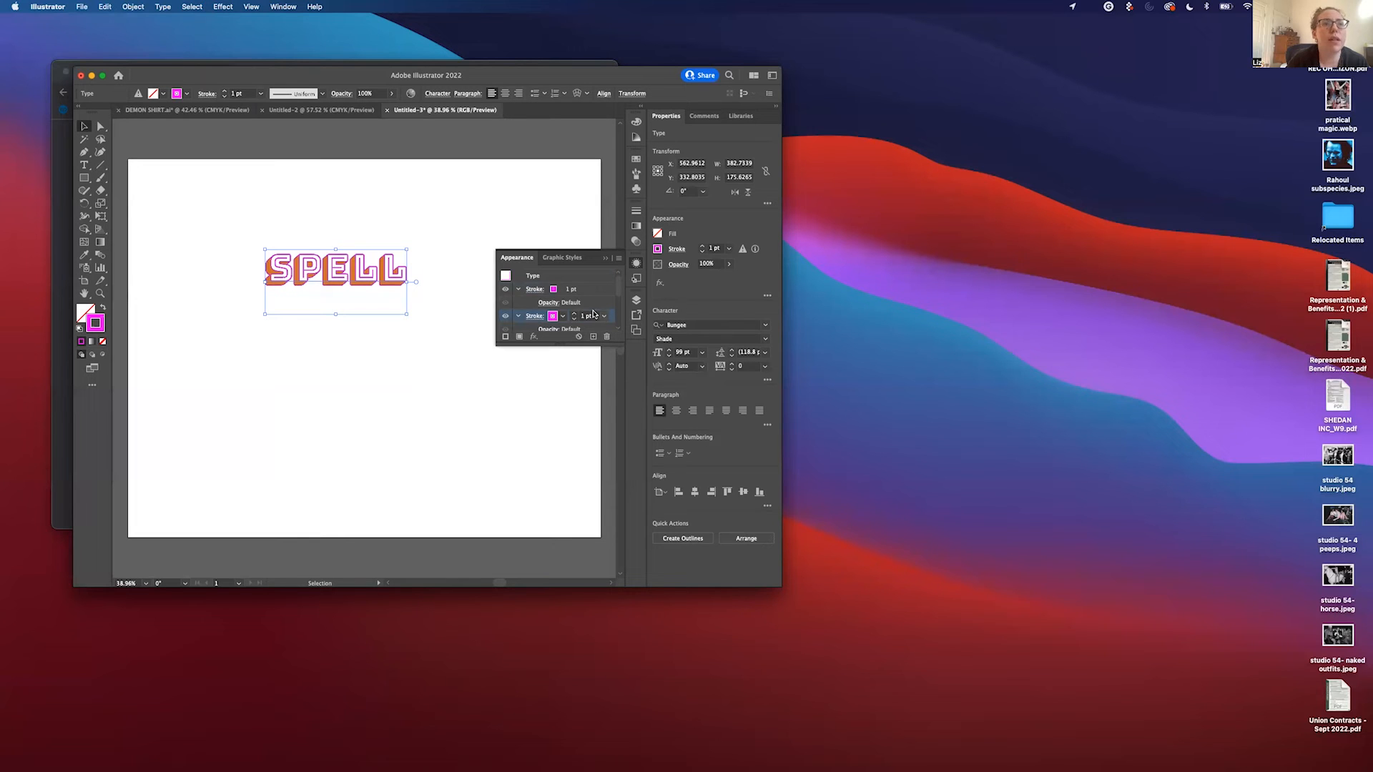
pyautogui.moveTo(515, 345); pyautogui.dragTo(522, 500)
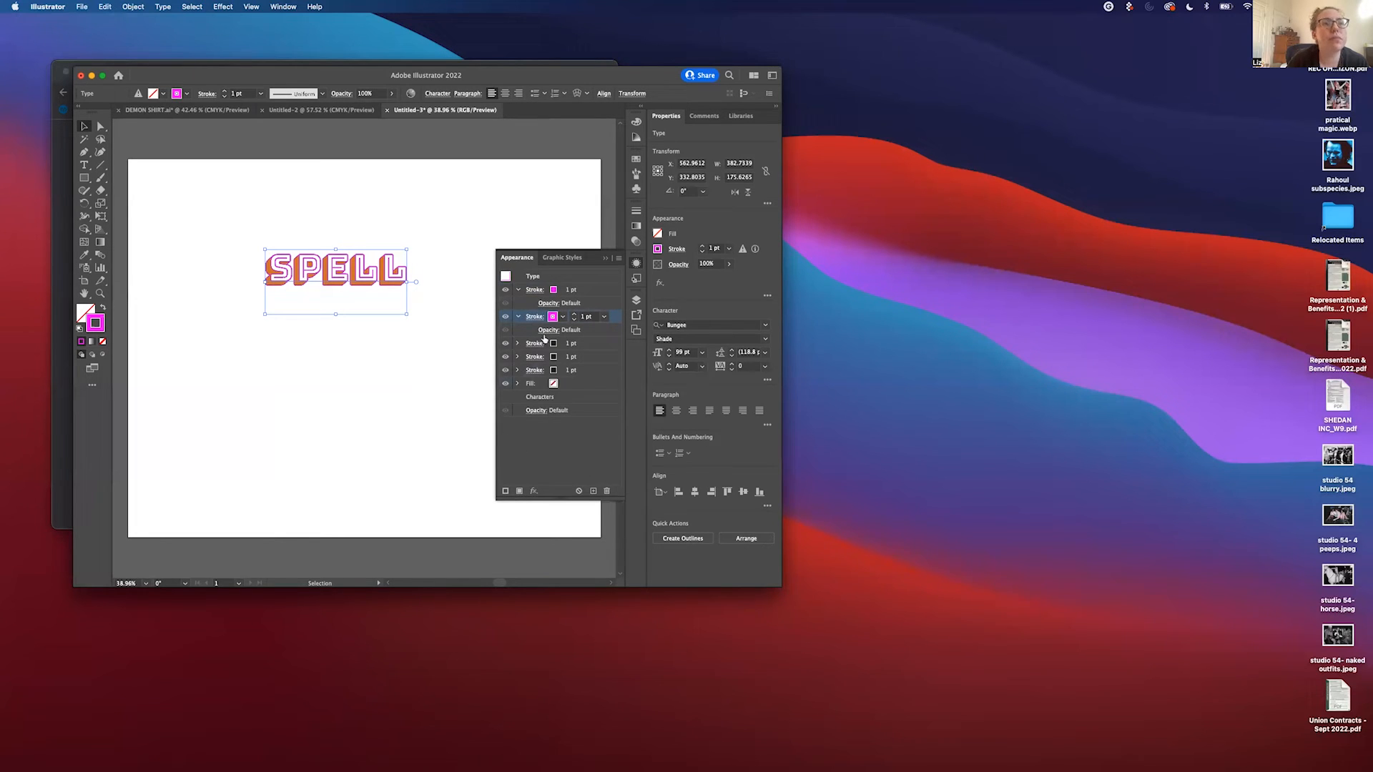
# Step: Give the word's uppermost magenta stroke a projecting cap and Width Profile 5
pyautogui.click(565, 304)
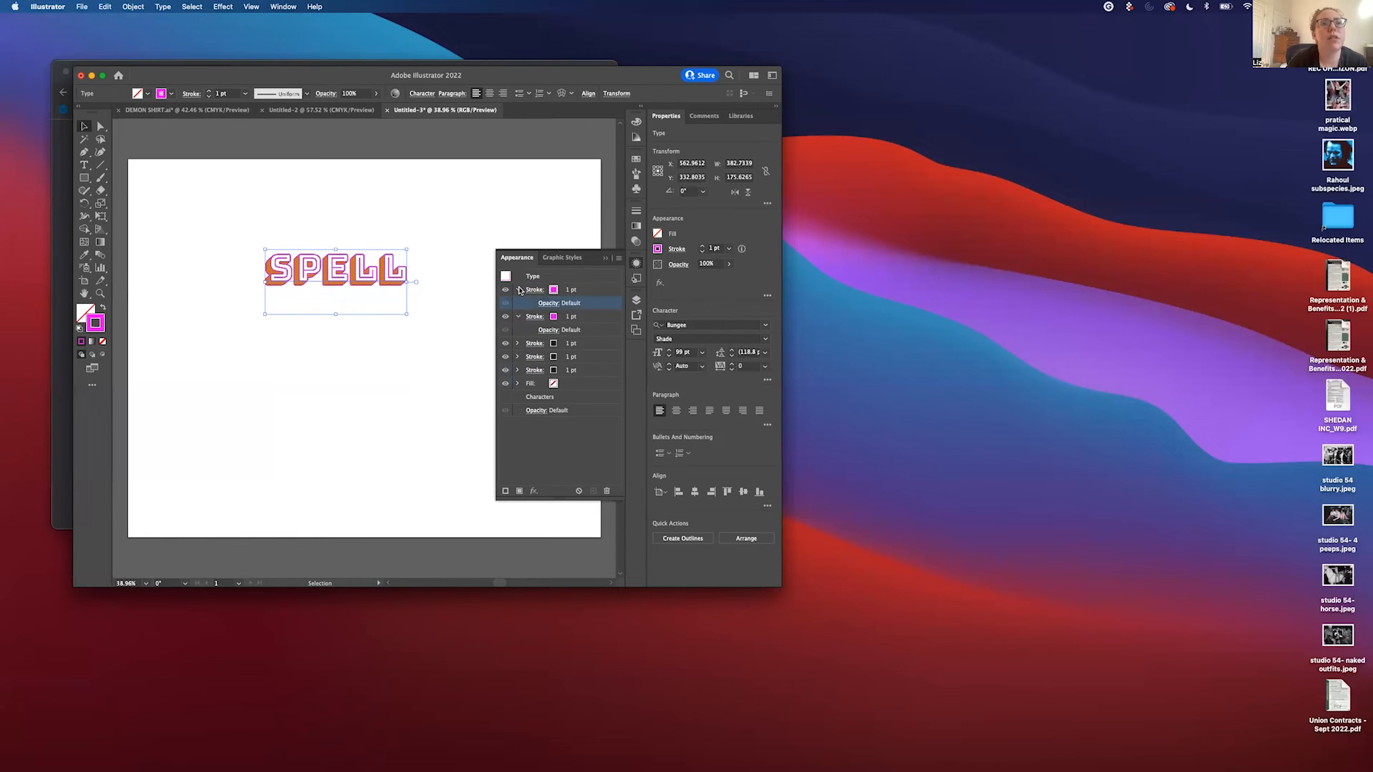
pyautogui.click(536, 290)
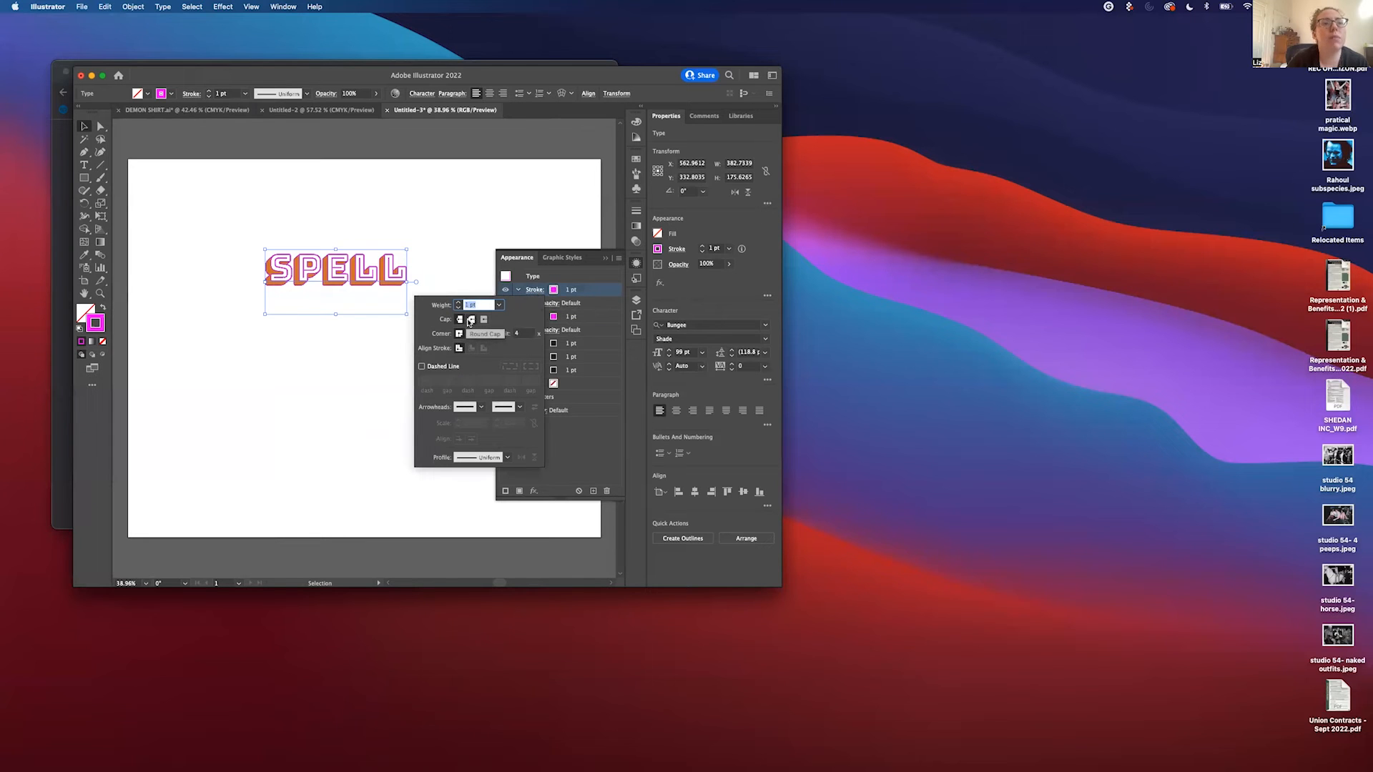
pyautogui.click(483, 319)
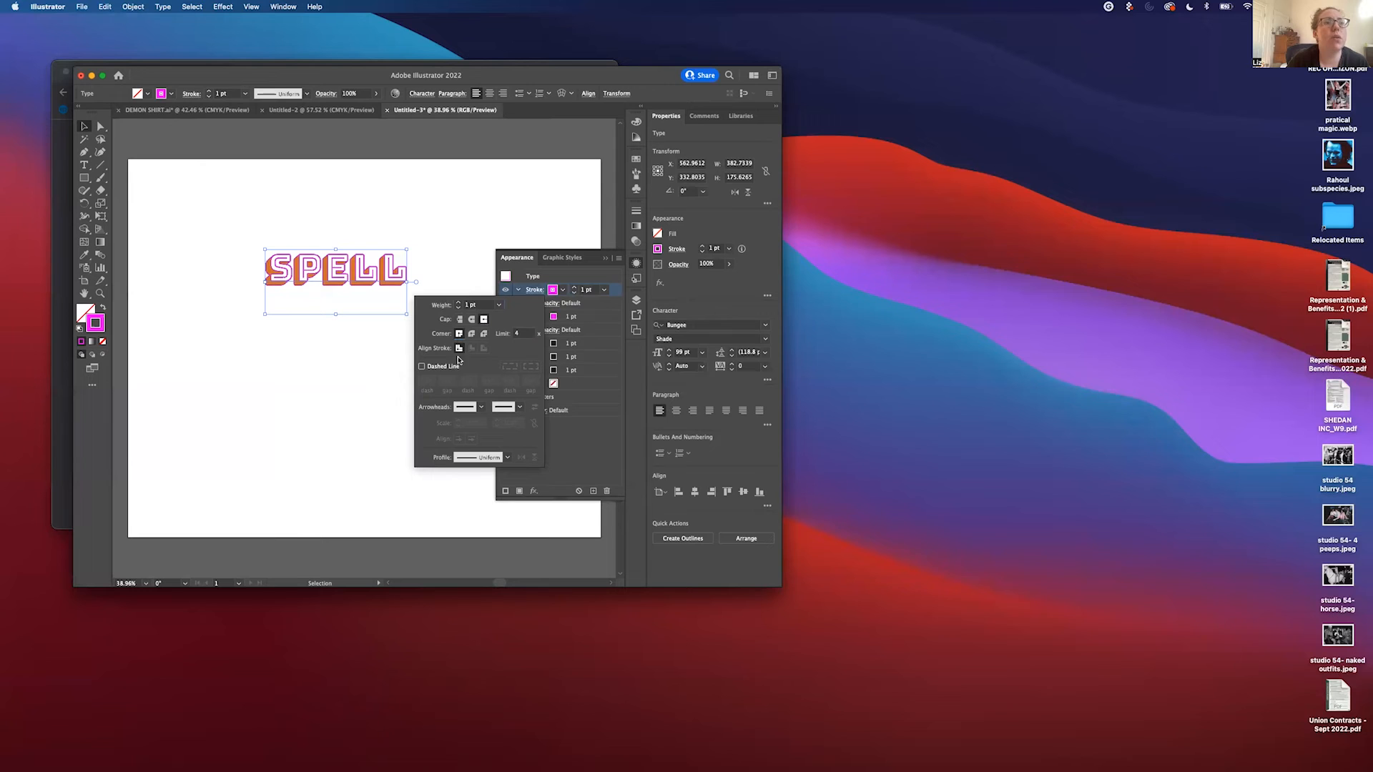
pyautogui.click(477, 409)
pyautogui.click(477, 409)
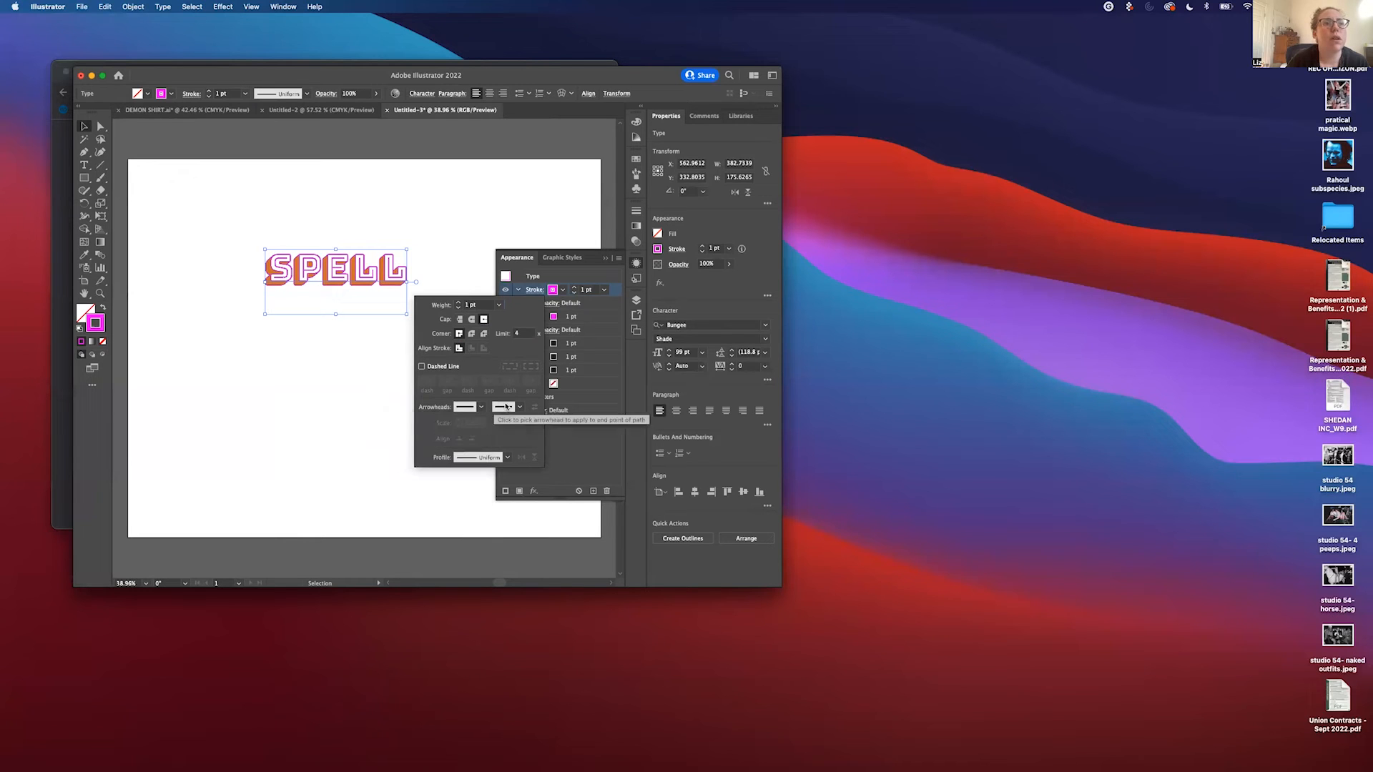
pyautogui.click(521, 408)
pyautogui.click(523, 409)
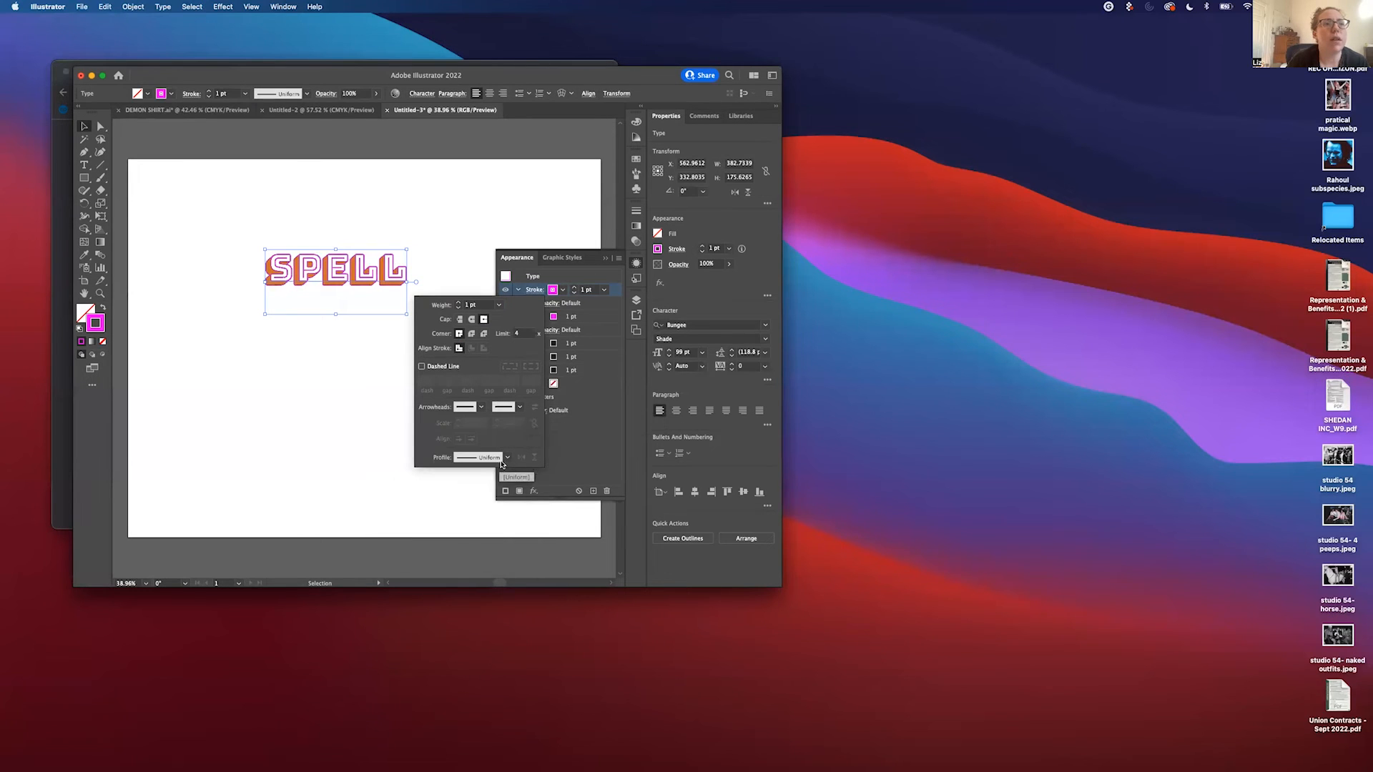
pyautogui.click(508, 459)
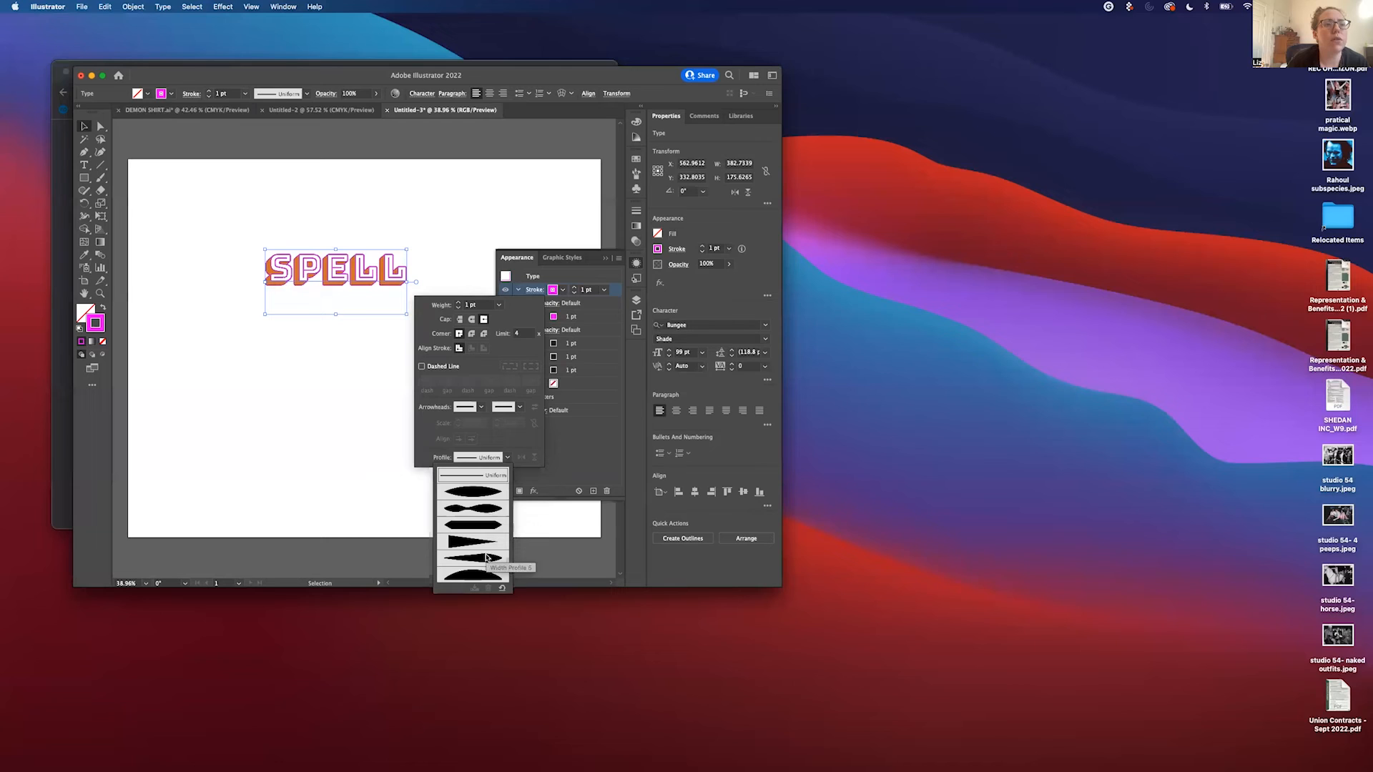
pyautogui.click(478, 558)
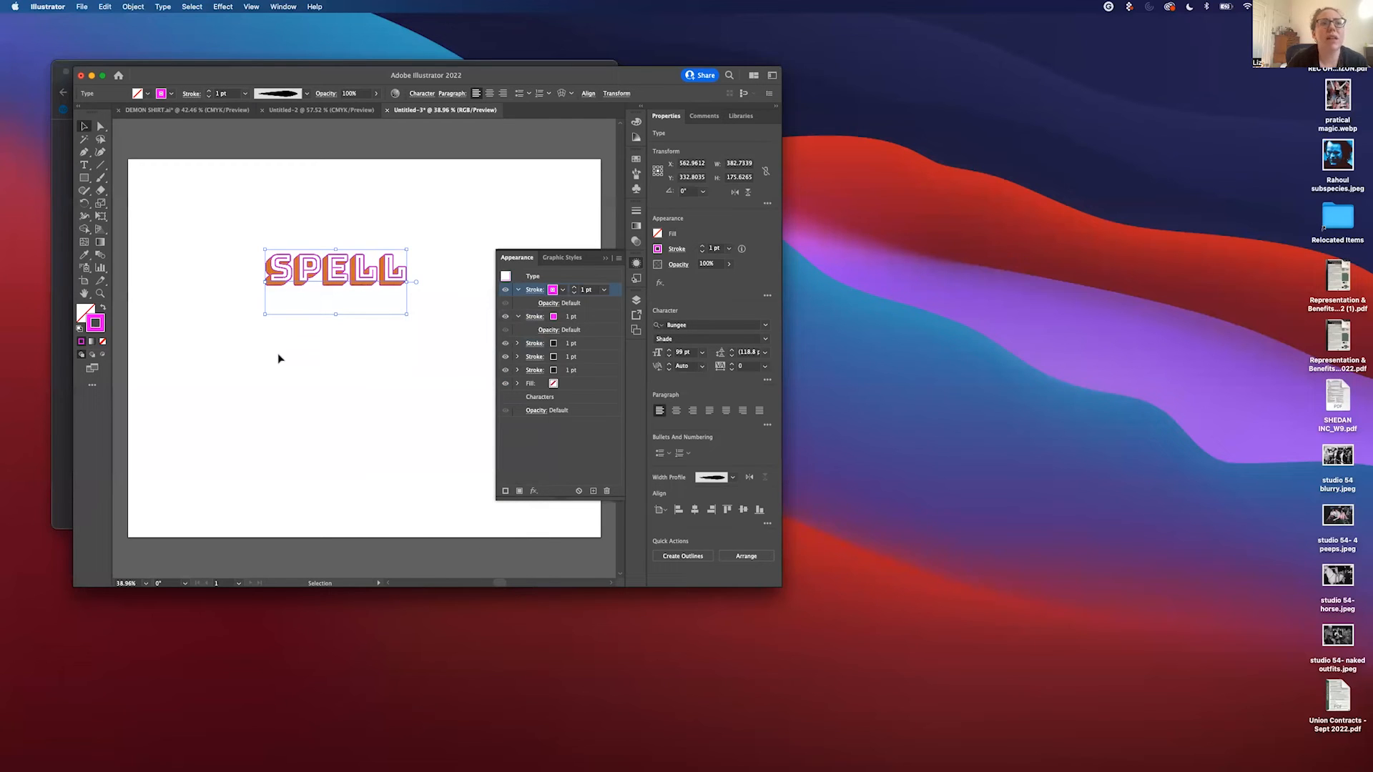
# Step: Stretch the word "Spell" vertically downward into much taller letters, keeping its width
pyautogui.moveTo(336, 314); pyautogui.dragTo(406, 411)
pyautogui.moveTo(313, 260); pyautogui.dragTo(313, 260)
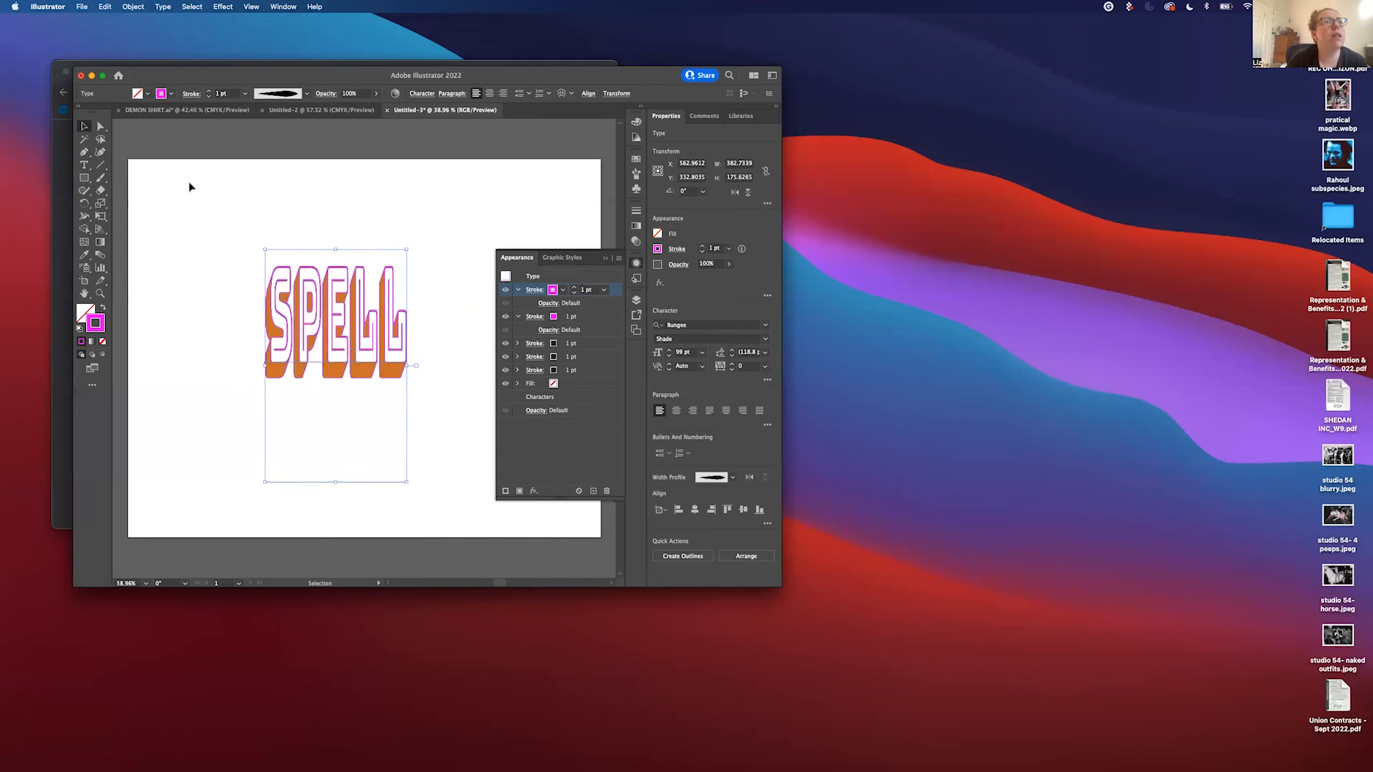
pyautogui.click(227, 202)
pyautogui.click(274, 270)
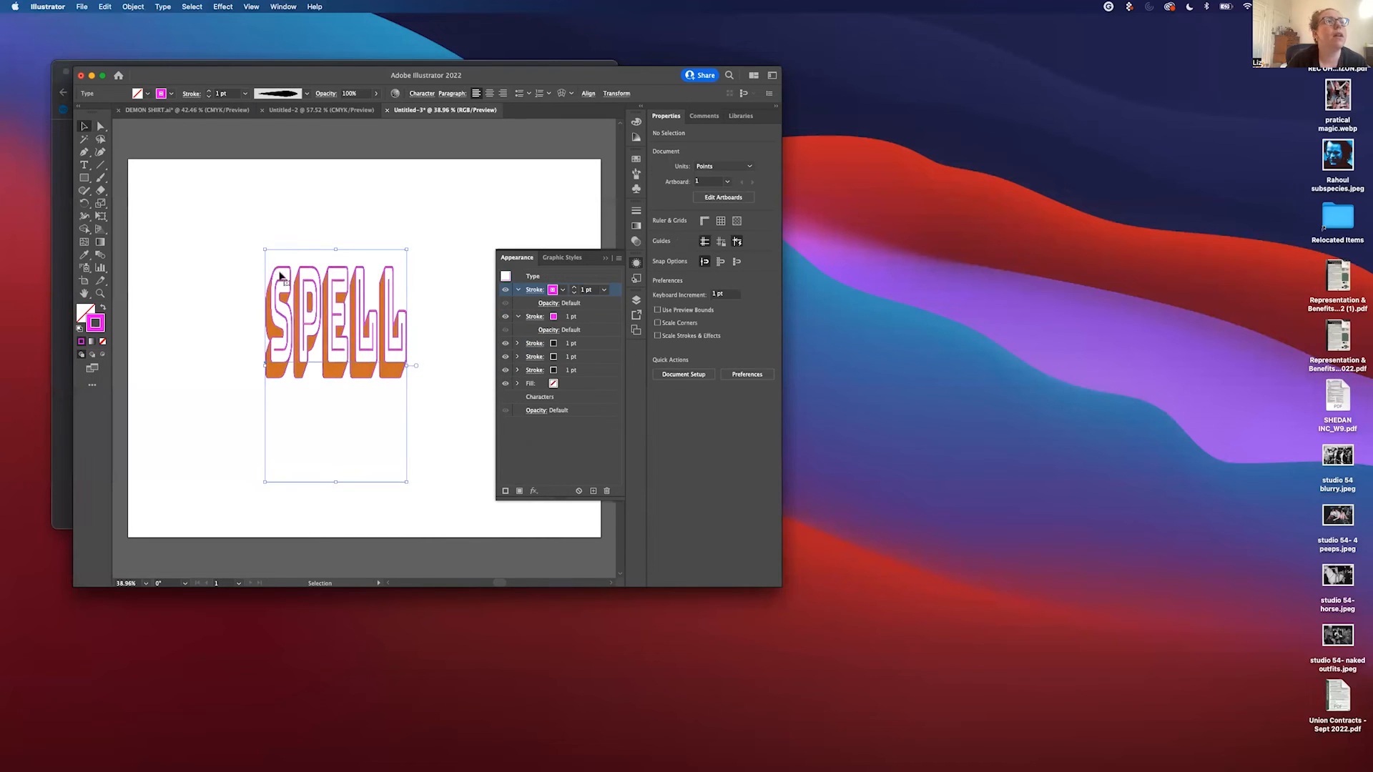
# Step: Enlarge the word toward the artboard's upper-left corner, widen it to about three quarters of the artboard's width, and deselect it
pyautogui.moveTo(263, 248); pyautogui.dragTo(224, 192)
pyautogui.moveTo(343, 382); pyautogui.dragTo(343, 383)
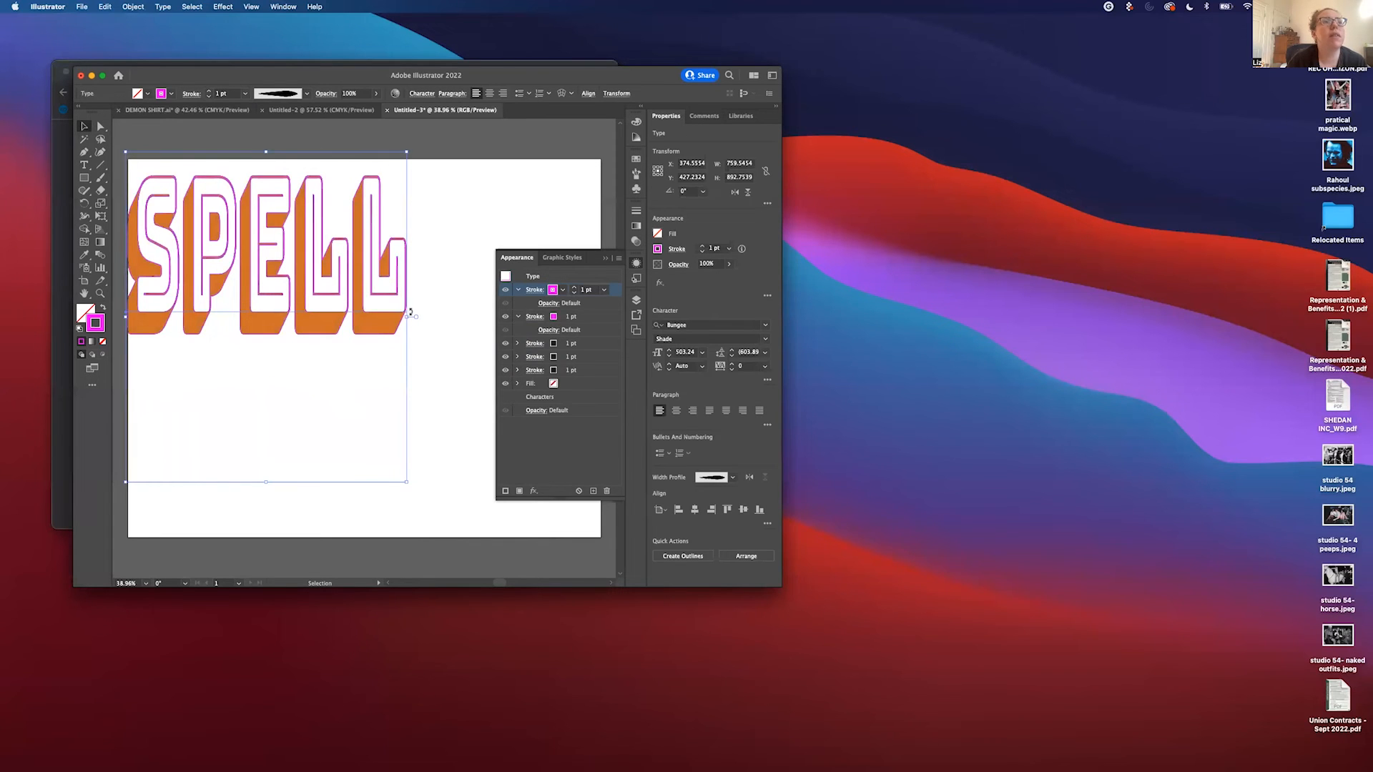
pyautogui.moveTo(407, 316); pyautogui.dragTo(473, 327)
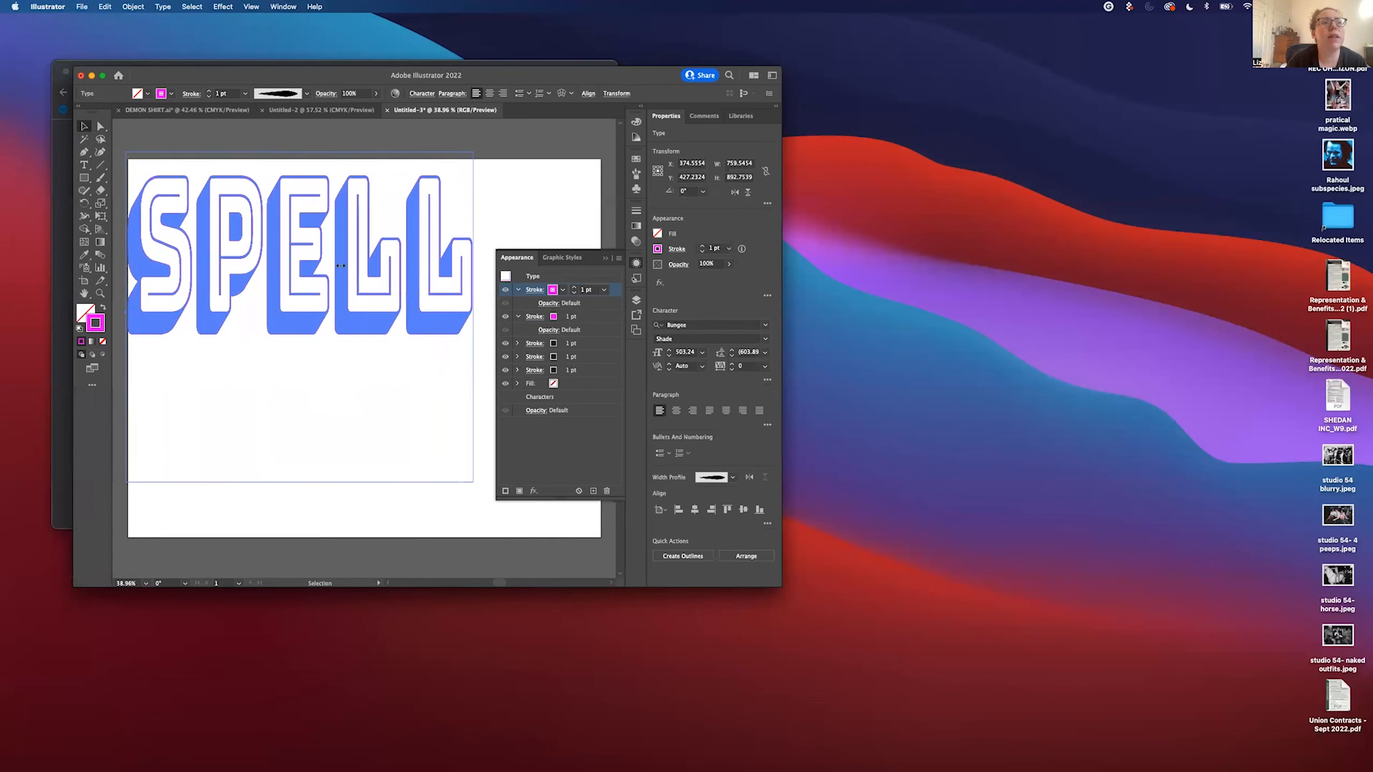
pyautogui.moveTo(314, 176); pyautogui.dragTo(314, 175)
pyautogui.click(260, 148)
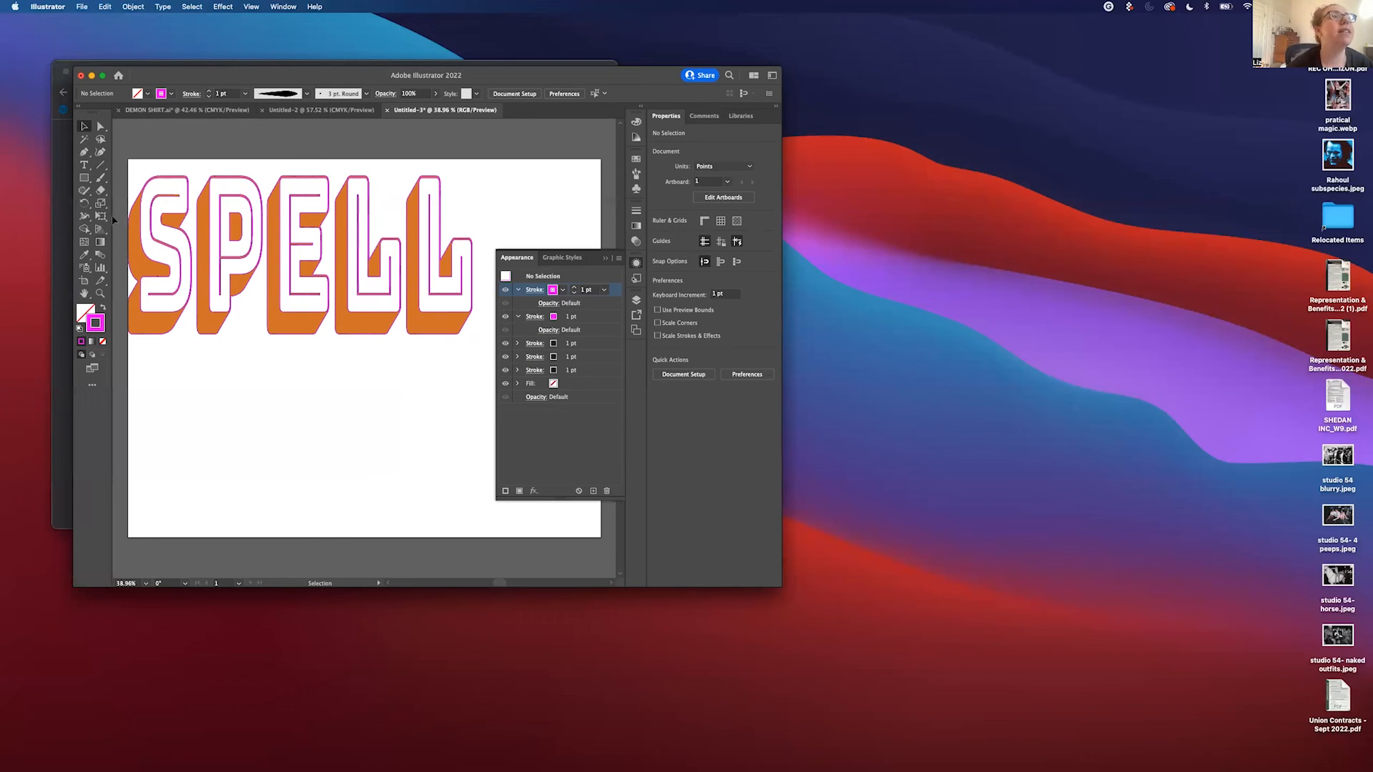
# Step: With the Paintbrush, choose the lens-shaped stroke width profile and paint a loose magenta scribble below the word
pyautogui.click(102, 178)
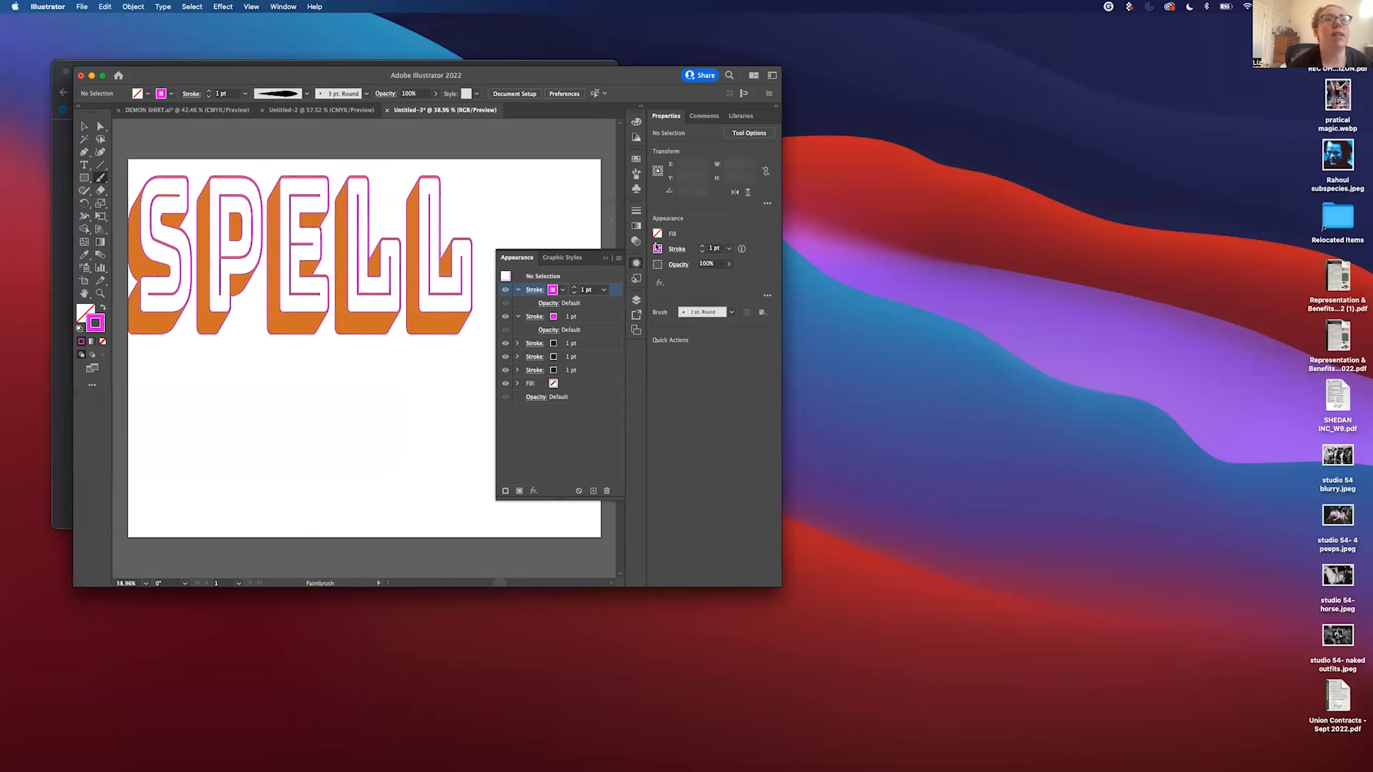
pyautogui.click(677, 250)
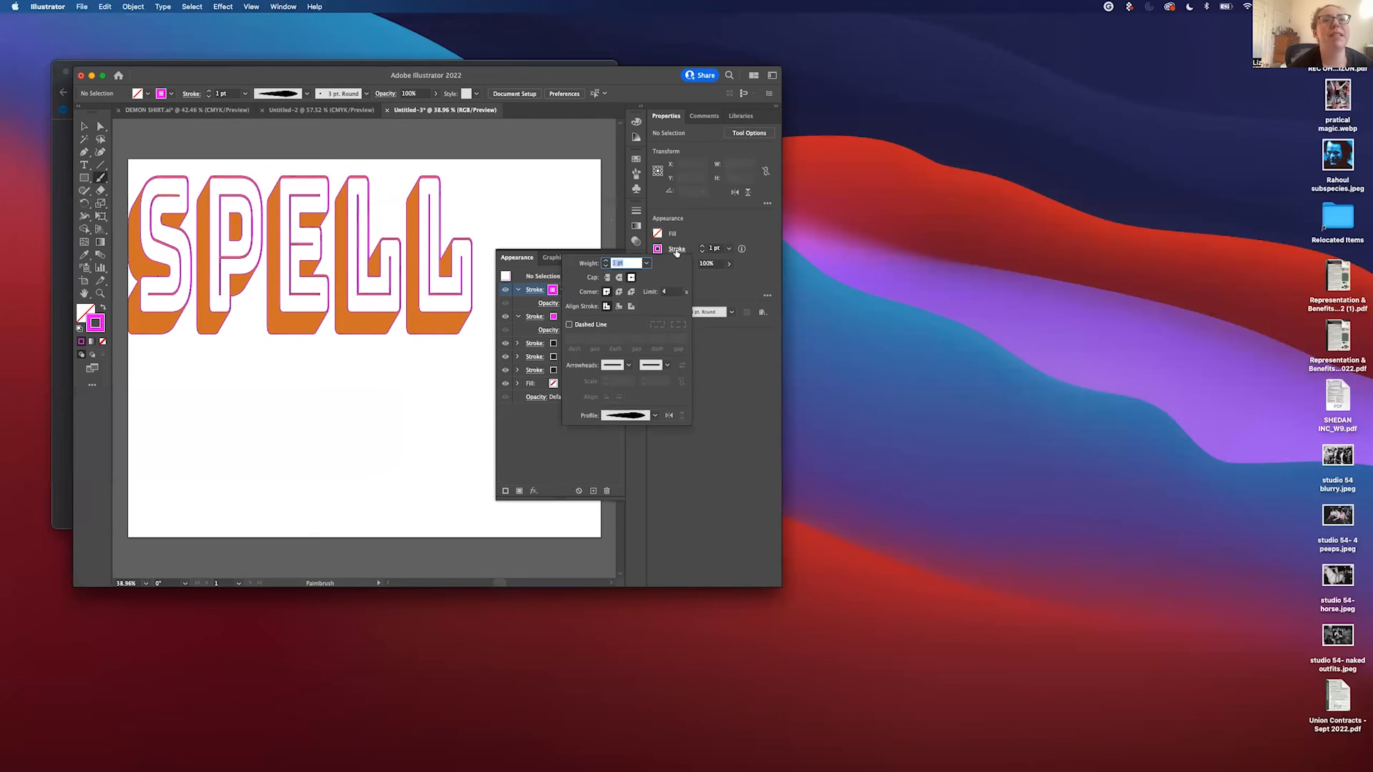
pyautogui.click(654, 415)
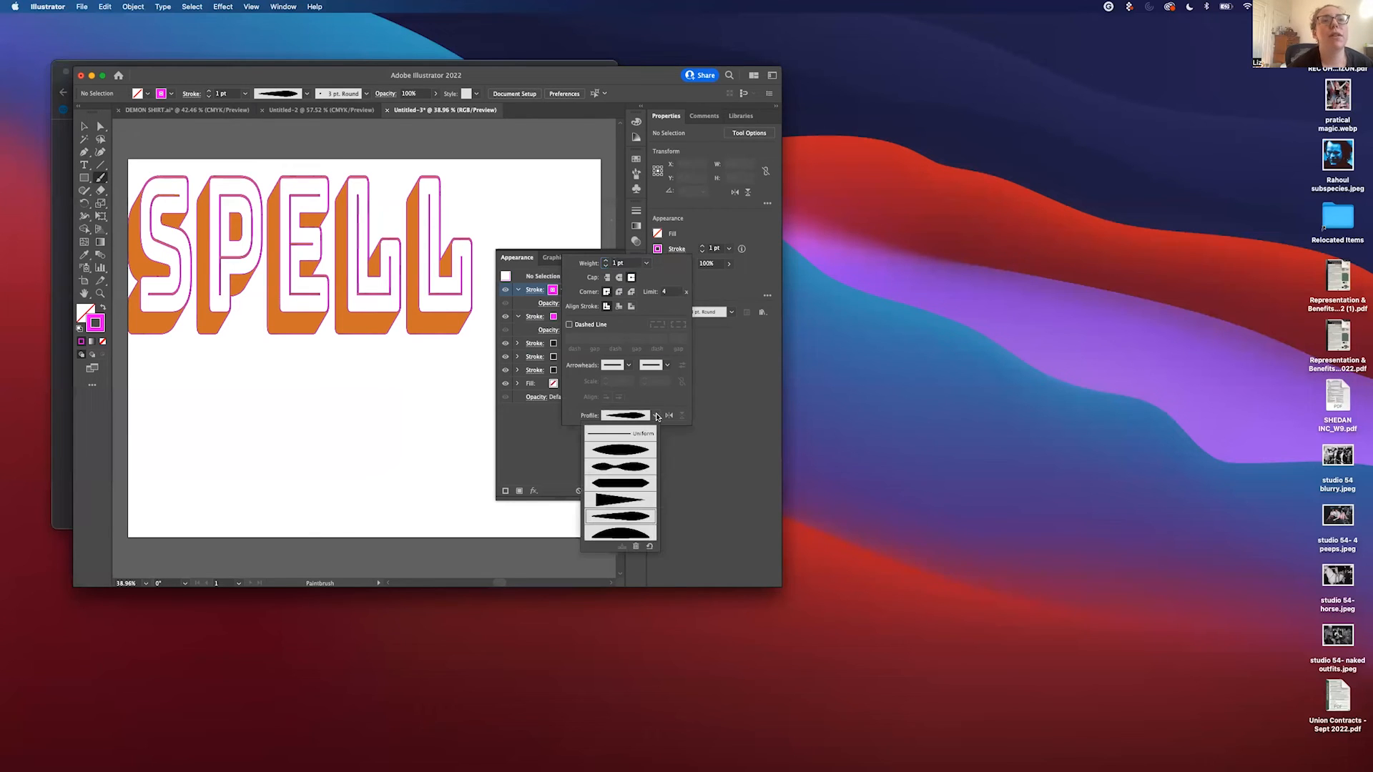
pyautogui.click(622, 452)
pyautogui.click(347, 407)
pyautogui.moveTo(238, 399)
pyautogui.mouseDown()
pyautogui.moveTo(311, 427)
pyautogui.moveTo(303, 404)
pyautogui.moveTo(213, 386)
pyautogui.moveTo(199, 393)
pyautogui.moveTo(265, 391)
pyautogui.moveTo(198, 434)
pyautogui.moveTo(190, 413)
pyautogui.moveTo(317, 417)
pyautogui.moveTo(257, 408)
pyautogui.moveTo(234, 452)
pyautogui.mouseUp()
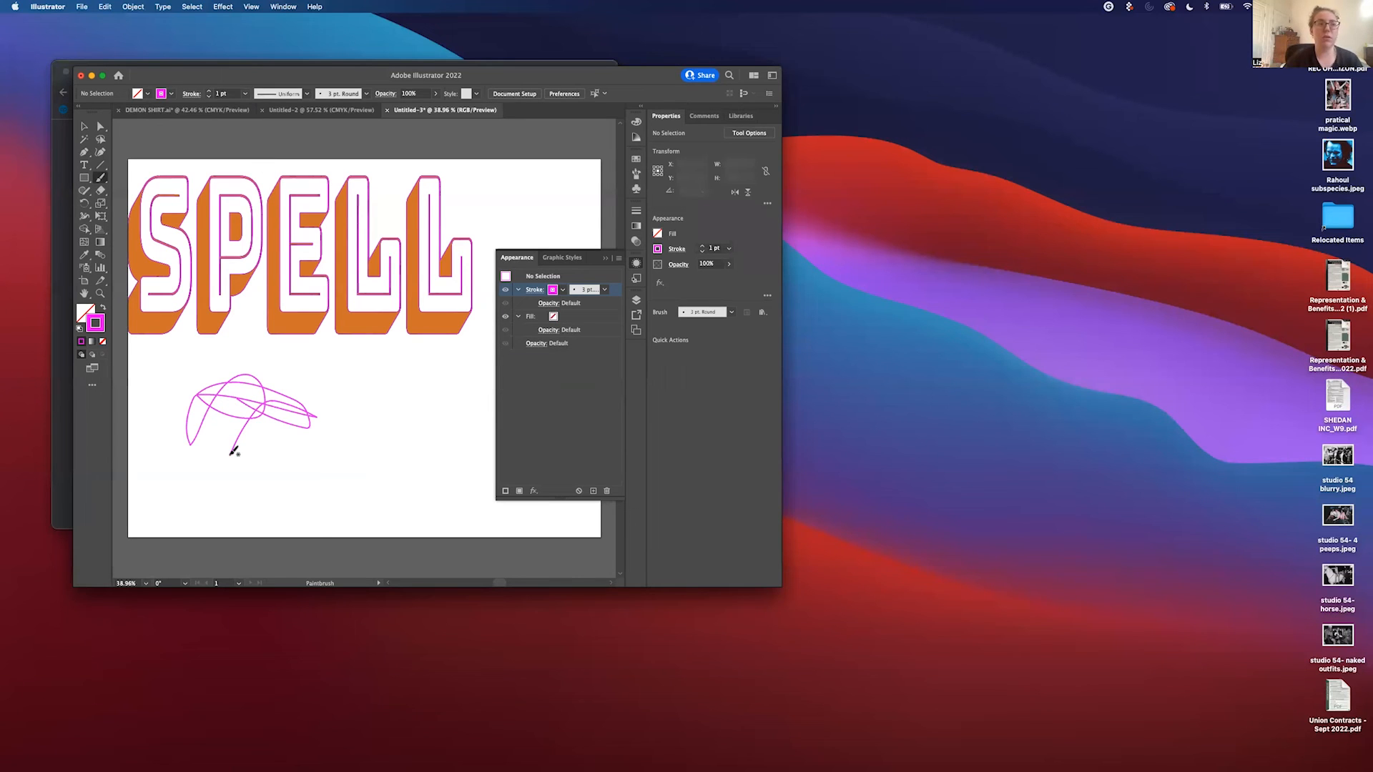
# Step: Paint more loose cursive strokes with a small heart below the word, and a larger heart across the last two letters
pyautogui.moveTo(301, 434)
pyautogui.mouseDown()
pyautogui.moveTo(327, 390)
pyautogui.moveTo(297, 407)
pyautogui.moveTo(281, 469)
pyautogui.moveTo(299, 447)
pyautogui.moveTo(332, 447)
pyautogui.moveTo(337, 389)
pyautogui.moveTo(364, 371)
pyautogui.moveTo(369, 428)
pyautogui.moveTo(408, 376)
pyautogui.moveTo(392, 430)
pyautogui.moveTo(368, 451)
pyautogui.moveTo(411, 406)
pyautogui.moveTo(424, 415)
pyautogui.moveTo(434, 382)
pyautogui.moveTo(457, 395)
pyautogui.moveTo(422, 479)
pyautogui.moveTo(431, 416)
pyautogui.moveTo(466, 377)
pyautogui.mouseUp()
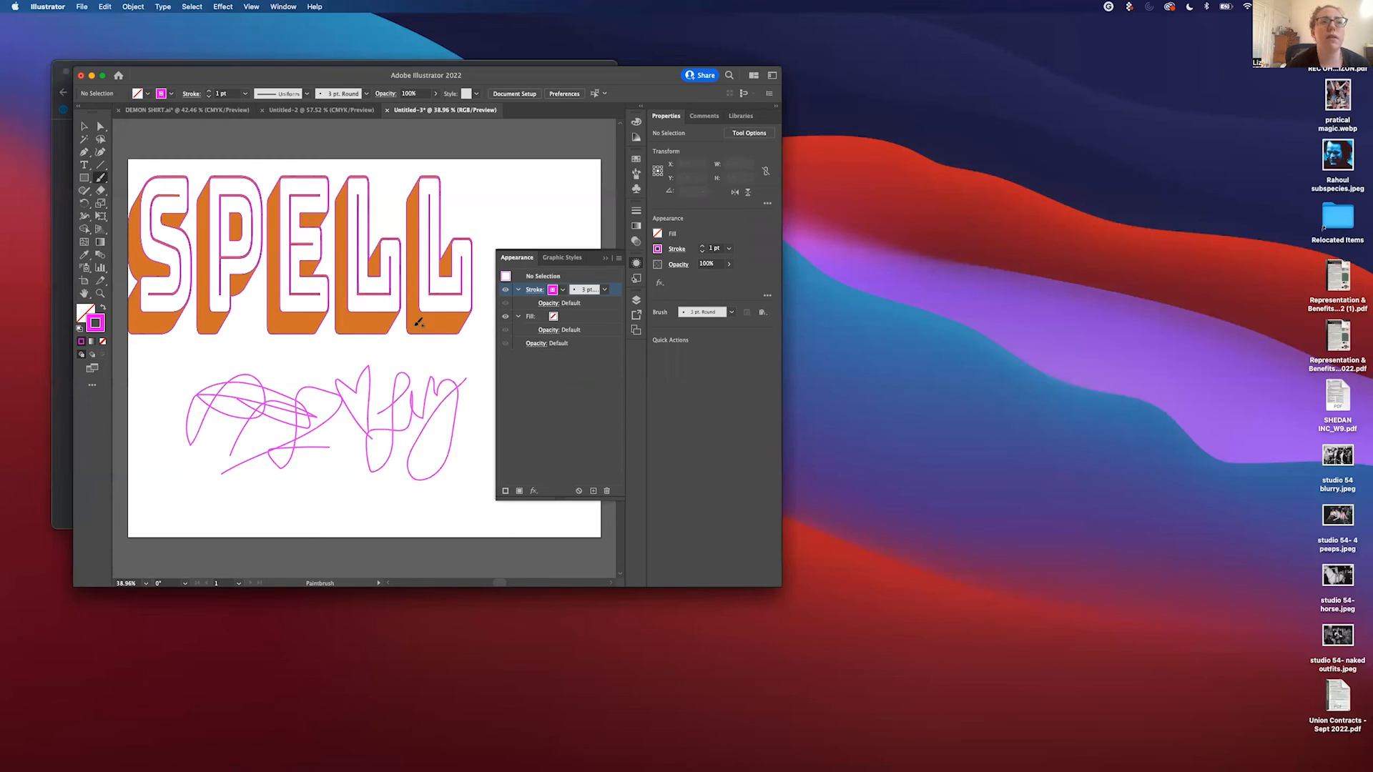
pyautogui.click(605, 260)
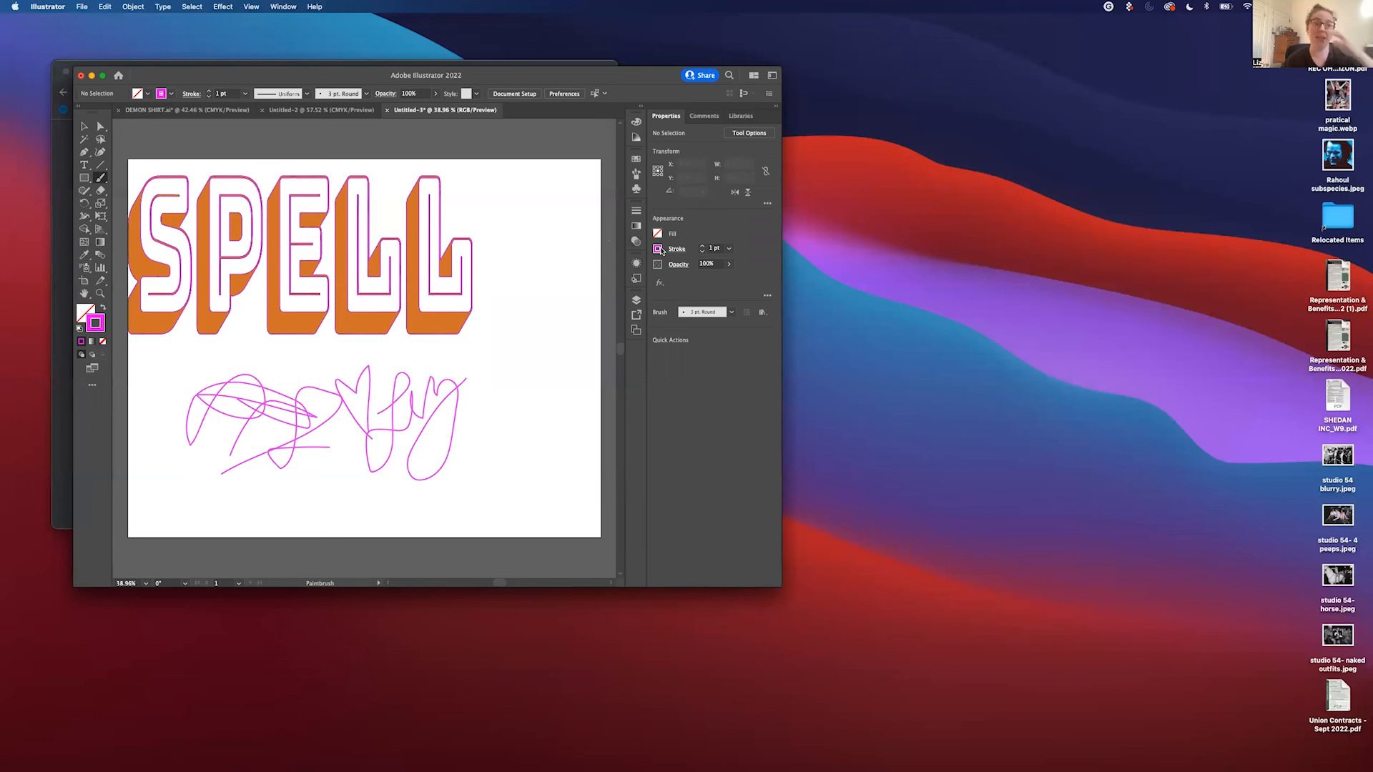
pyautogui.moveTo(407, 362); pyautogui.dragTo(344, 289)
pyautogui.moveTo(426, 247); pyautogui.dragTo(413, 346)
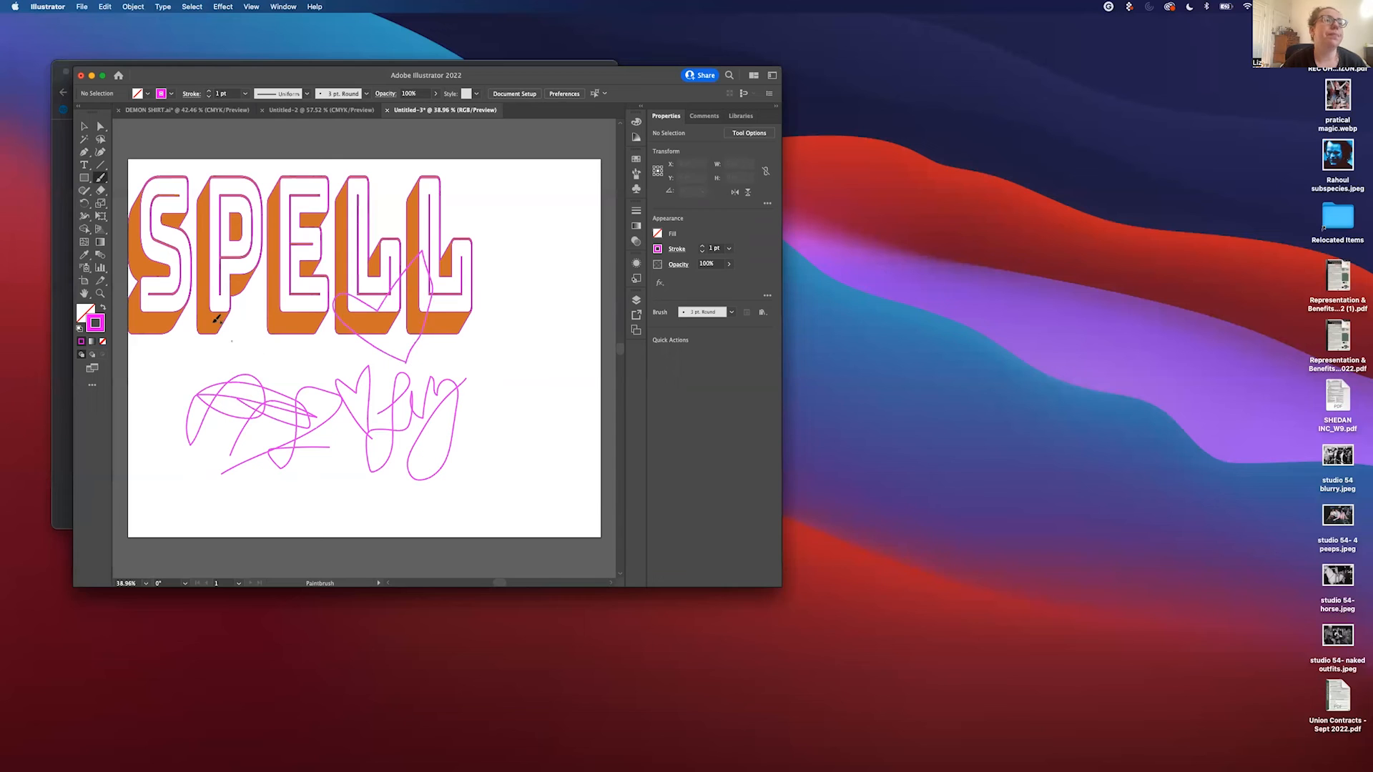
# Step: Select the word "Spell" and change its fill to a light orange swatch
pyautogui.click(84, 126)
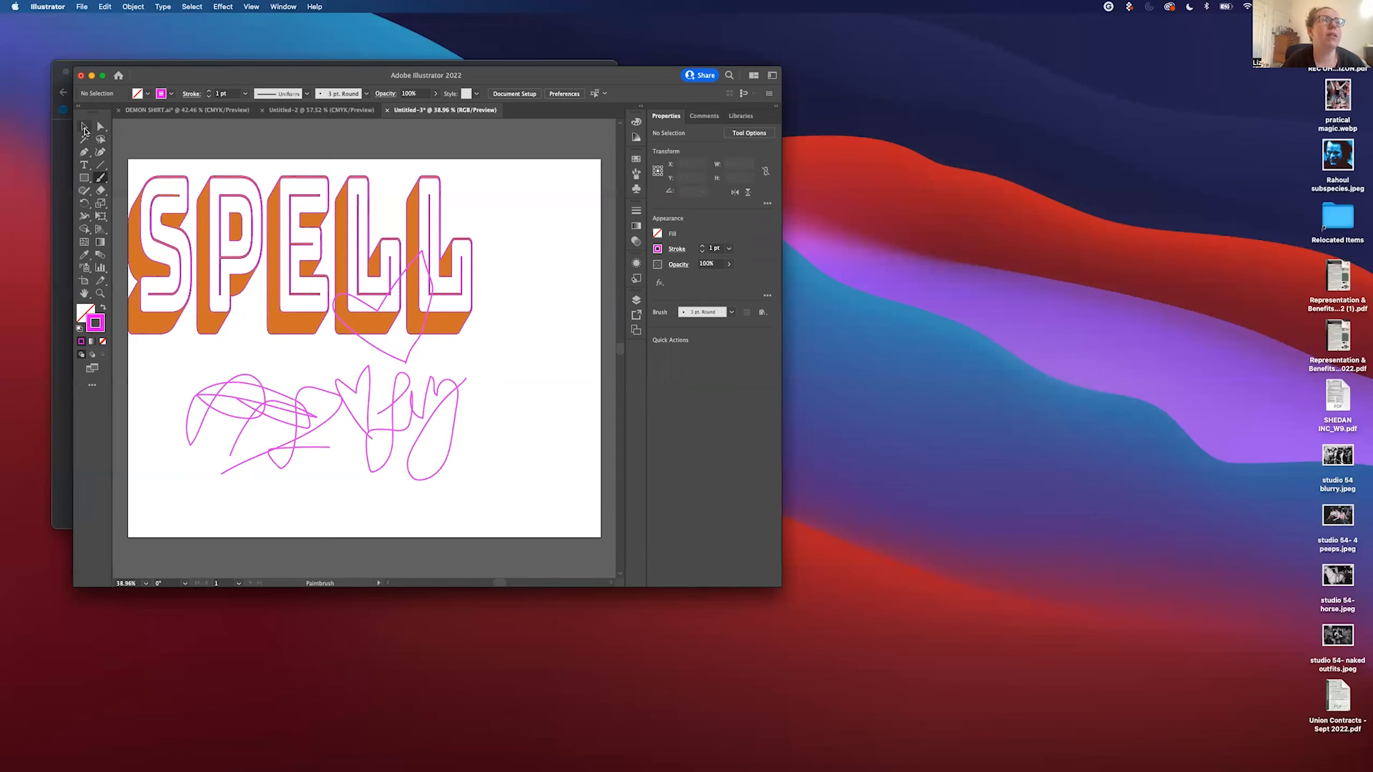
pyautogui.click(166, 200)
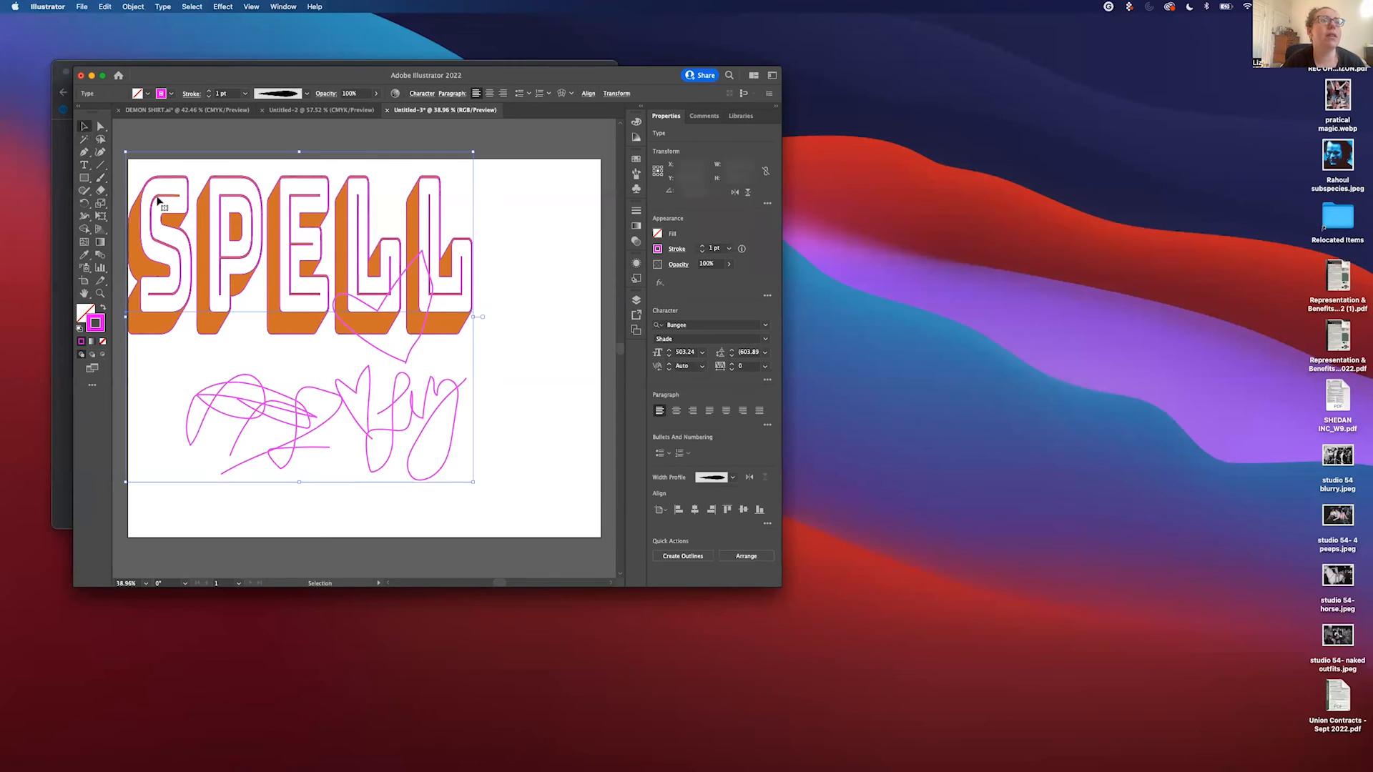
pyautogui.click(657, 234)
pyautogui.click(630, 340)
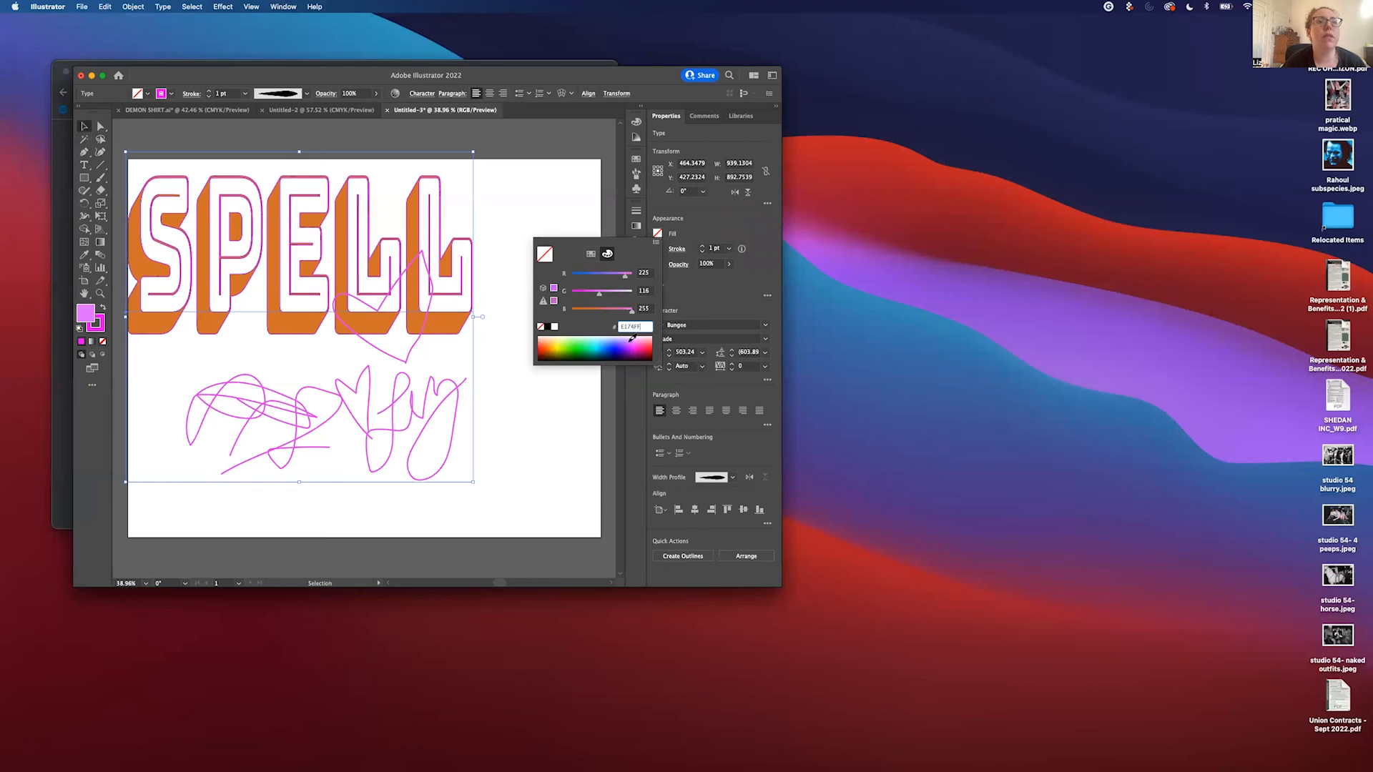
pyautogui.click(545, 252)
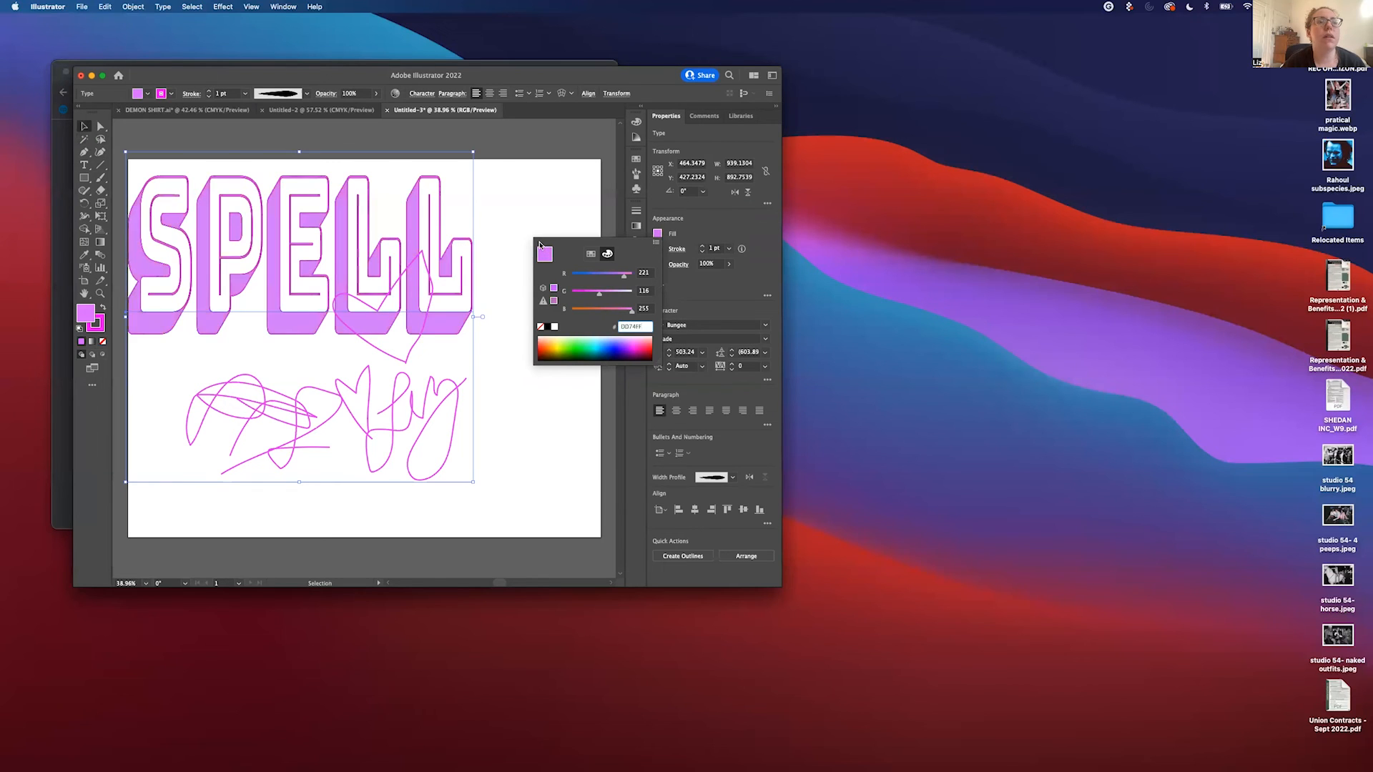
pyautogui.click(550, 346)
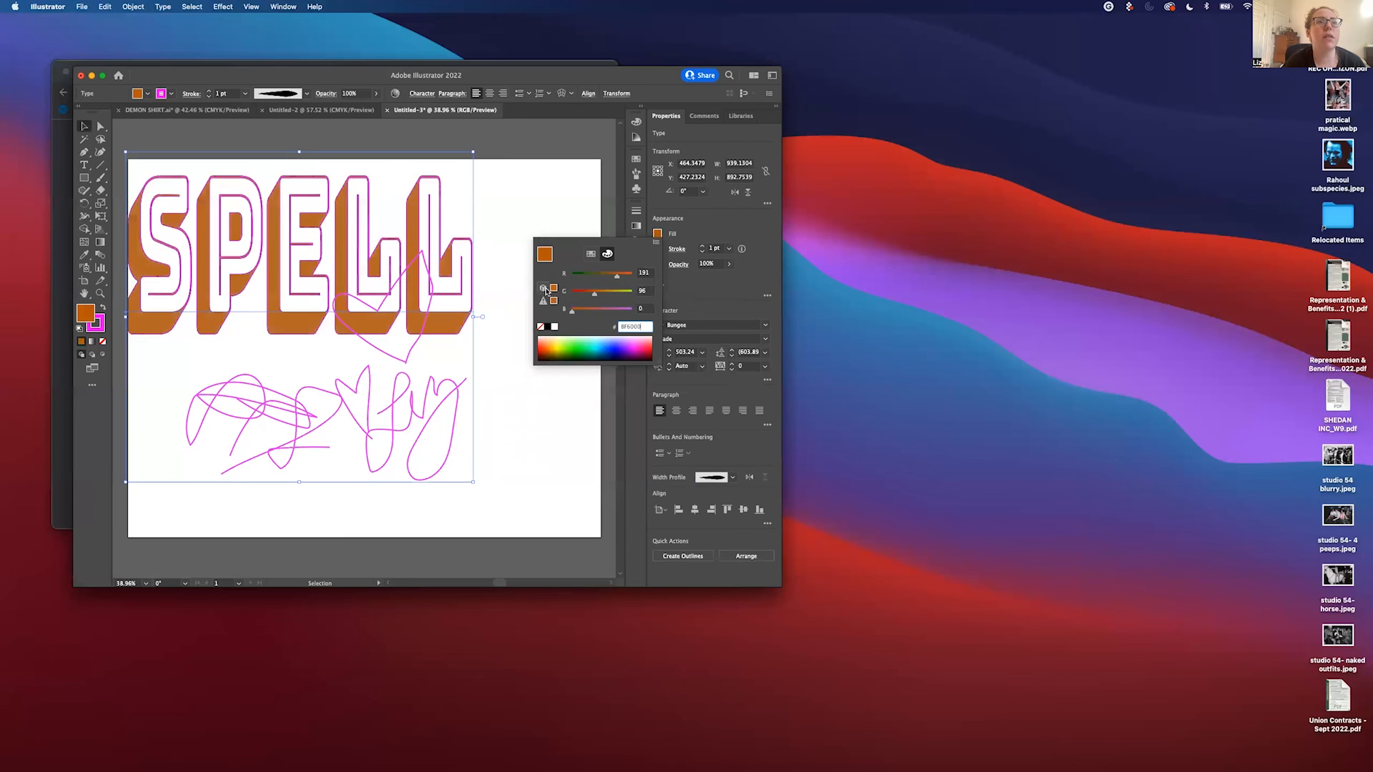
pyautogui.click(591, 255)
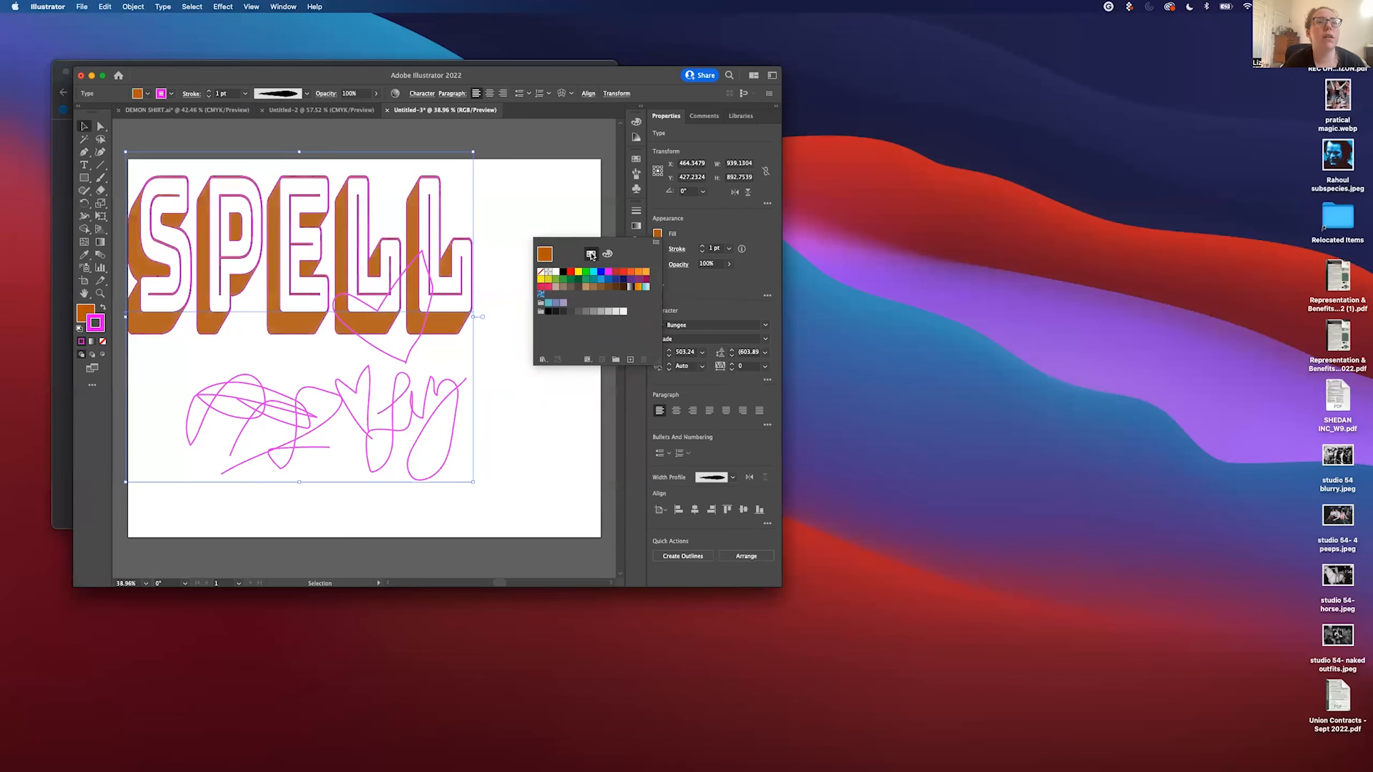
pyautogui.click(638, 274)
pyautogui.click(637, 276)
pyautogui.click(546, 197)
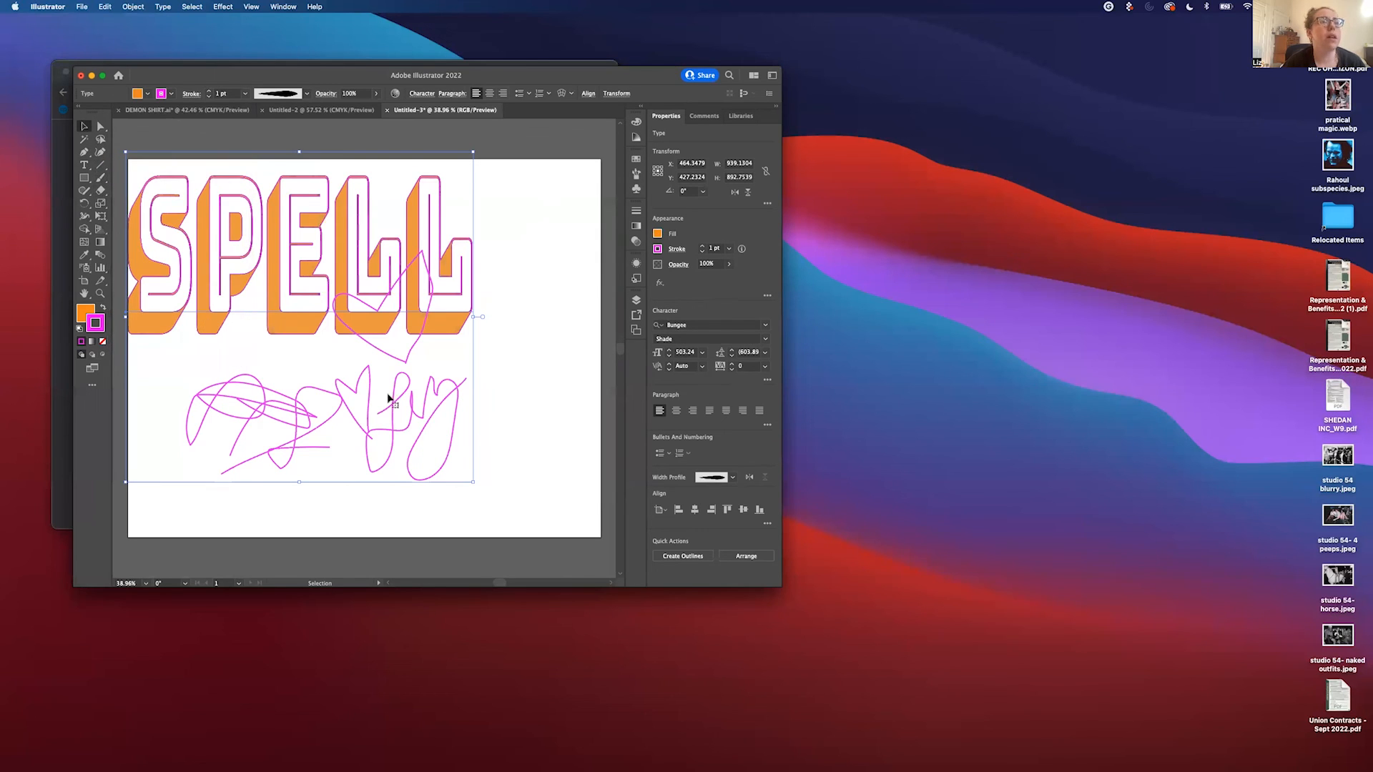
# Step: Move the small painted heart to the right of the word and place a copy over the large heart
pyautogui.click(366, 392)
pyautogui.moveTo(369, 392)
pyautogui.mouseDown()
pyautogui.moveTo(455, 360)
pyautogui.moveTo(529, 219)
pyautogui.mouseUp()
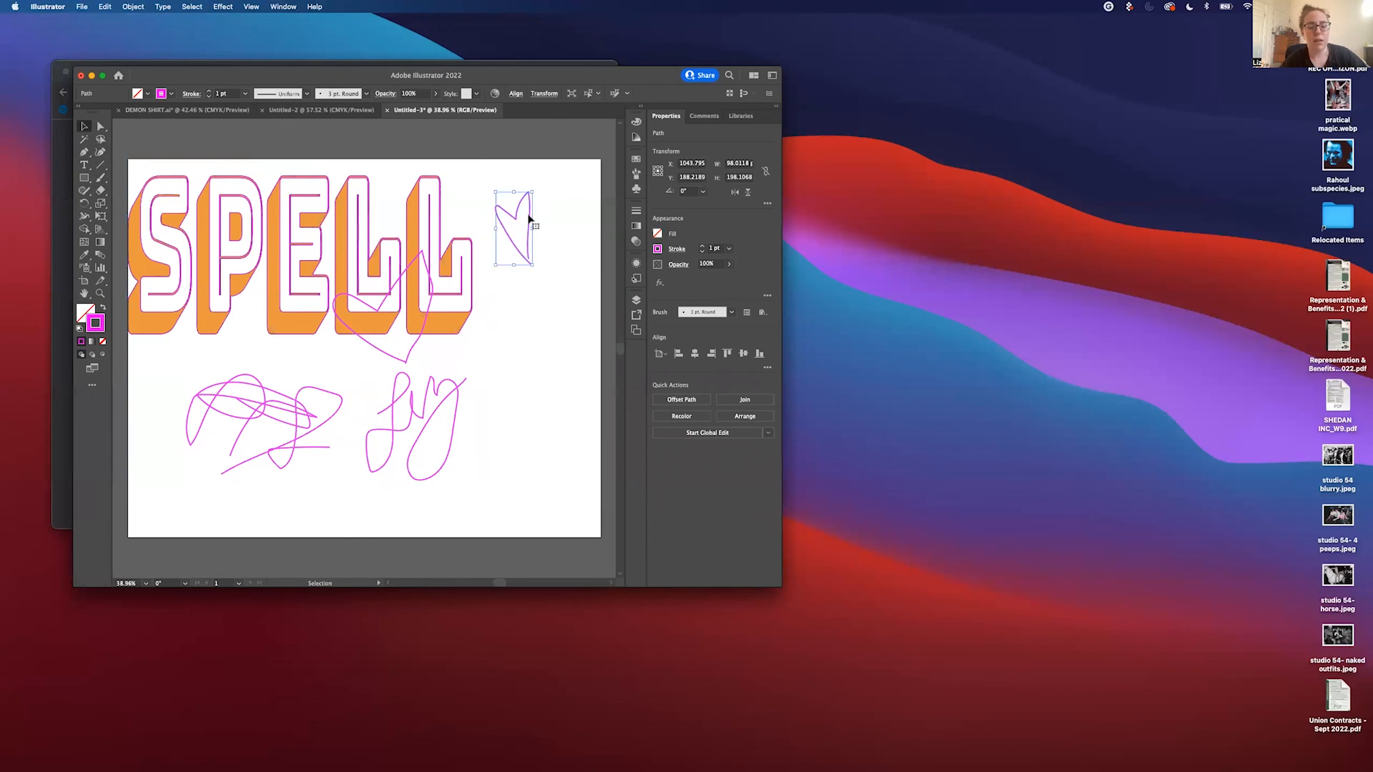
pyautogui.press('a')
pyautogui.press('e')
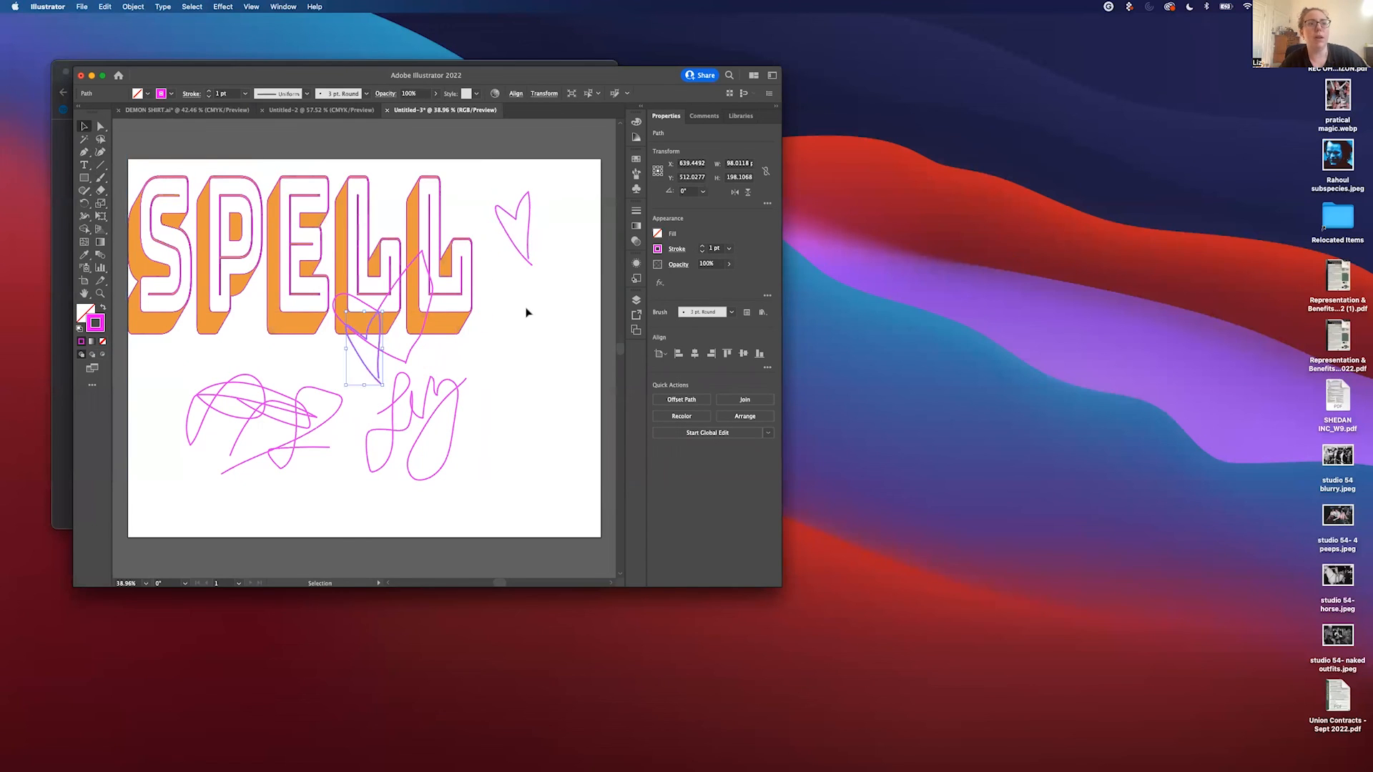
# Step: Place a heart copy tilted about 10° over the last L and a smaller, untilted heart copy below the S
pyautogui.moveTo(379, 364); pyautogui.dragTo(491, 320)
pyautogui.moveTo(390, 360); pyautogui.dragTo(360, 374)
pyautogui.press('v')
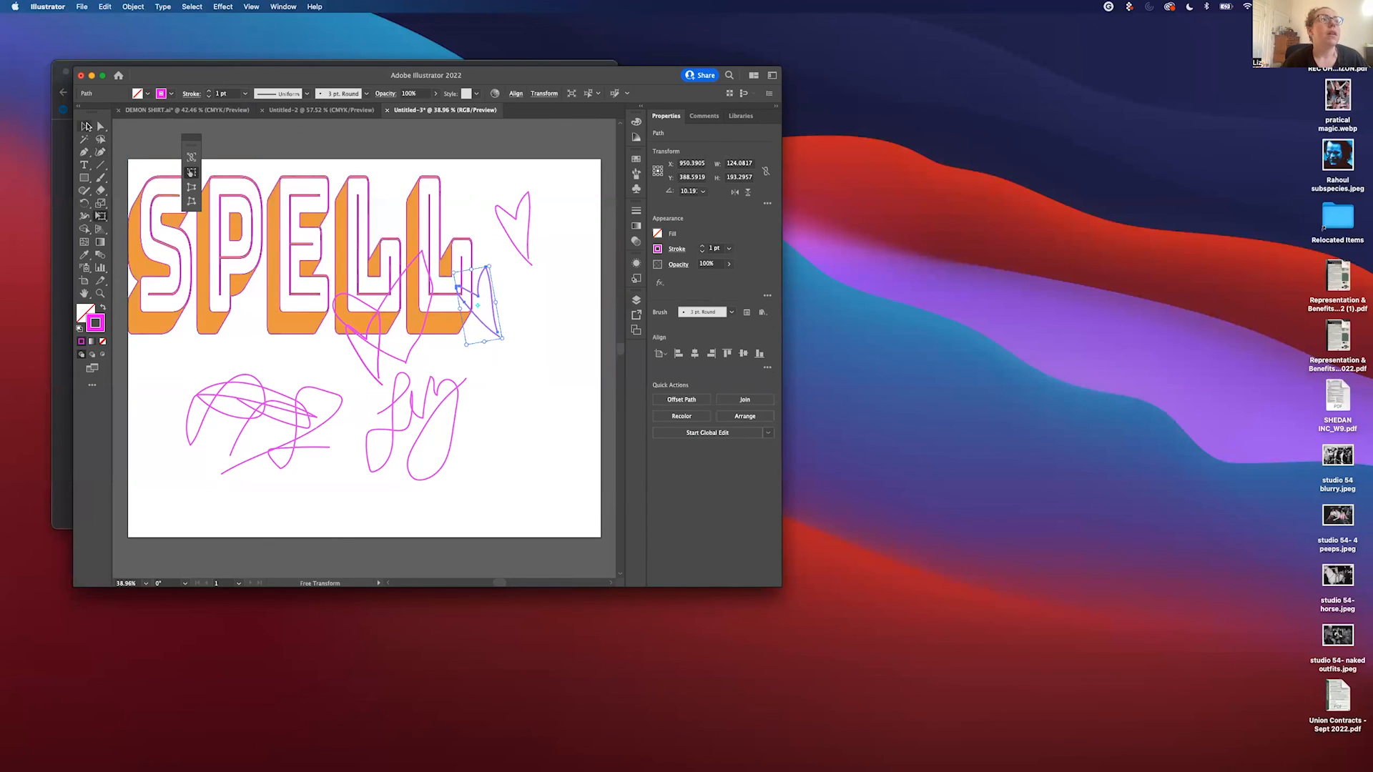
pyautogui.moveTo(366, 372)
pyautogui.mouseDown()
pyautogui.moveTo(282, 390)
pyautogui.moveTo(204, 359)
pyautogui.moveTo(169, 389)
pyautogui.moveTo(178, 398)
pyautogui.moveTo(189, 407)
pyautogui.moveTo(182, 214)
pyautogui.moveTo(192, 346)
pyautogui.moveTo(274, 522)
pyautogui.moveTo(302, 543)
pyautogui.moveTo(196, 366)
pyautogui.mouseUp()
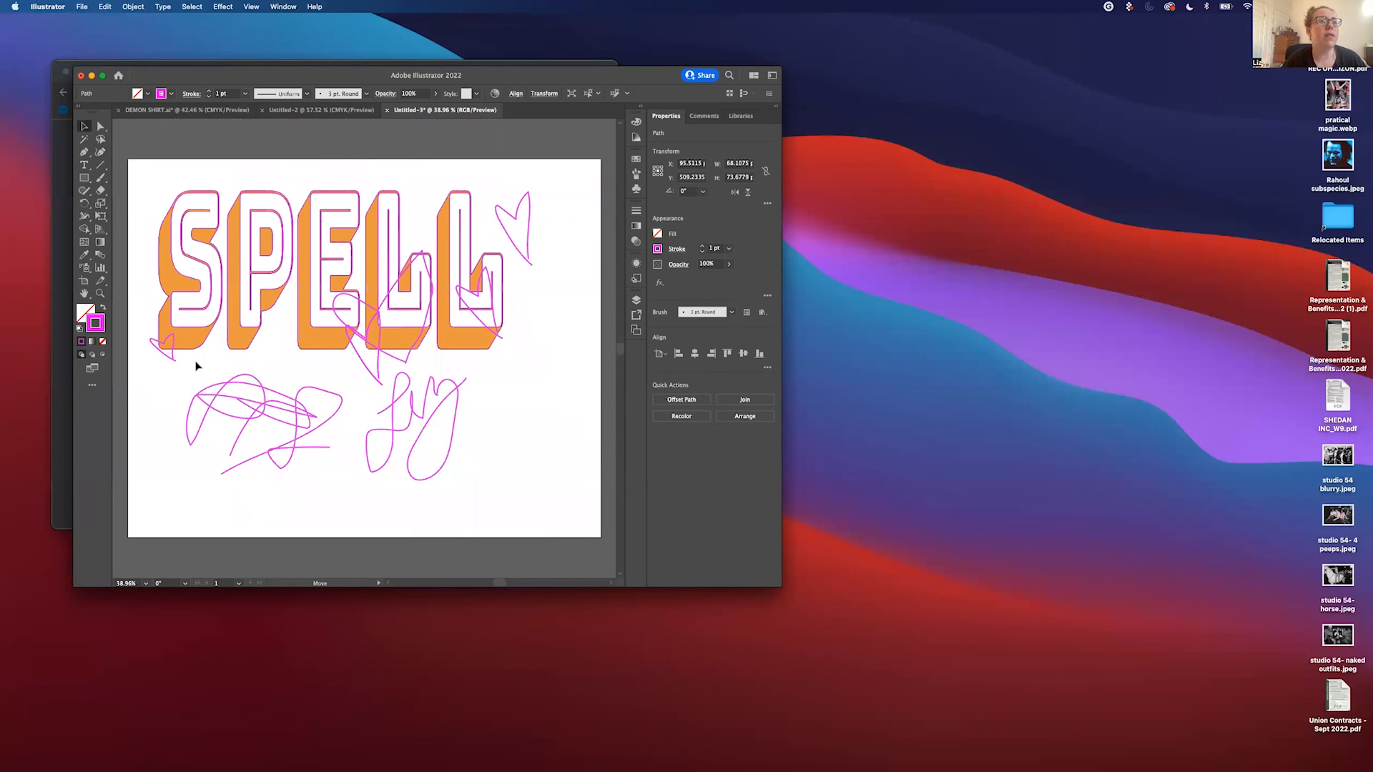
# Step: Move the cursive lettering to the right of the last L and the tilted heart below the word
pyautogui.moveTo(433, 416)
pyautogui.mouseDown()
pyautogui.moveTo(500, 441)
pyautogui.moveTo(521, 300)
pyautogui.moveTo(559, 350)
pyautogui.moveTo(562, 308)
pyautogui.mouseUp()
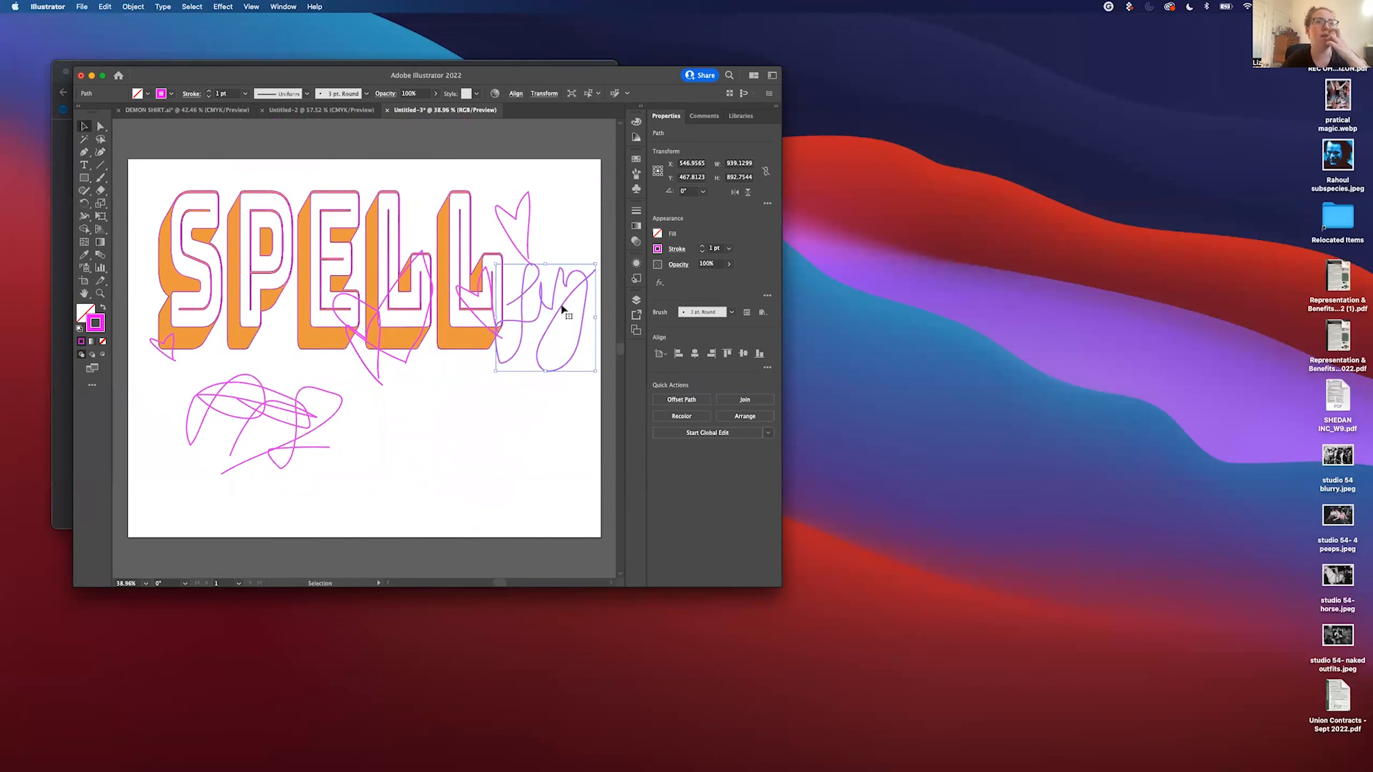
pyautogui.moveTo(475, 299)
pyautogui.mouseDown()
pyautogui.moveTo(435, 362)
pyautogui.moveTo(437, 399)
pyautogui.mouseUp()
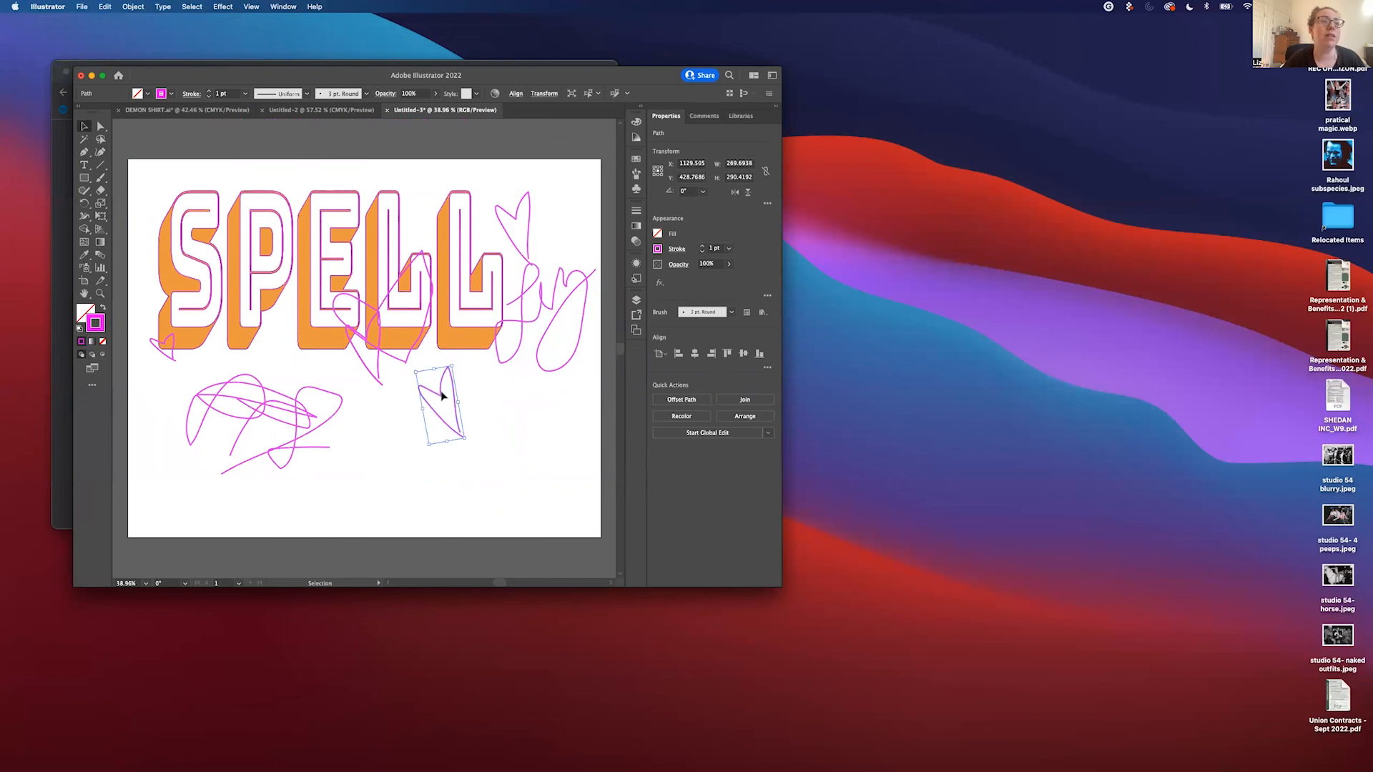
# Step: Reposition the word "Spell" against the artboard's upper edge, clear of the small heart below the S
pyautogui.moveTo(385, 325); pyautogui.dragTo(385, 353)
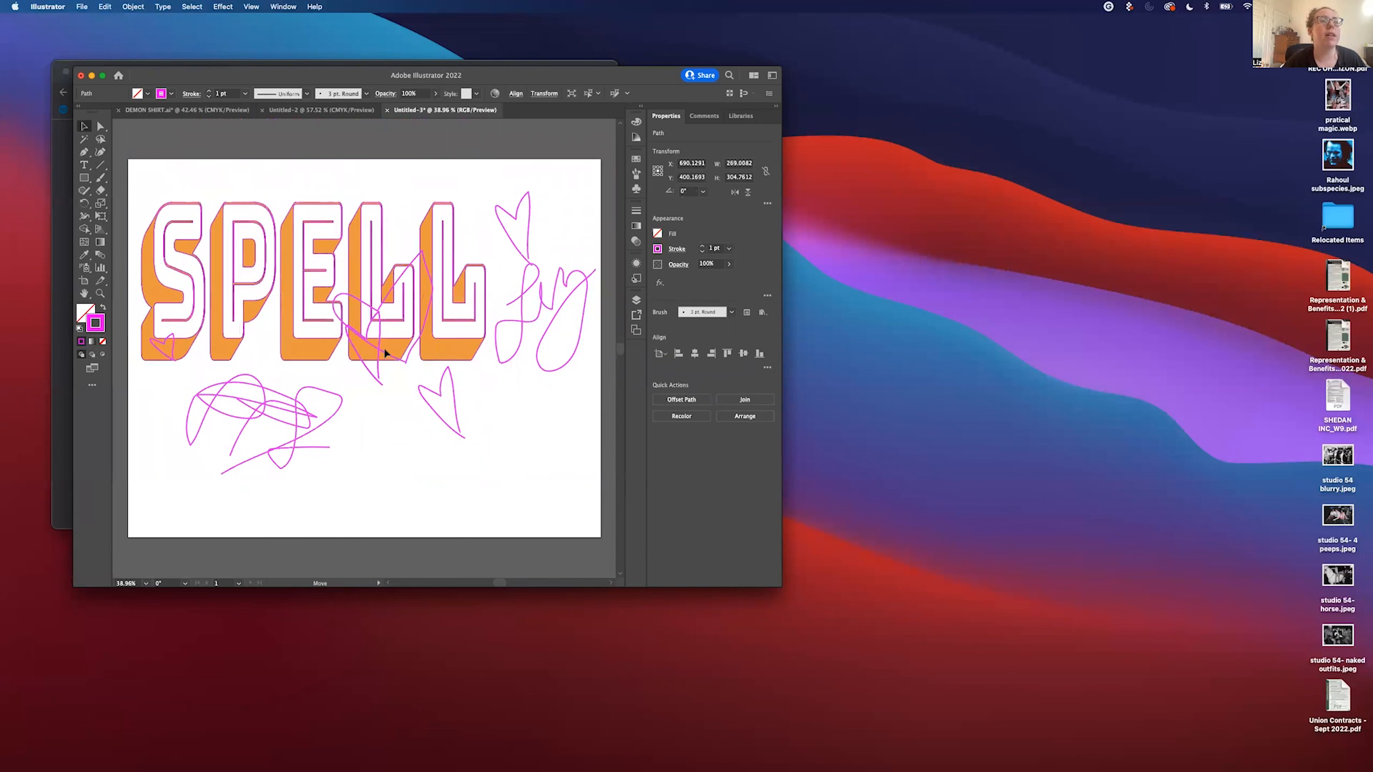
pyautogui.press('super+z')
pyautogui.click(417, 342)
pyautogui.moveTo(422, 326)
pyautogui.mouseDown()
pyautogui.moveTo(425, 349)
pyautogui.moveTo(451, 293)
pyautogui.moveTo(422, 324)
pyautogui.mouseUp()
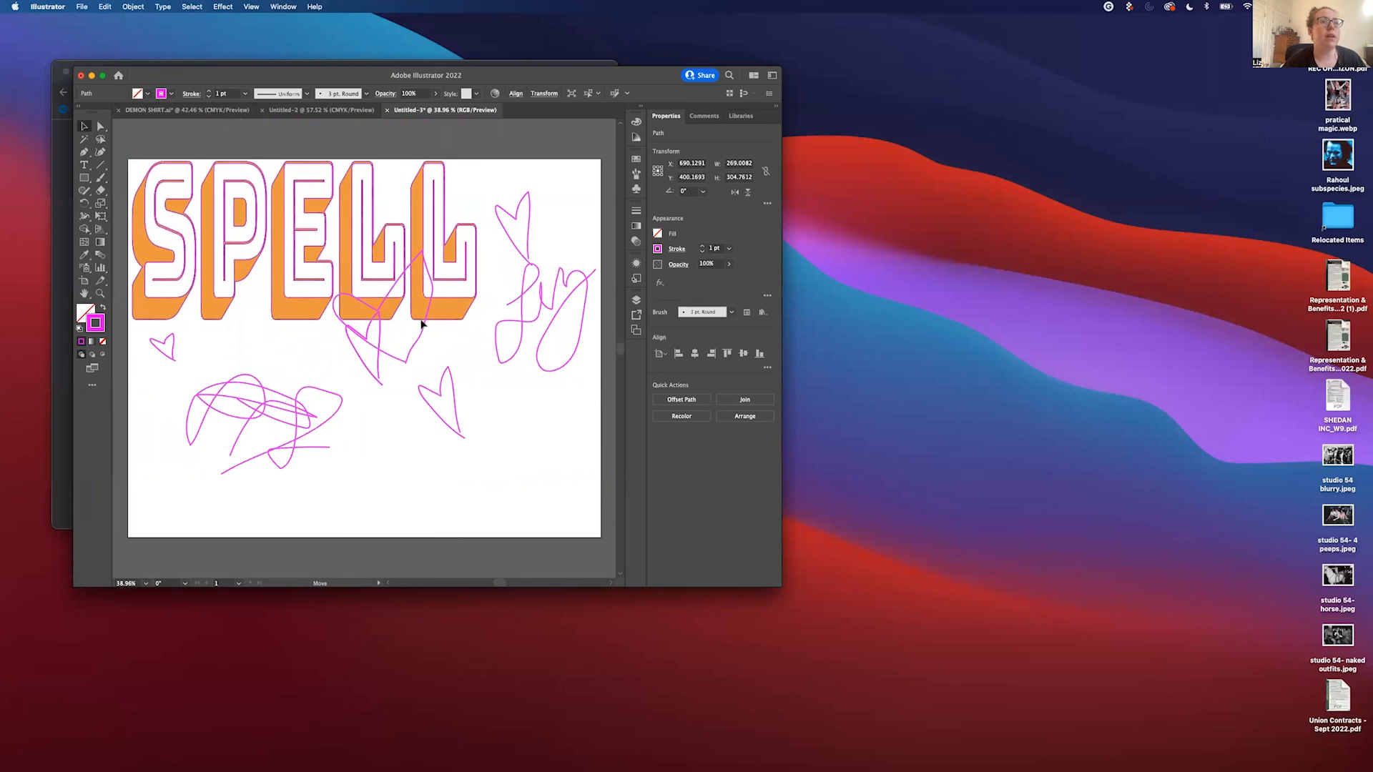
# Step: Move the large heart off the letters to below the word and reshape it into a tall, narrow heart
pyautogui.click(362, 309)
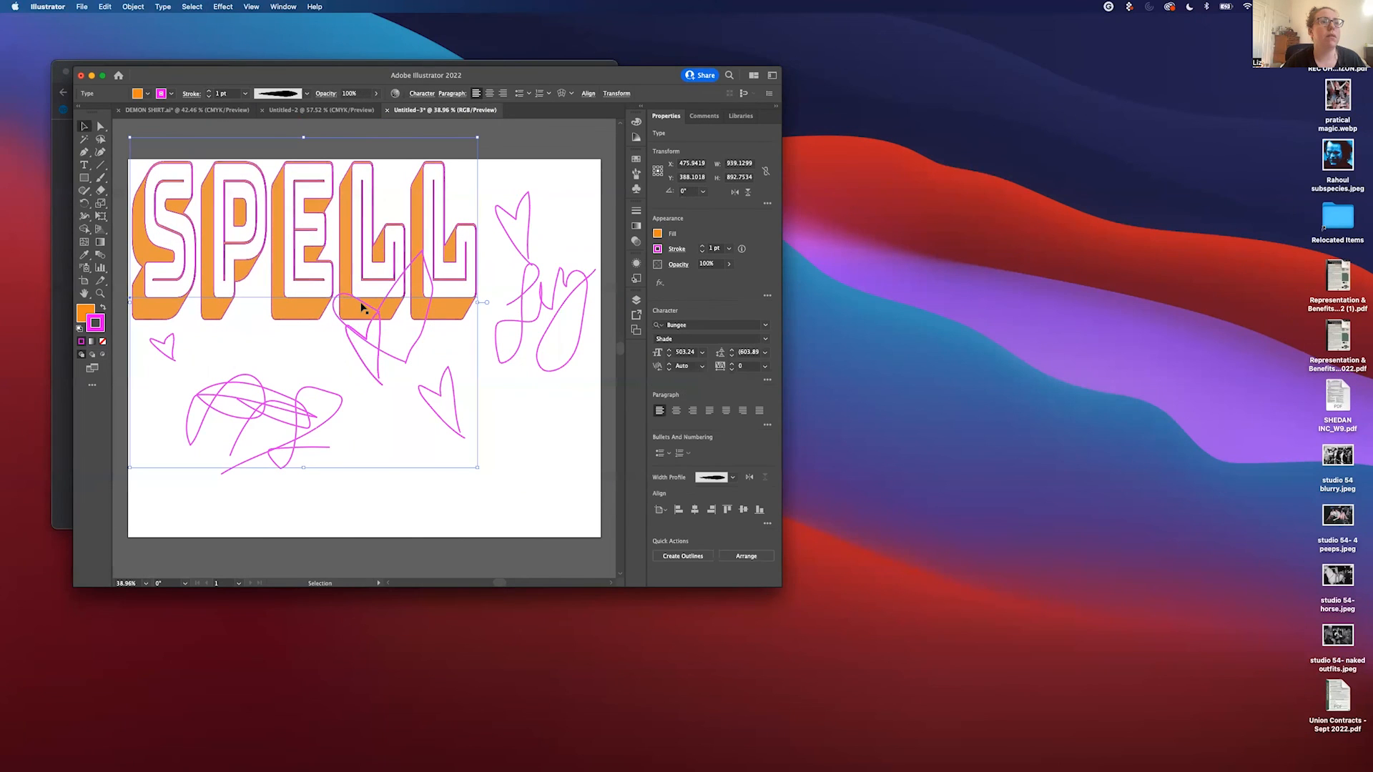
pyautogui.click(372, 309)
pyautogui.moveTo(370, 309)
pyautogui.mouseDown()
pyautogui.moveTo(518, 491)
pyautogui.moveTo(410, 468)
pyautogui.moveTo(358, 475)
pyautogui.mouseUp()
pyautogui.moveTo(418, 418); pyautogui.dragTo(364, 389)
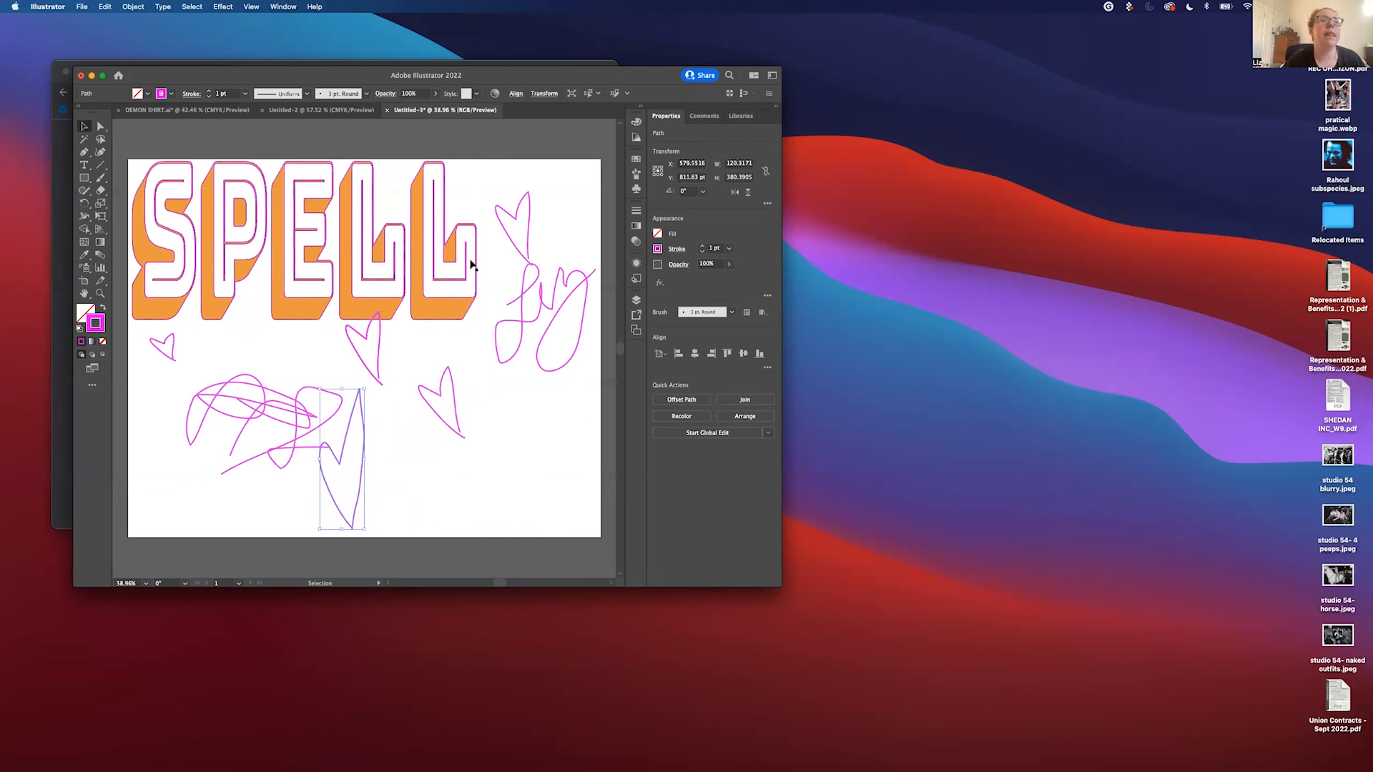
# Step: Fill the heart to the right of the word with a light orange swatch and thicken its stroke to 7 pt
pyautogui.click(505, 213)
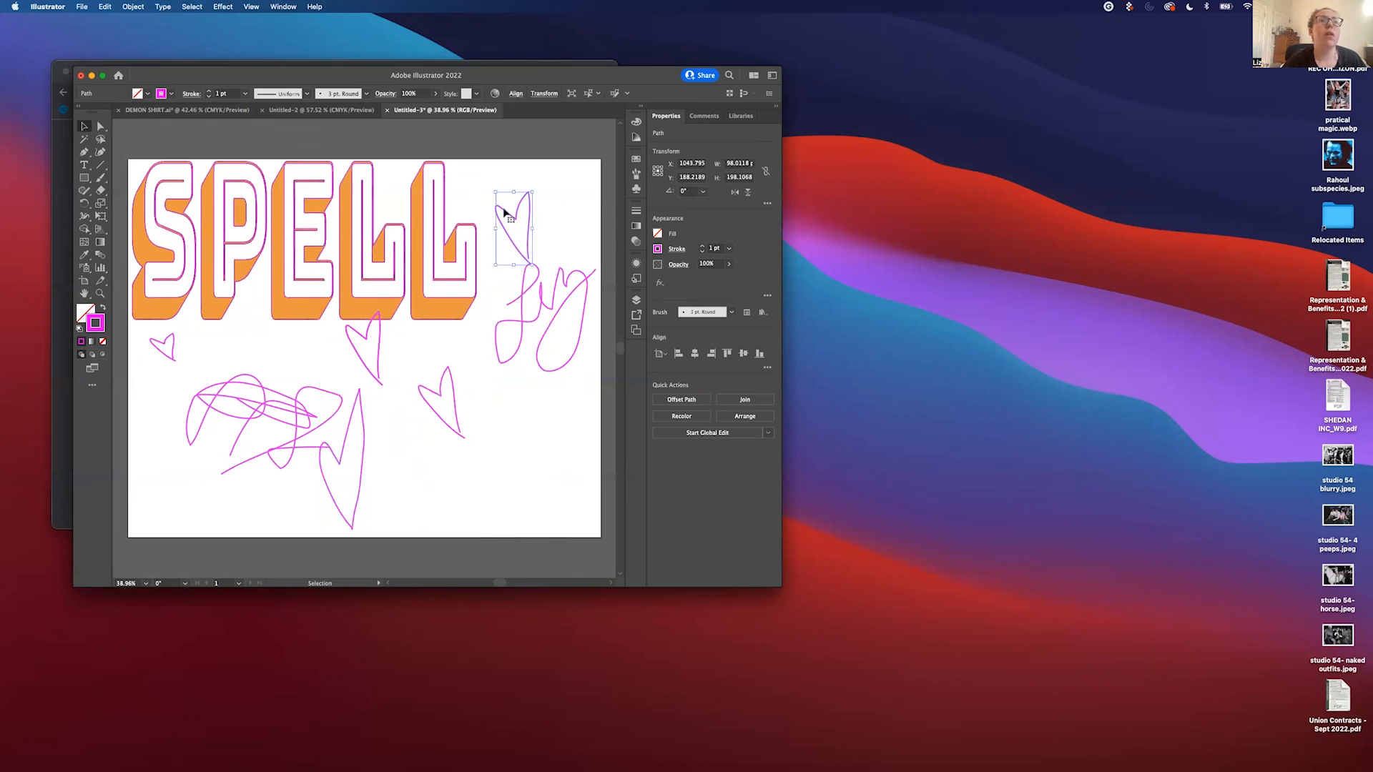
pyautogui.click(658, 234)
pyautogui.click(644, 274)
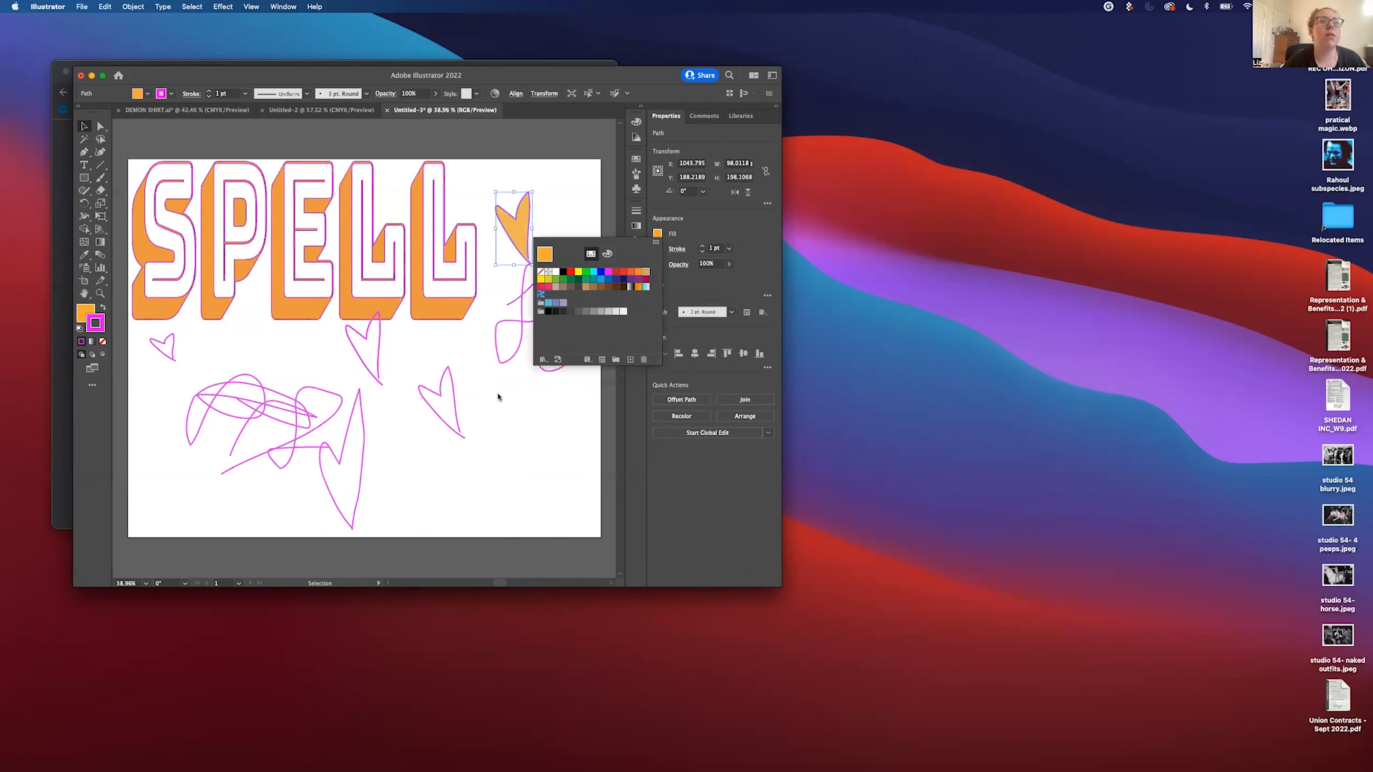
pyautogui.click(702, 247)
pyautogui.click(702, 247)
pyautogui.click(701, 247)
pyautogui.click(701, 247)
pyautogui.click(701, 246)
pyautogui.click(701, 247)
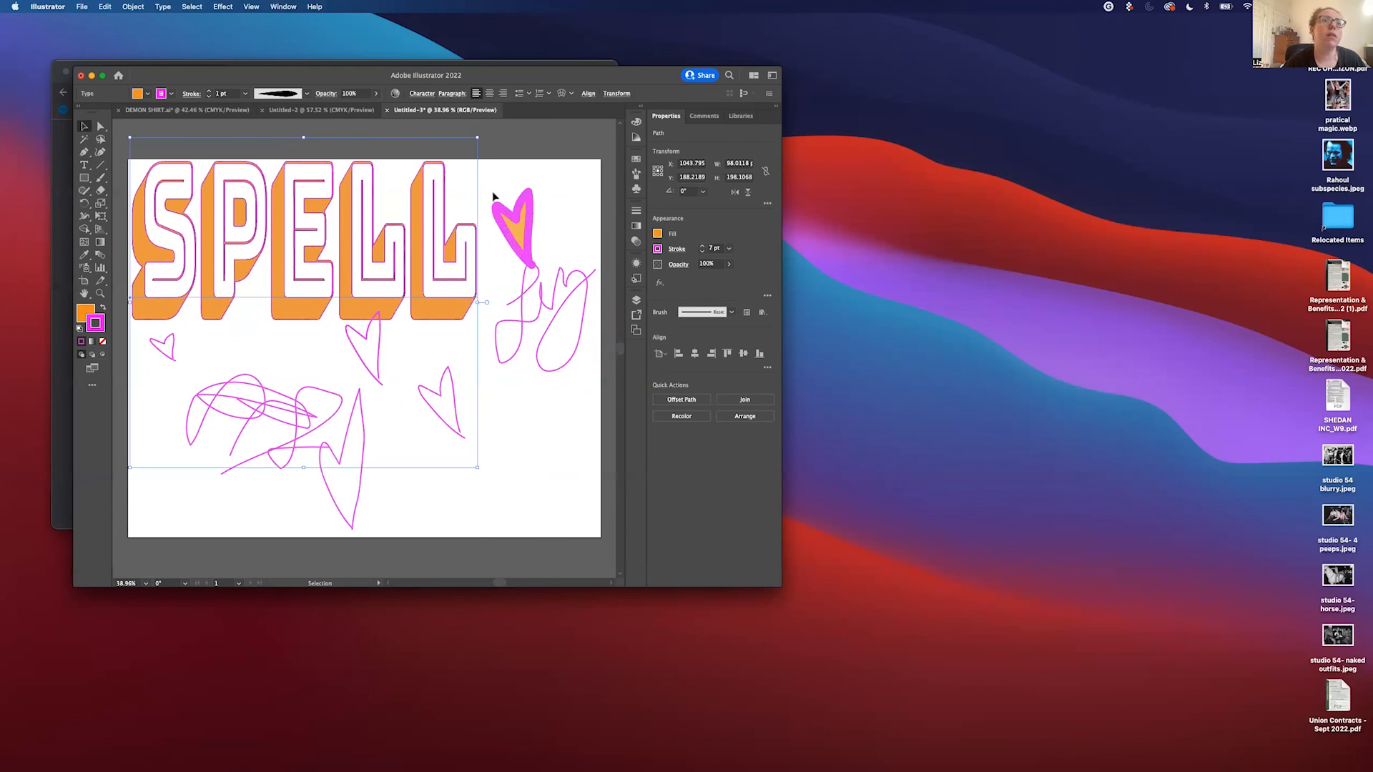
# Step: Move the orange heart beside the upper part of the last L and set its stroke to 3 pt
pyautogui.moveTo(512, 223); pyautogui.dragTo(486, 203)
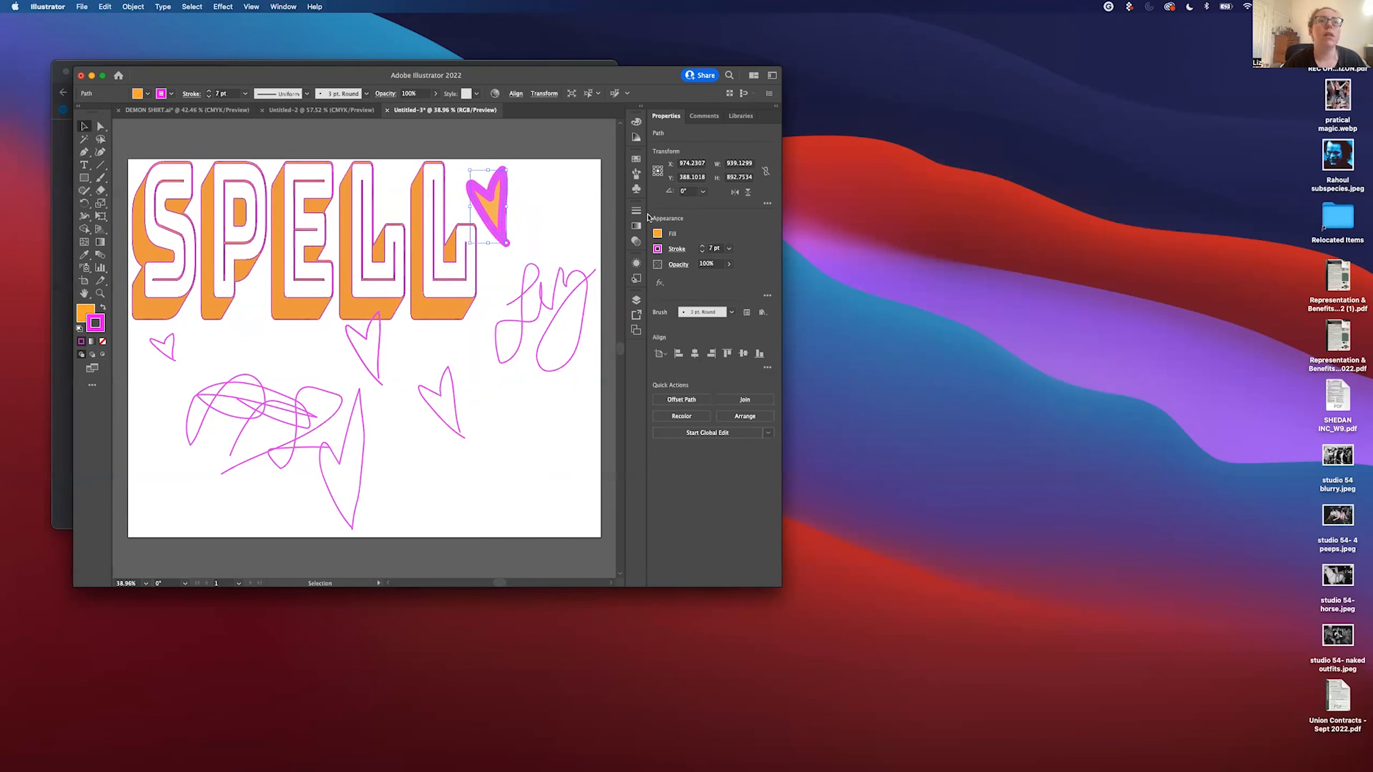
pyautogui.click(702, 252)
pyautogui.click(702, 252)
pyautogui.click(702, 251)
pyautogui.click(702, 251)
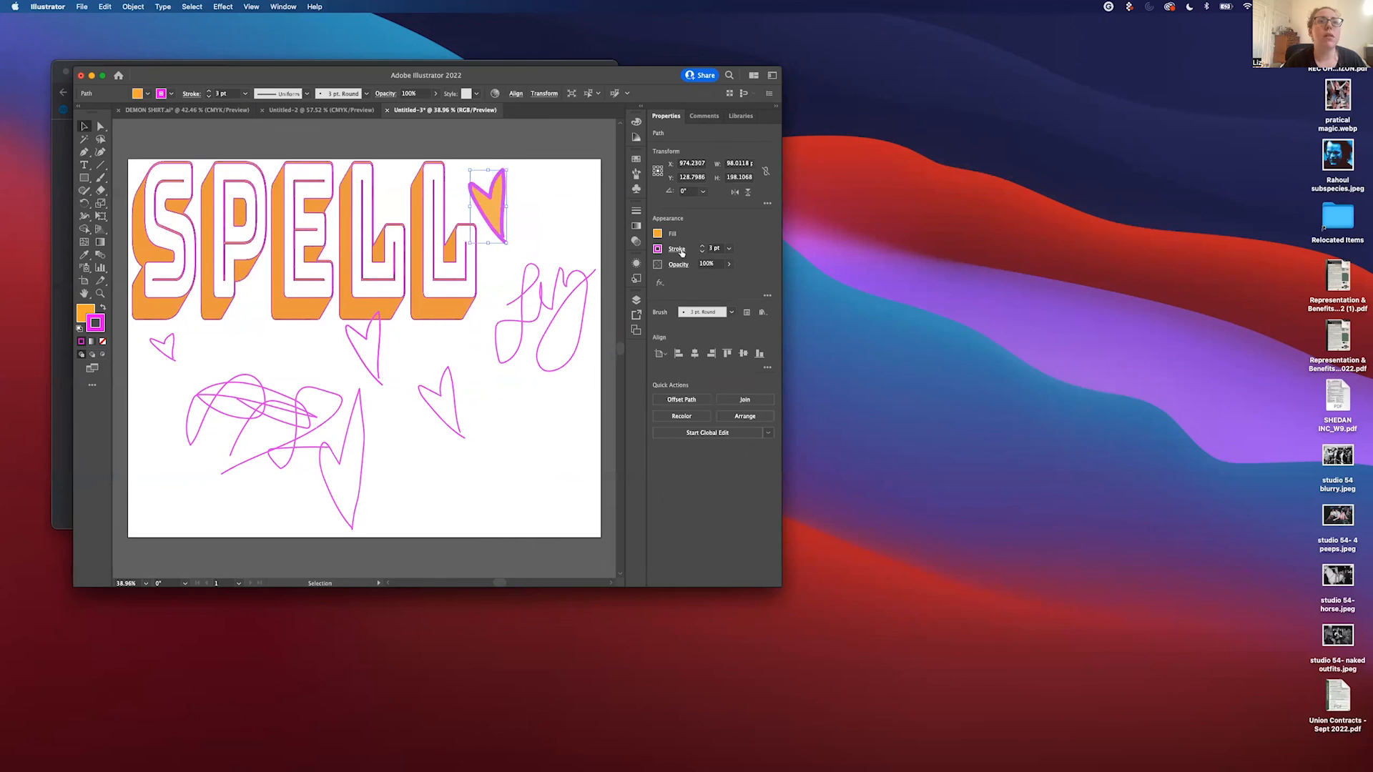
# Step: Give the orange heart's stroke a projecting cap
pyautogui.click(676, 250)
pyautogui.click(632, 278)
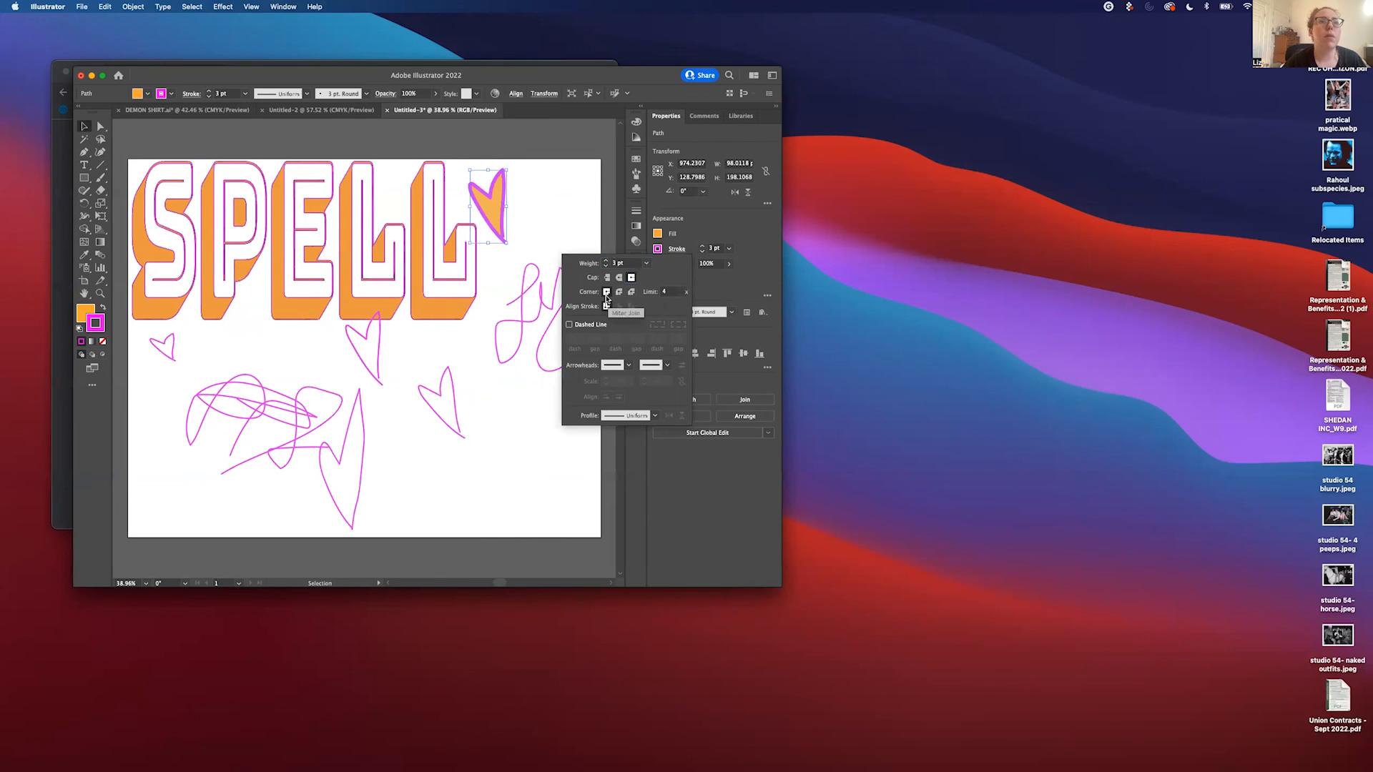